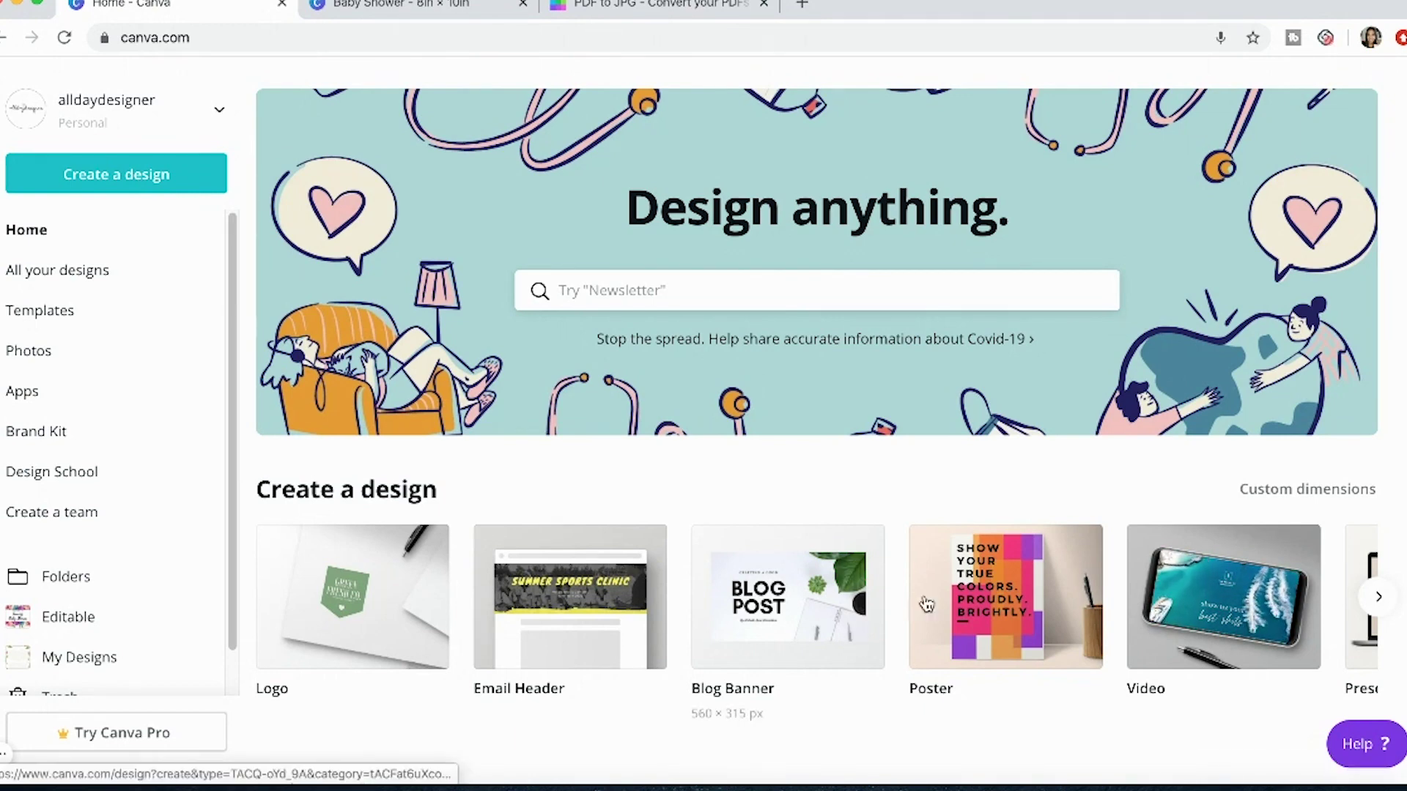
Return to the Baby Shower design tab, where the PNG/JPG/PDF download options are showing.
{"action": "left_click", "coordinate": [418, 7]}
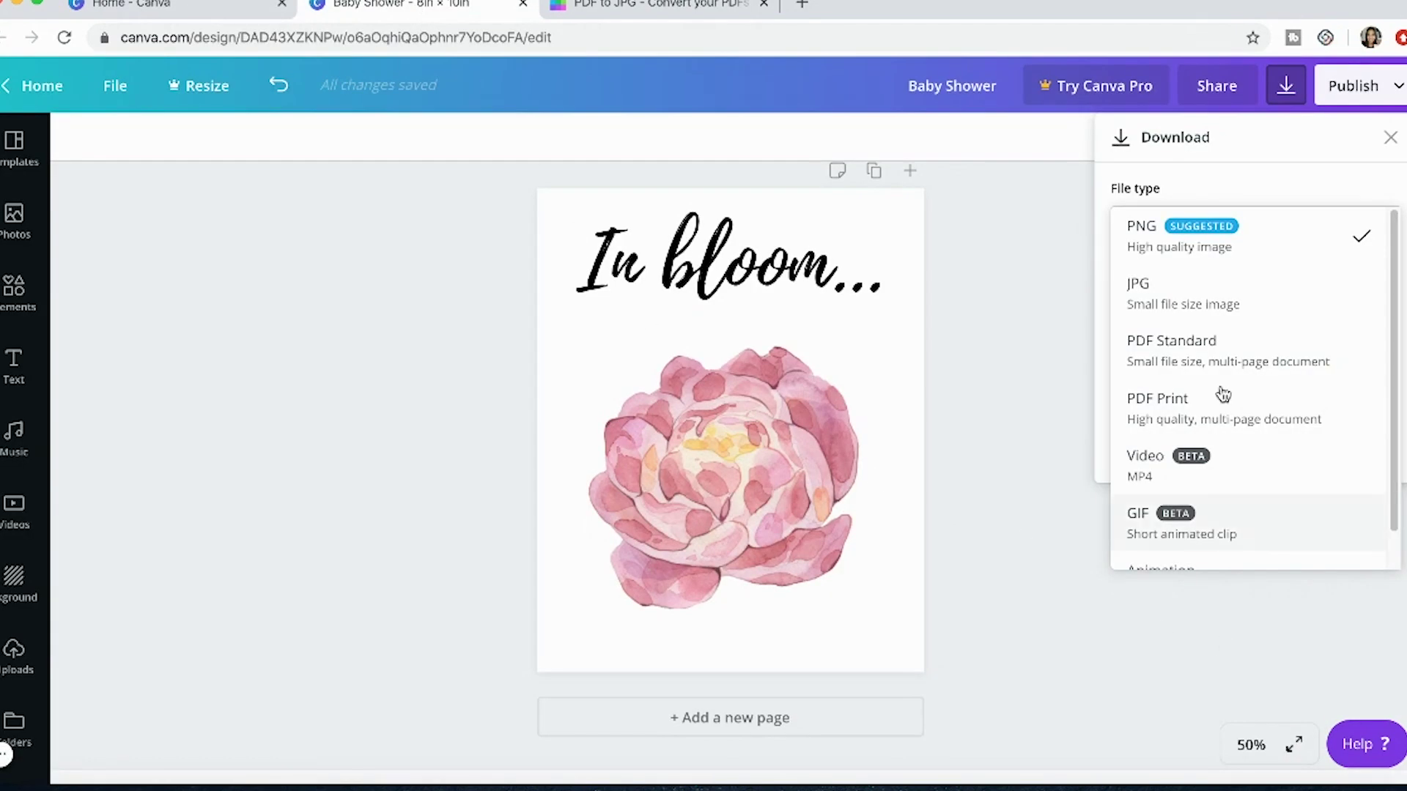
Reopen the Download panel and pick PNG as the file type to export Baby Shower.png.
{"action": "left_click", "coordinate": [1288, 108]}
{"action": "left_click", "coordinate": [1297, 91]}
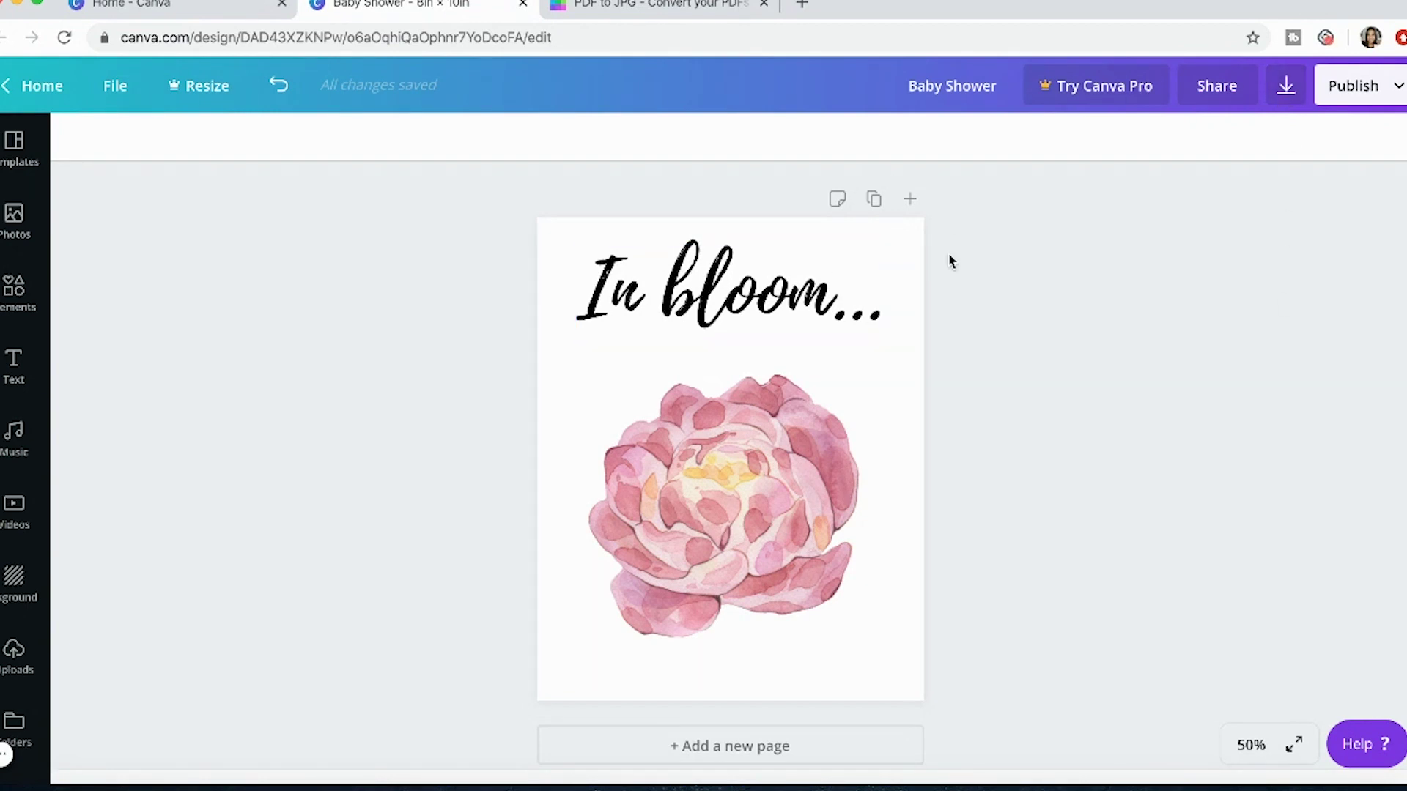
{"action": "left_click", "coordinate": [1287, 94]}
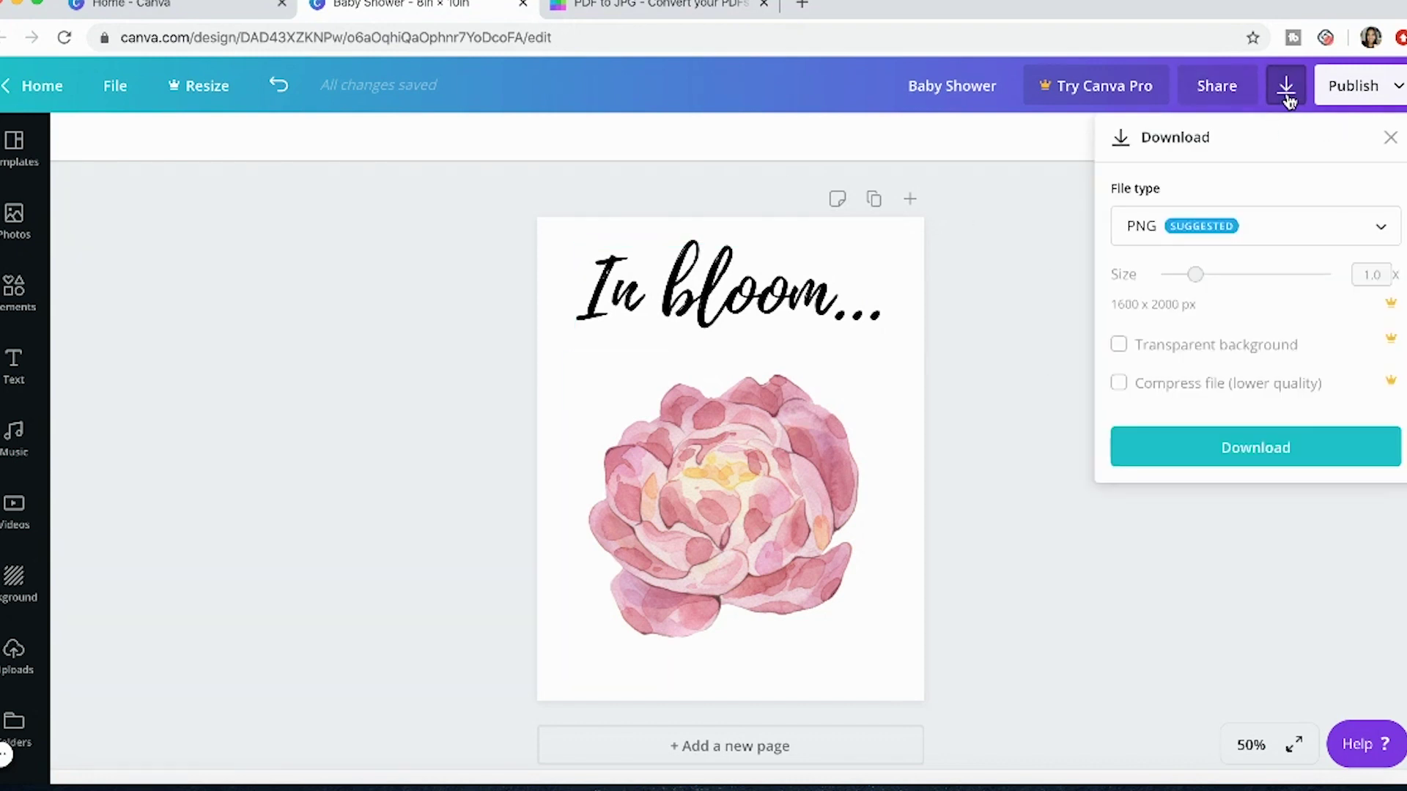
{"action": "left_click", "coordinate": [1383, 235]}
{"action": "scroll", "coordinate": [1390, 314], "scroll_direction": "down", "scroll_amount": 1}
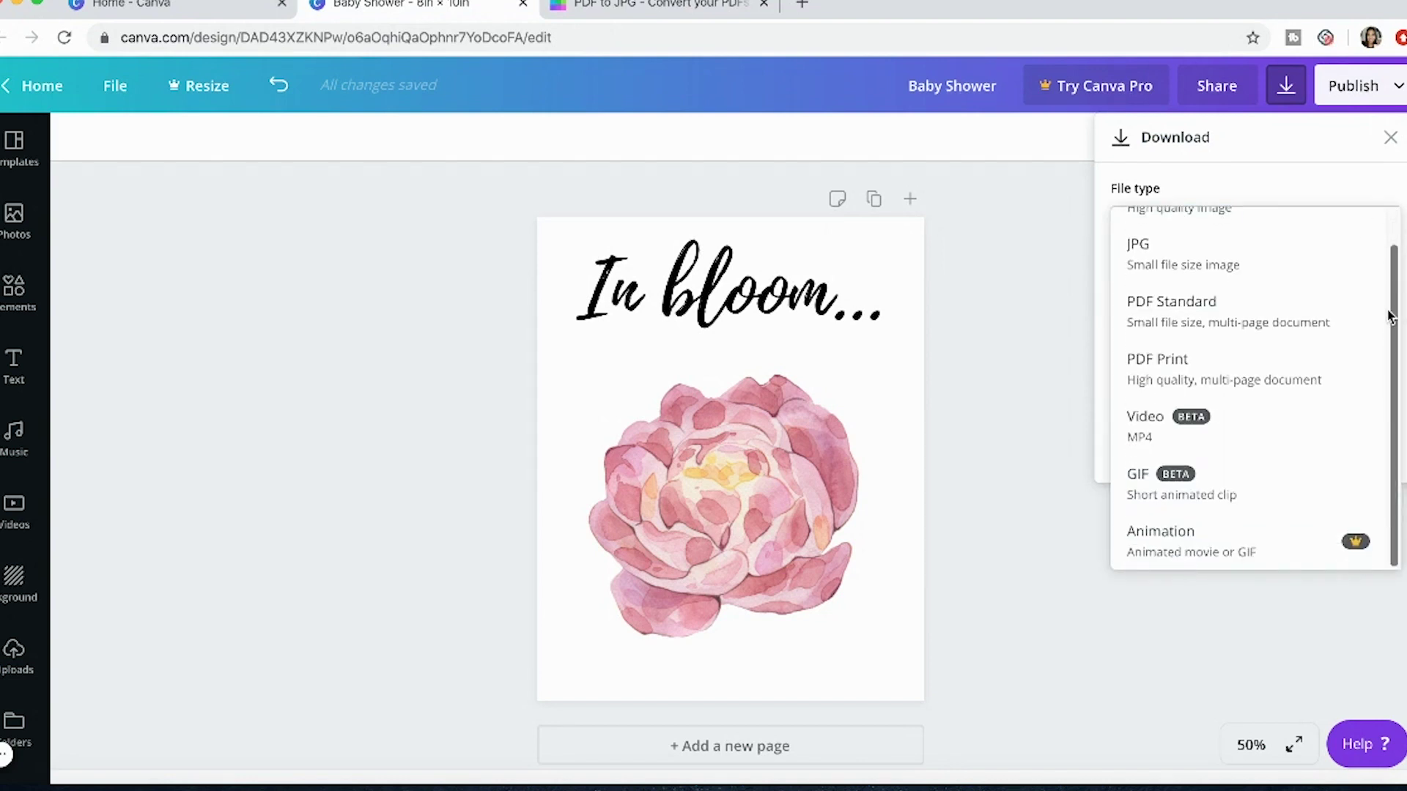
{"action": "scroll", "coordinate": [1390, 314], "scroll_direction": "up", "scroll_amount": 1}
{"action": "scroll", "coordinate": [1392, 278], "scroll_direction": "down", "scroll_amount": 1}
{"action": "scroll", "coordinate": [1396, 249], "scroll_direction": "up", "scroll_amount": 1}
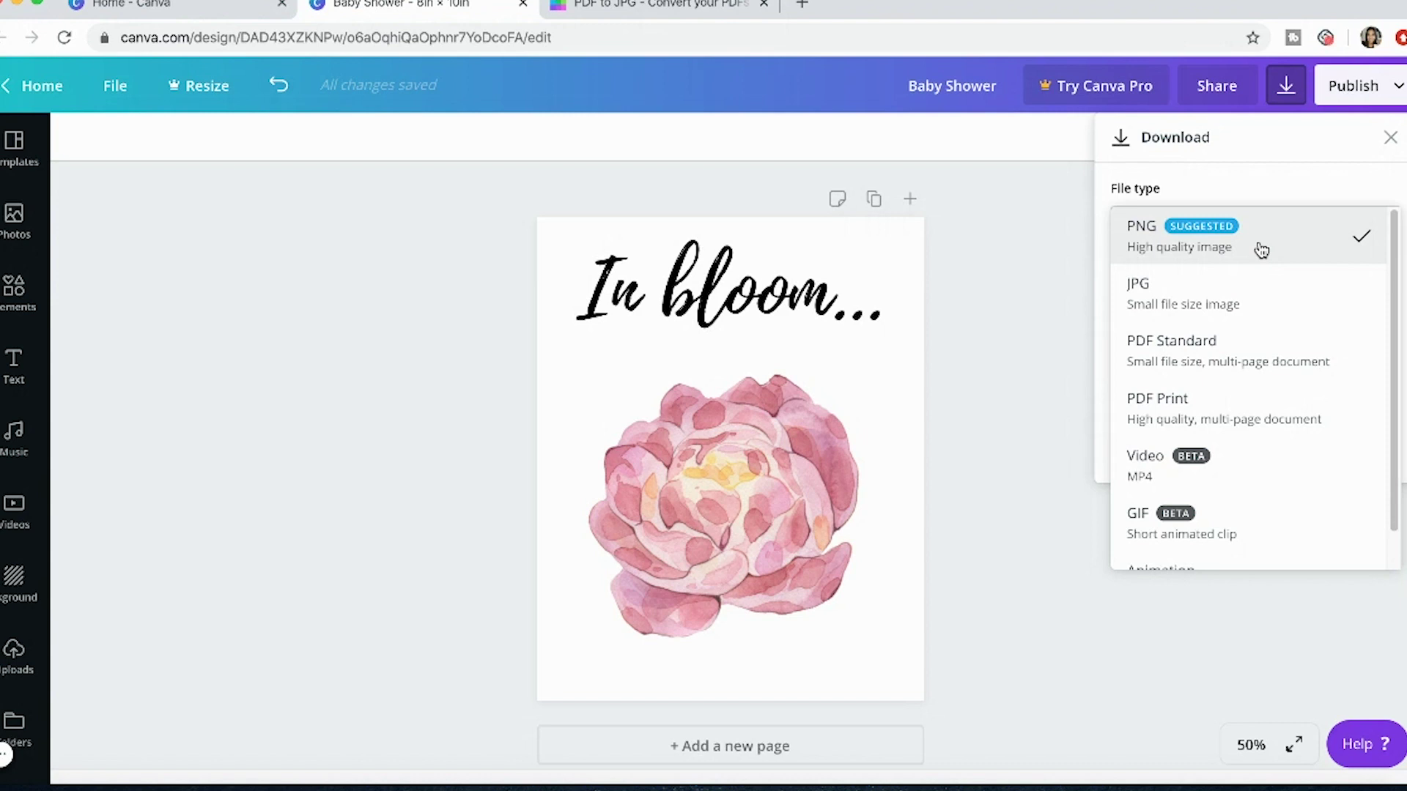
{"action": "left_click", "coordinate": [1261, 249]}
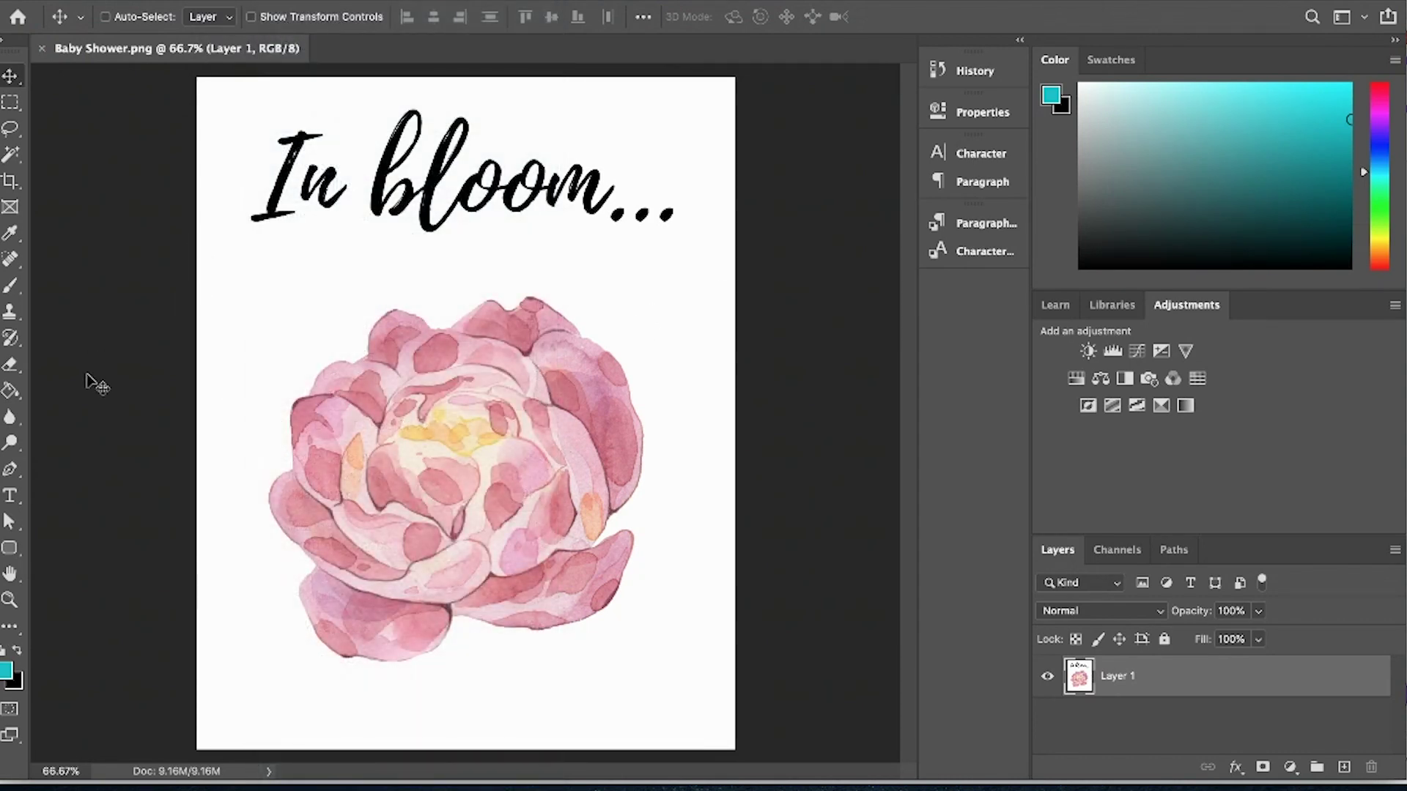
Check Image Size at 8-inch width (8 x 10 in, 200 ppi), cancel, and close Baby Shower.png.
{"action": "left_click", "coordinate": [227, 2]}
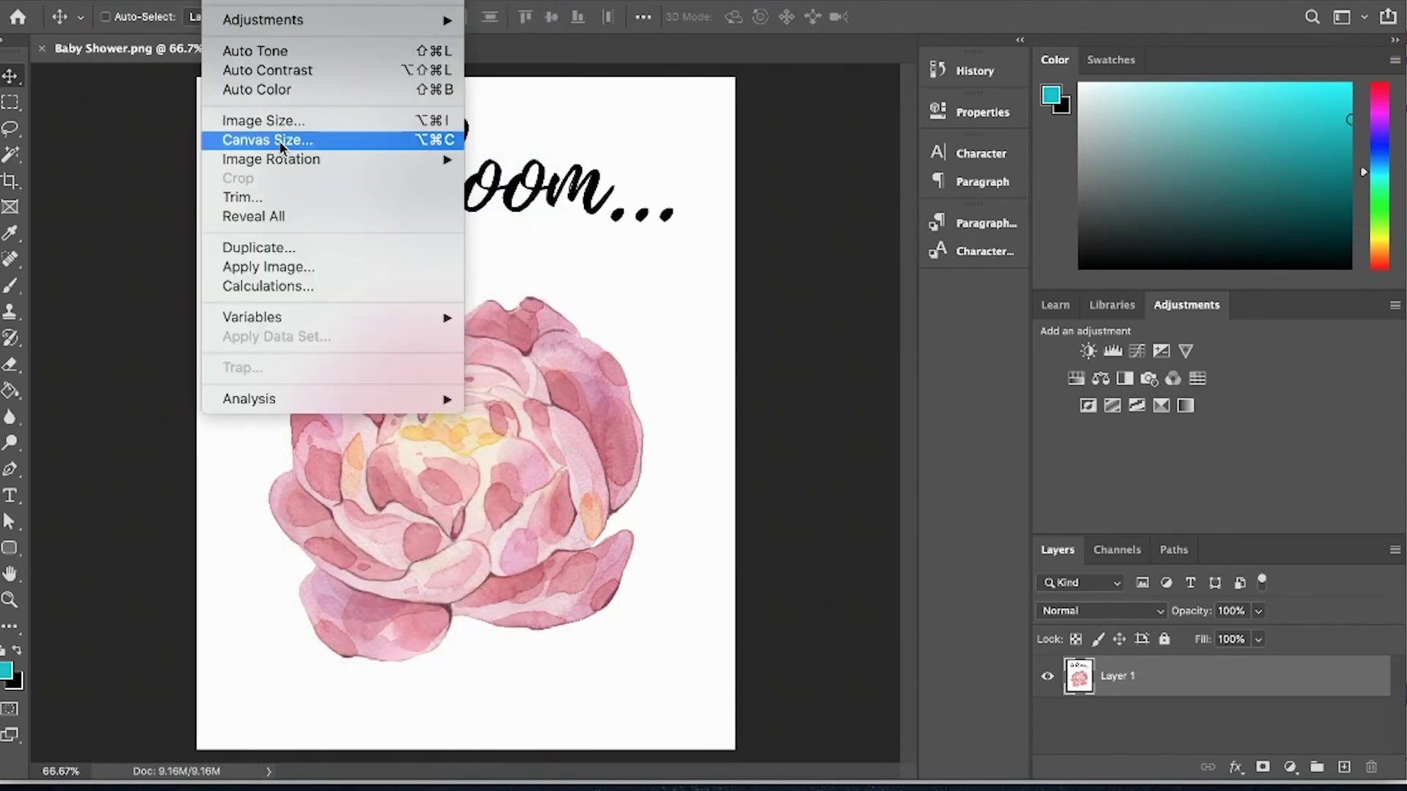
{"action": "left_click", "coordinate": [289, 121]}
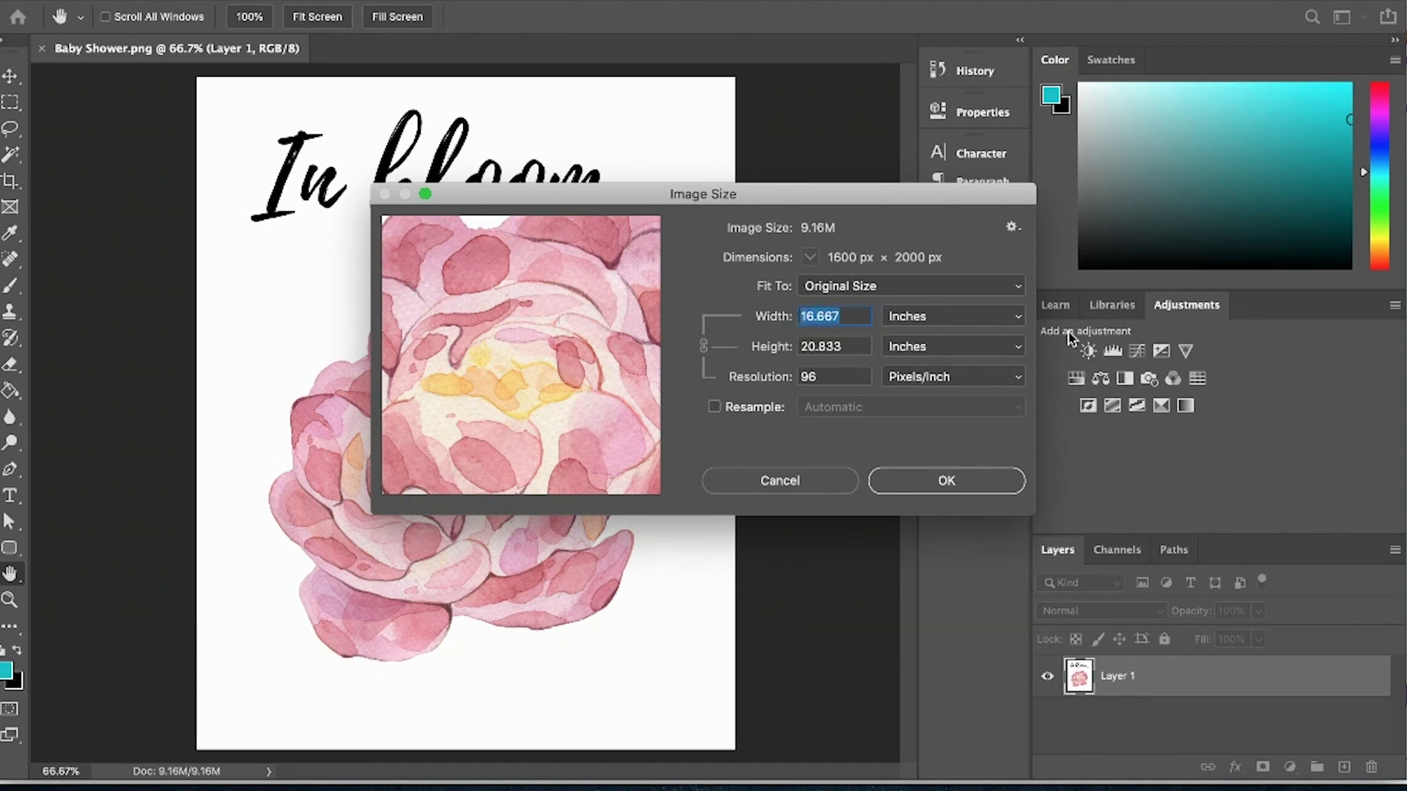
{"action": "type", "text": "8"}
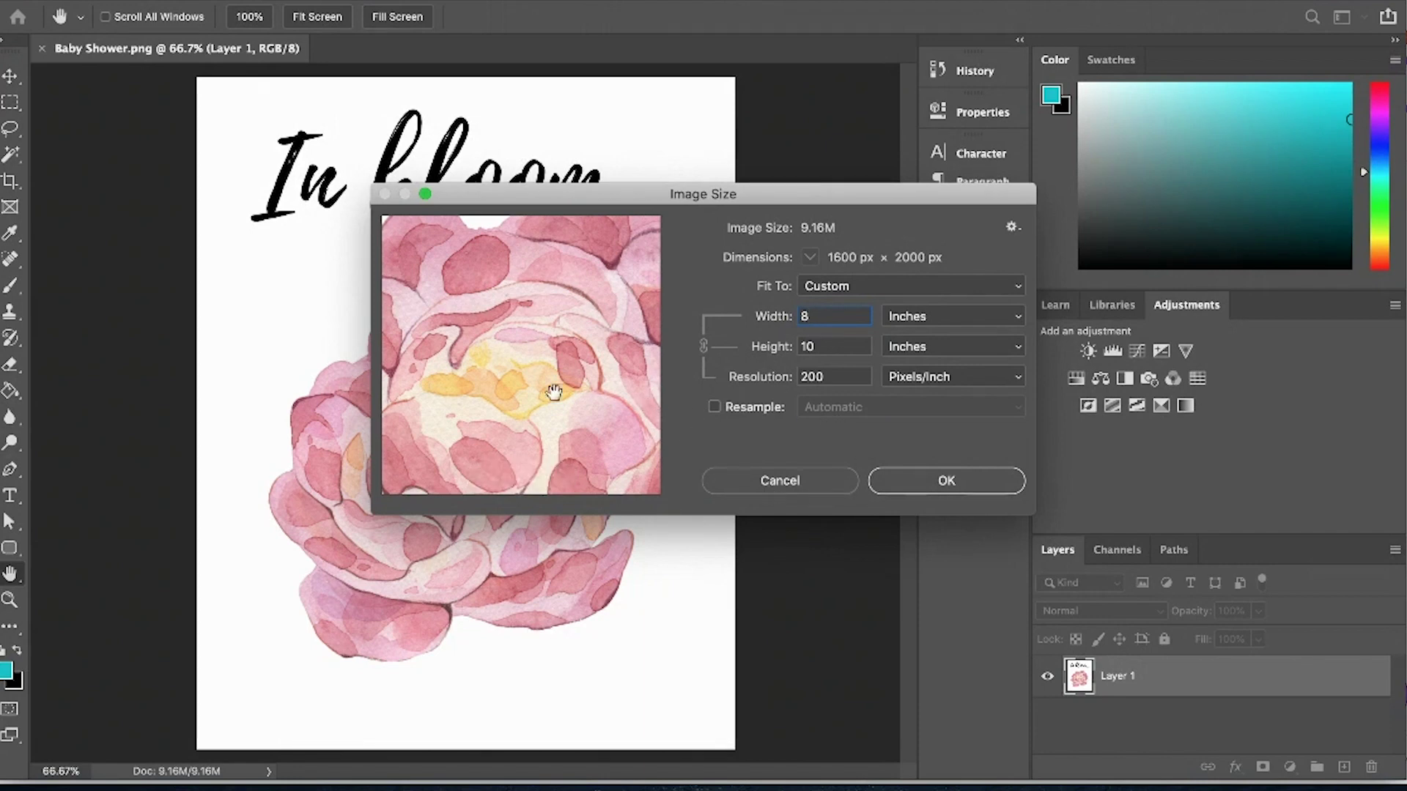
{"action": "left_click_drag", "start_coordinate": [549, 323], "coordinate": [605, 425]}
{"action": "left_click_drag", "start_coordinate": [461, 366], "coordinate": [590, 388]}
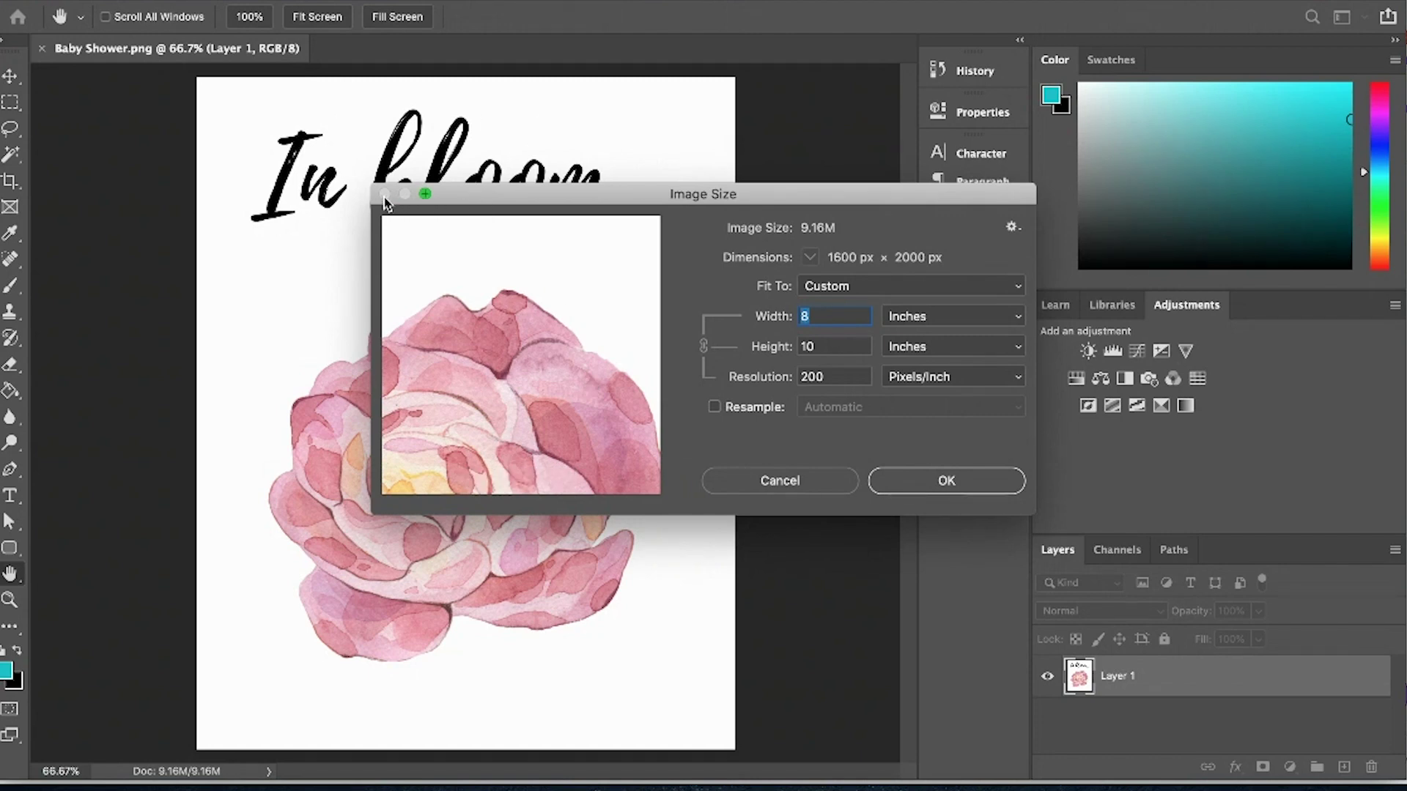
{"action": "left_click", "coordinate": [826, 483]}
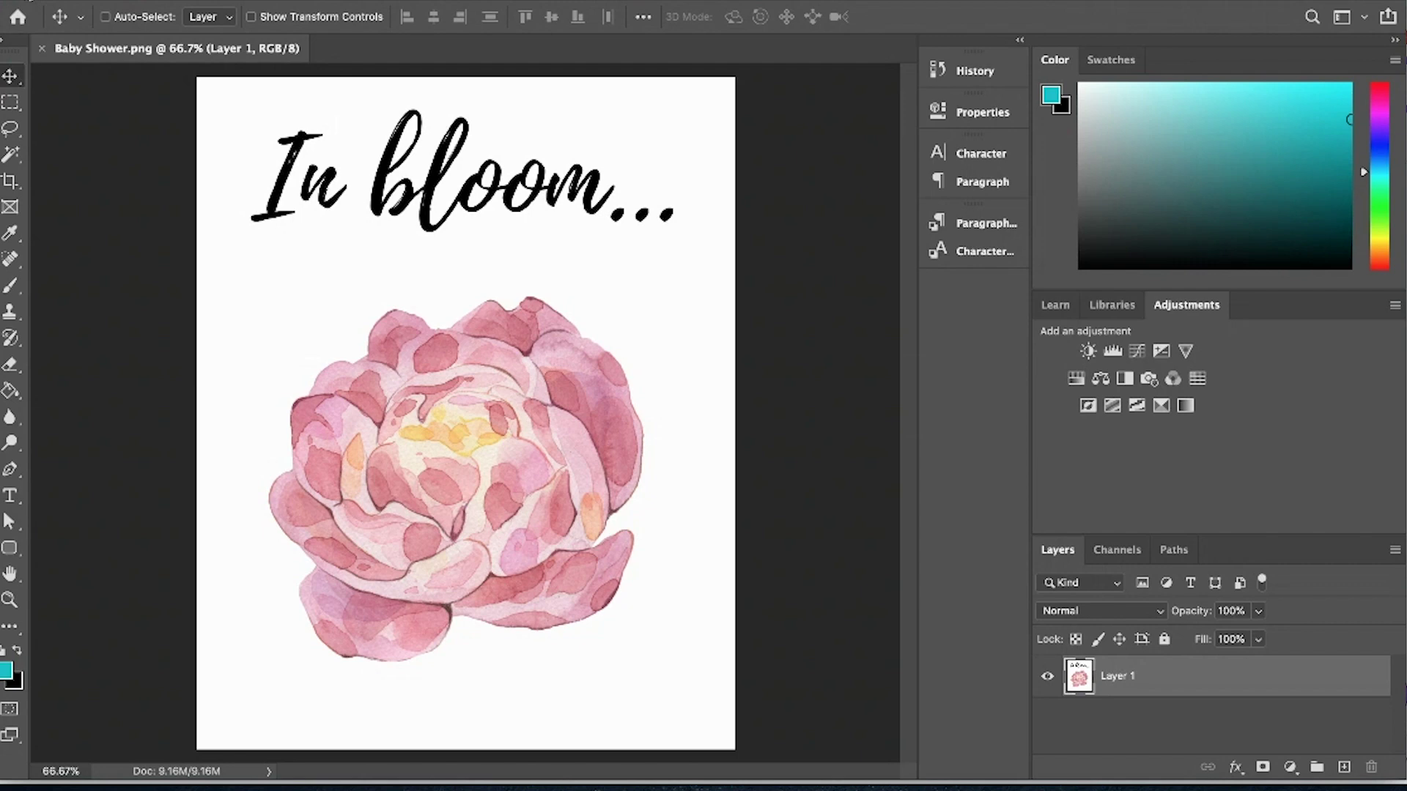
{"action": "left_click", "coordinate": [42, 48]}
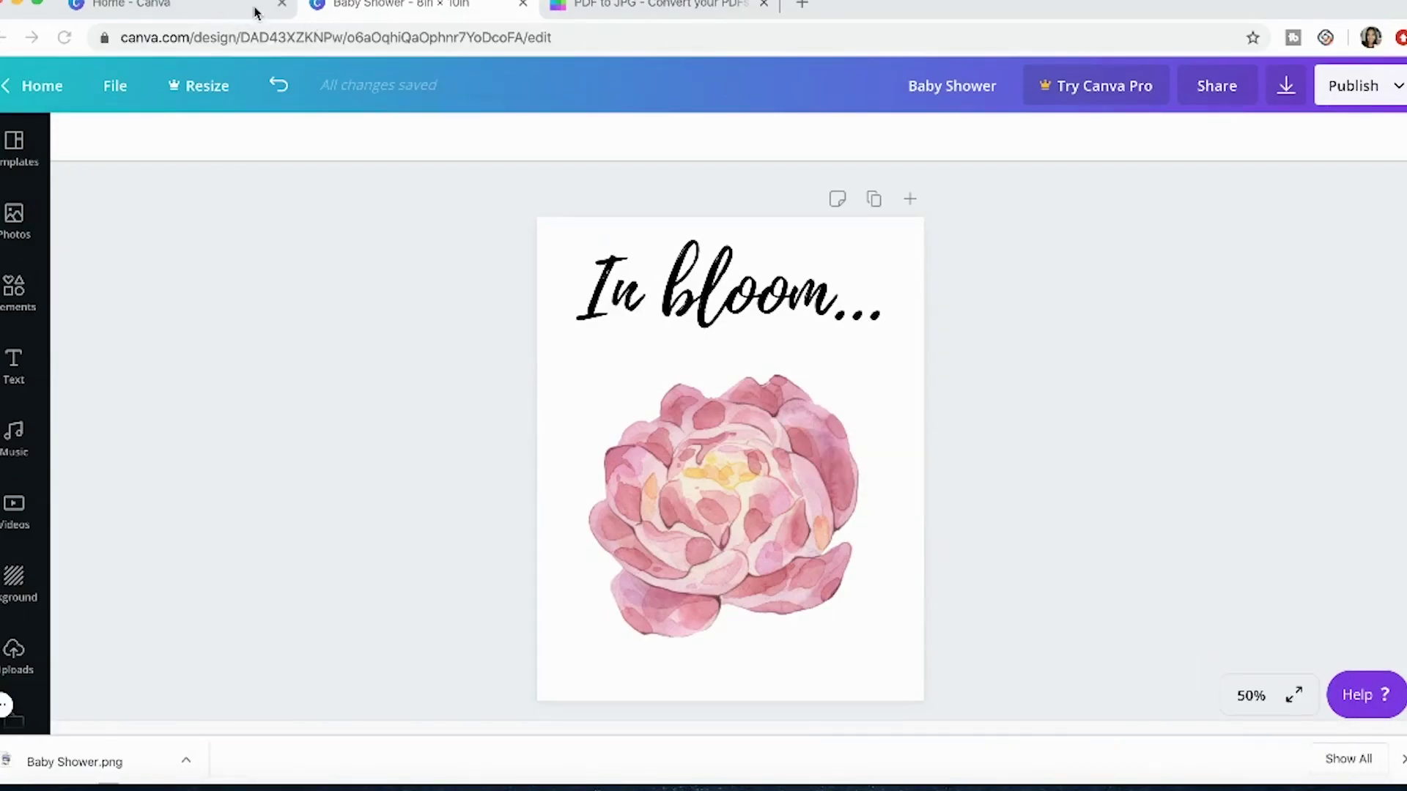
Return to the Baby Shower design and download it with JPG as the file type.
{"action": "left_click", "coordinate": [257, 13]}
{"action": "left_click", "coordinate": [433, 11]}
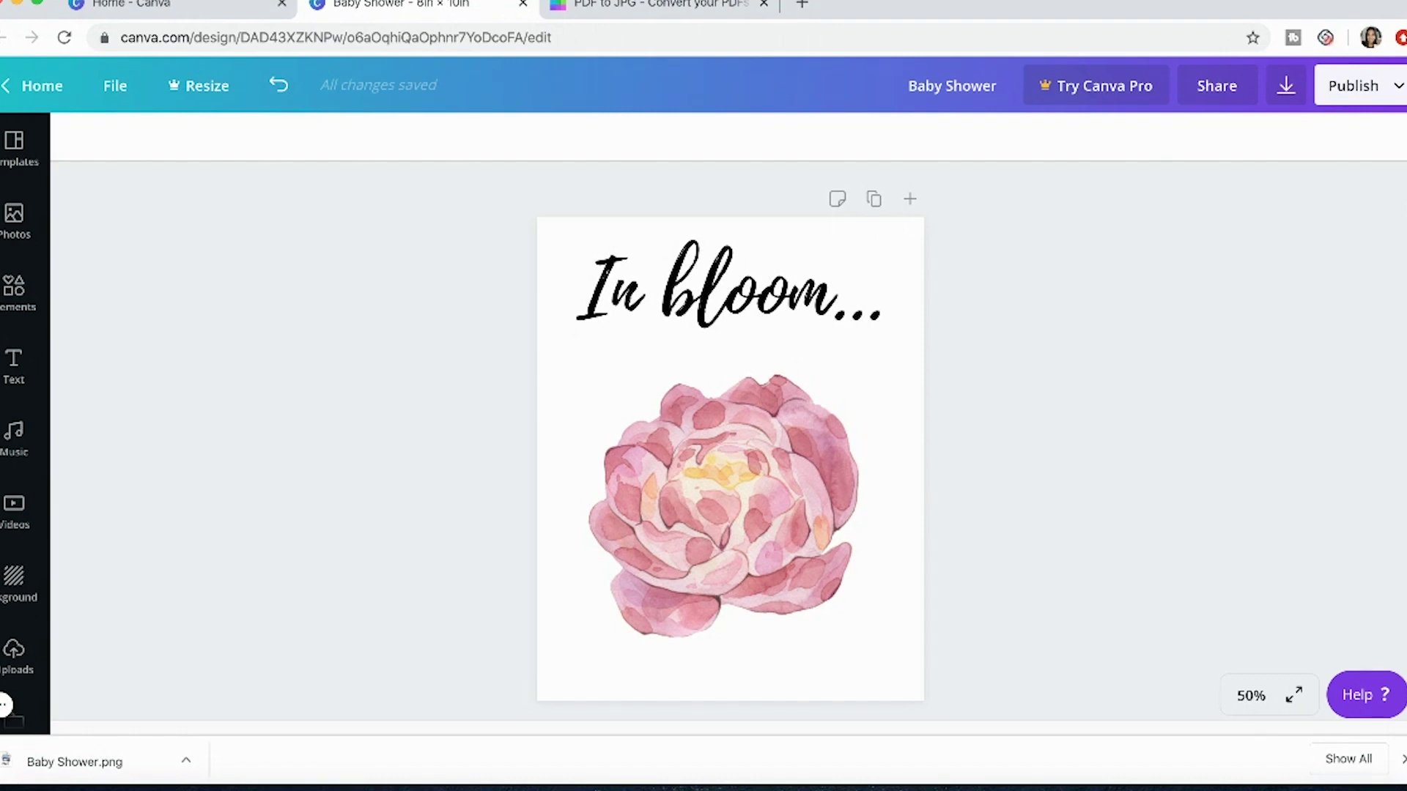
{"action": "left_click", "coordinate": [1286, 86]}
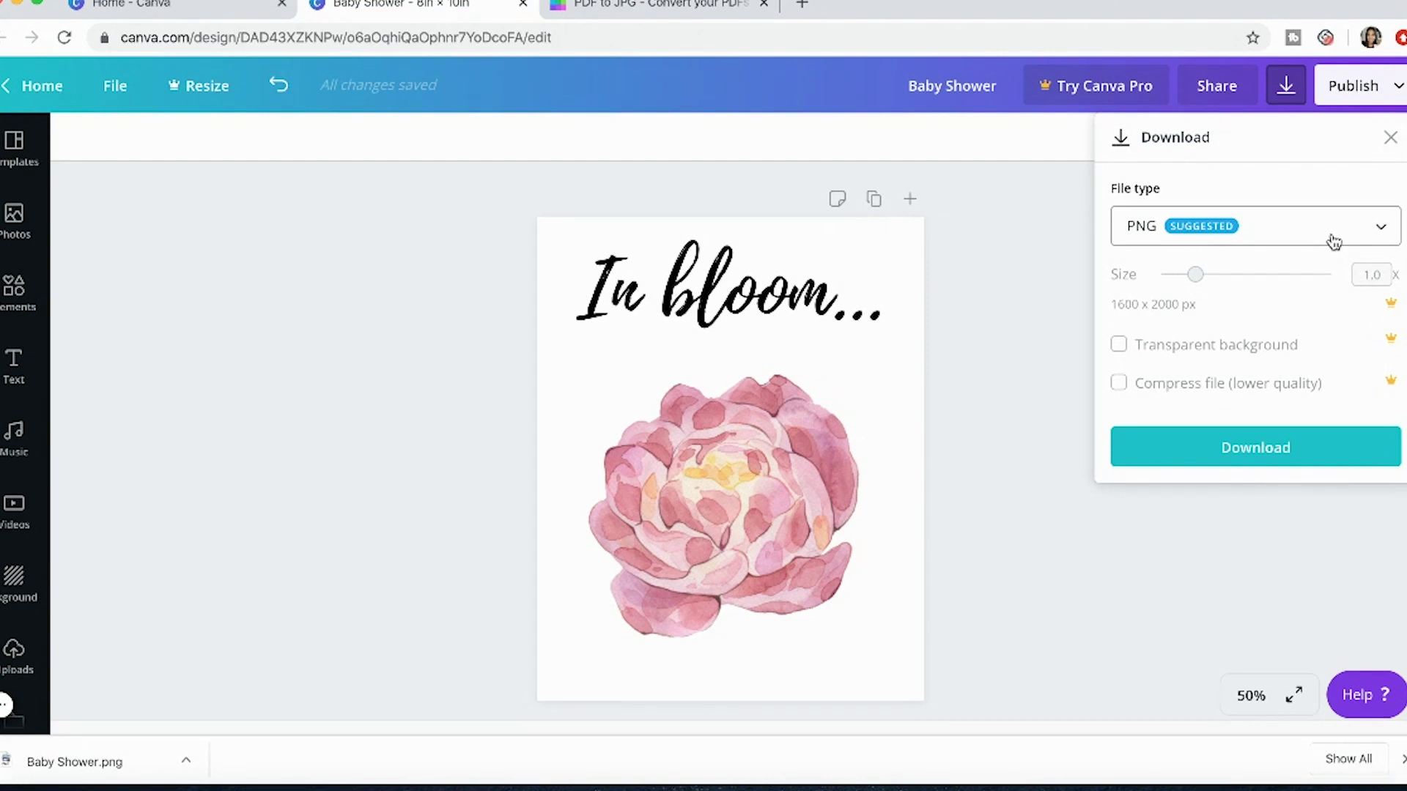
{"action": "left_click", "coordinate": [1333, 242]}
{"action": "left_click", "coordinate": [1306, 293]}
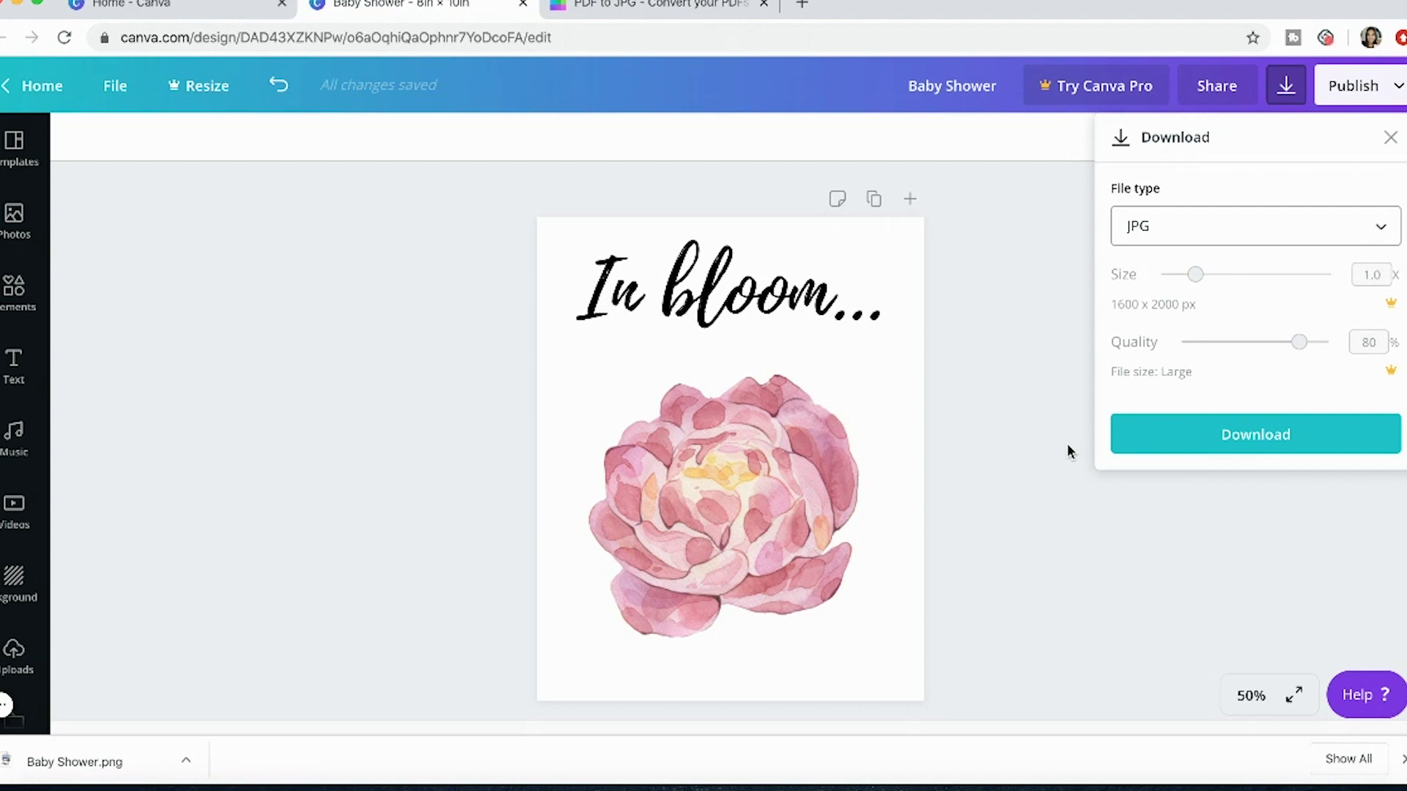
{"action": "left_click", "coordinate": [1317, 241]}
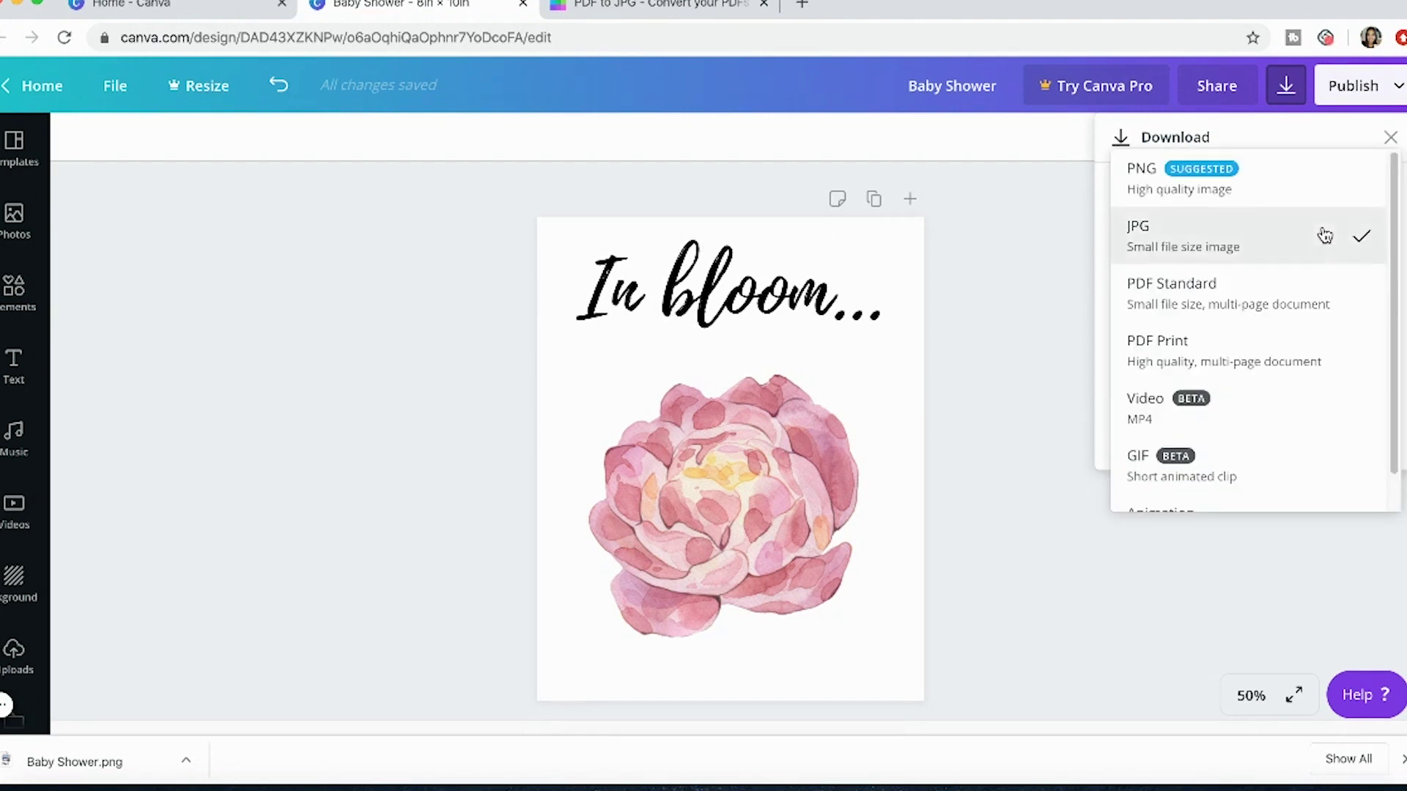
{"action": "left_click", "coordinate": [1282, 246]}
{"action": "left_click", "coordinate": [1256, 440]}
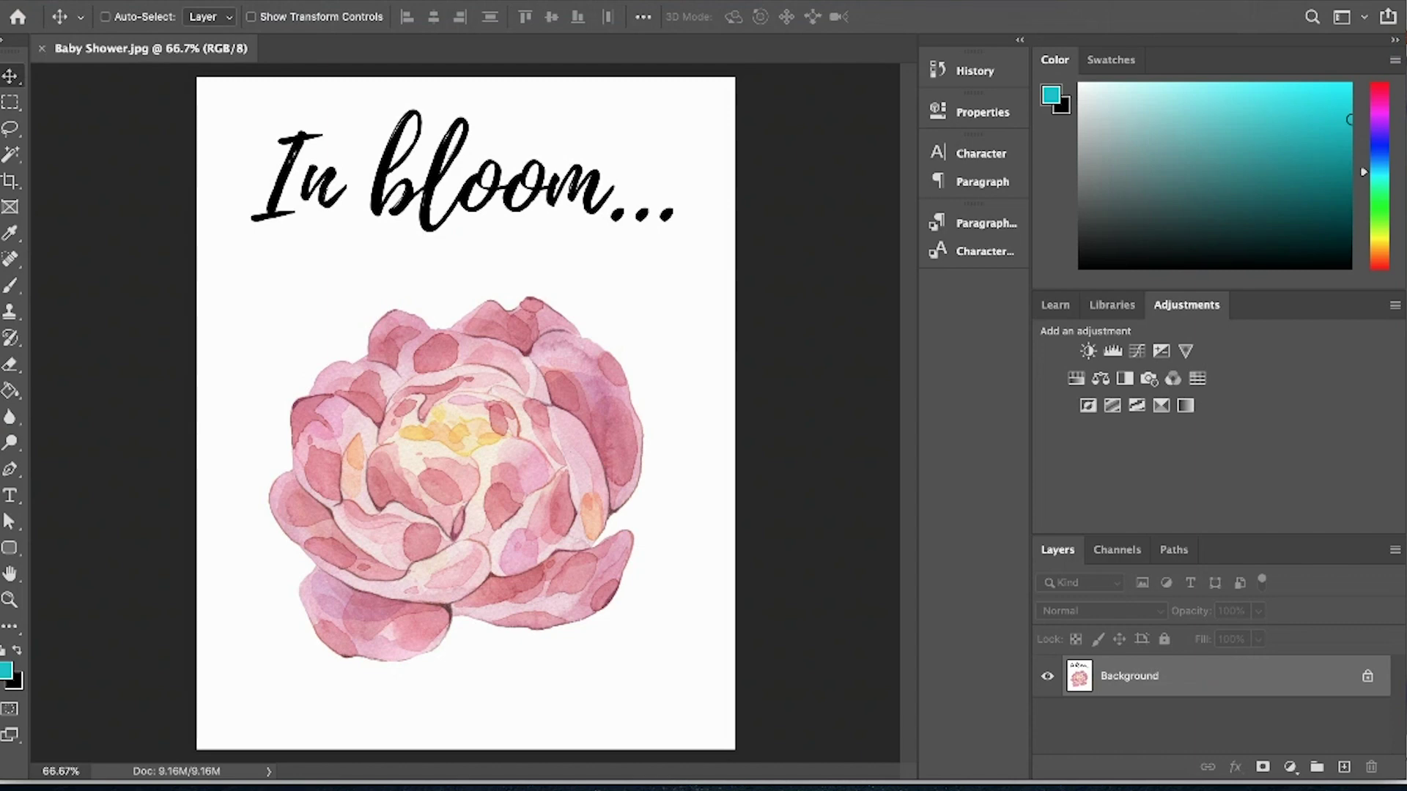
Check Baby Shower.jpg's Image Size with an 8-inch width, showing 200 ppi, then dismiss it.
{"action": "left_click", "coordinate": [220, 0]}
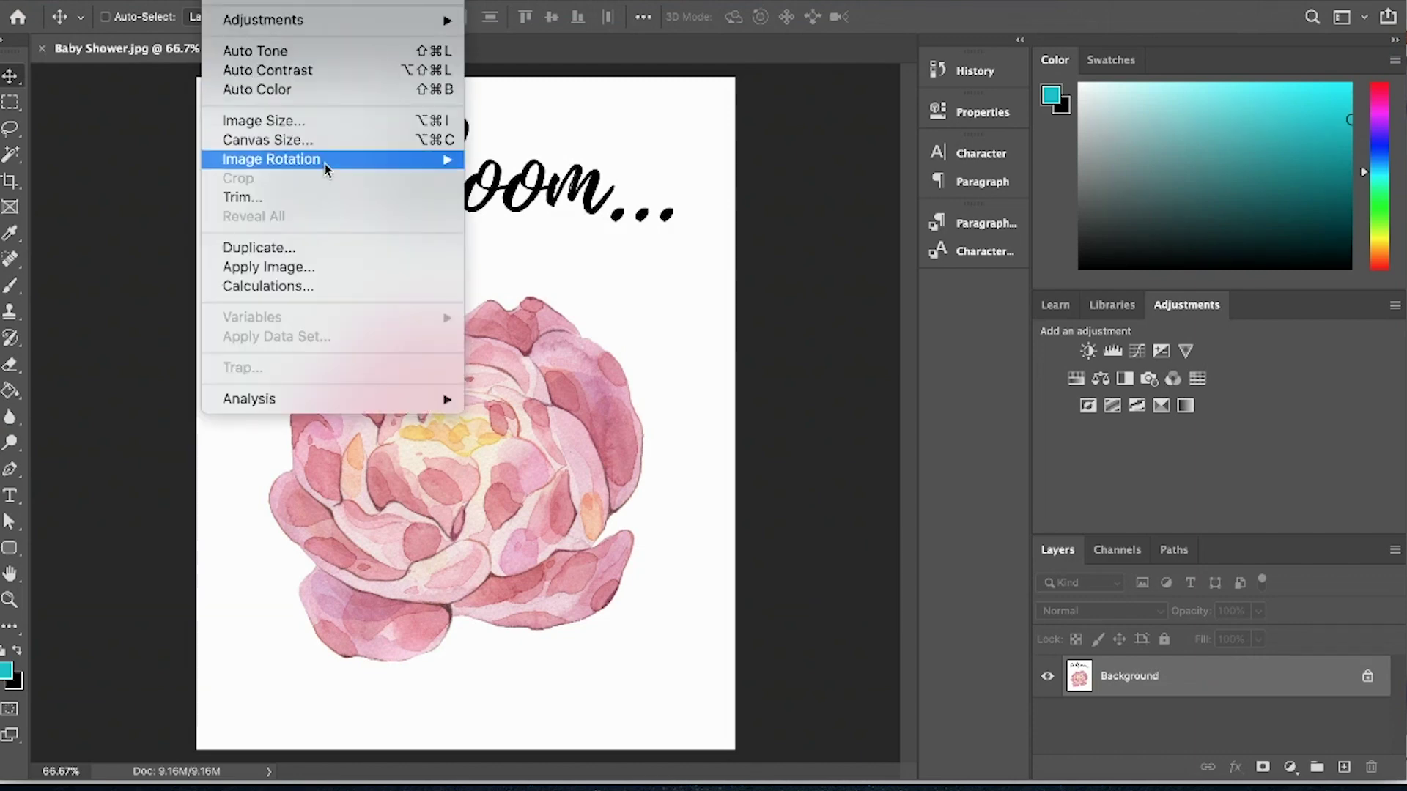
{"action": "left_click", "coordinate": [344, 121]}
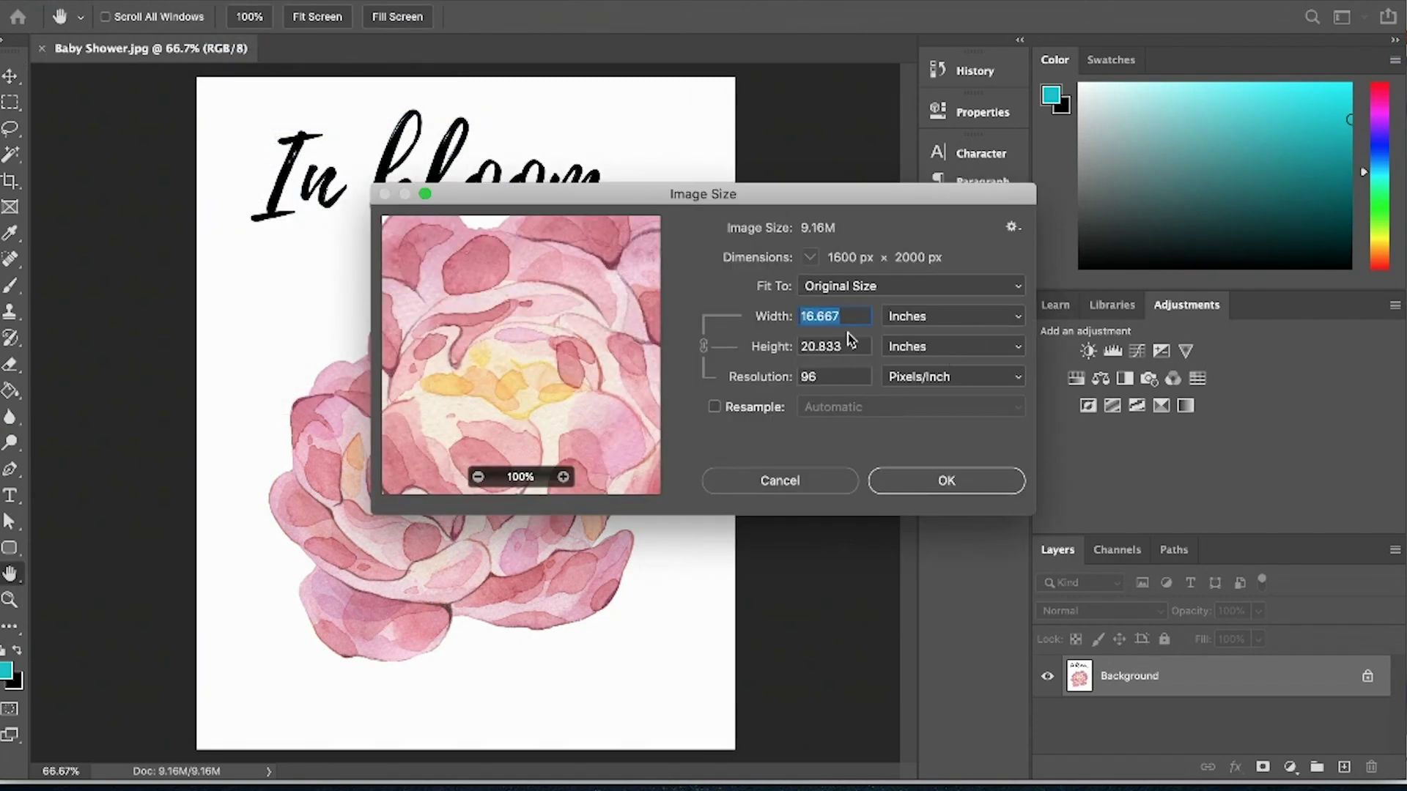
{"action": "type", "text": "8"}
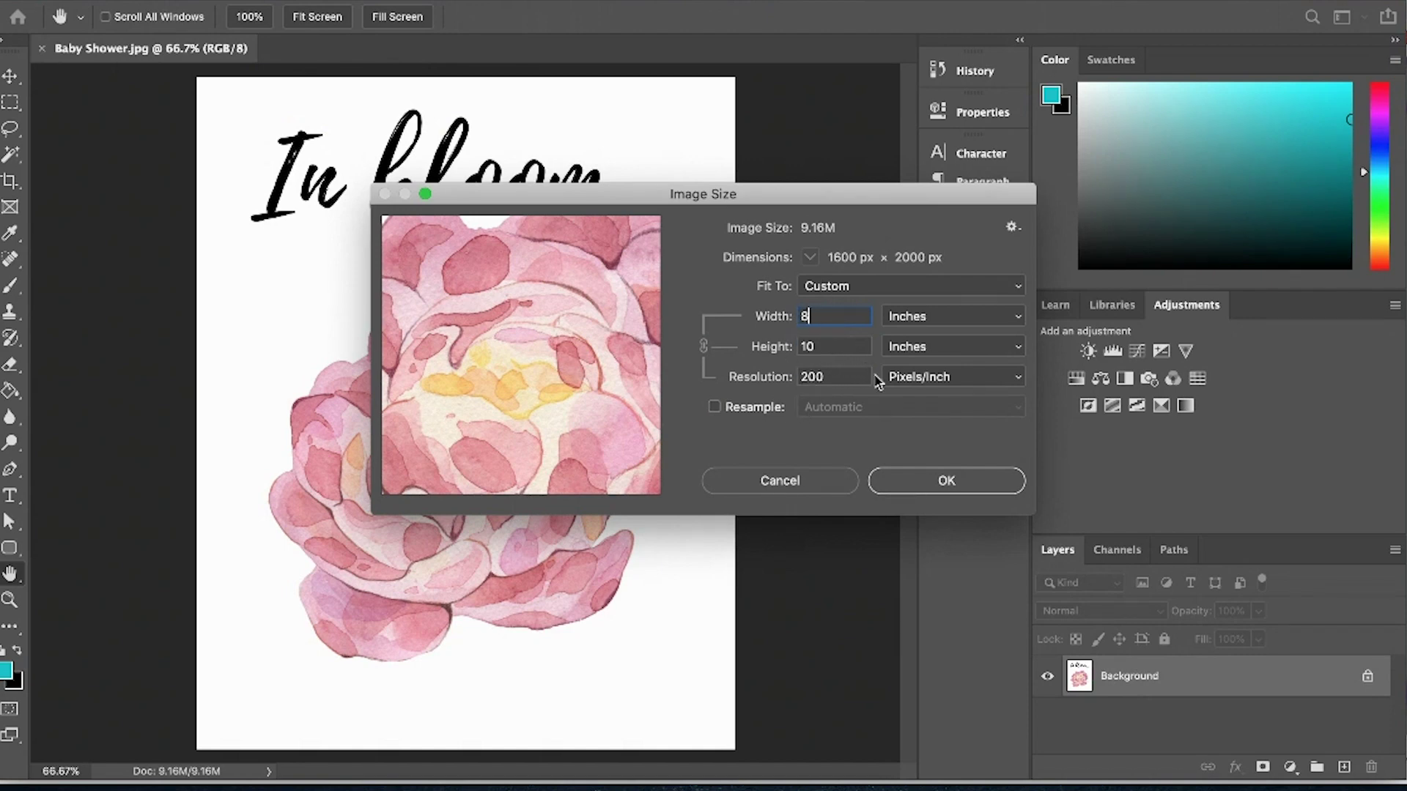
{"action": "left_click_drag", "start_coordinate": [566, 301], "coordinate": [536, 363]}
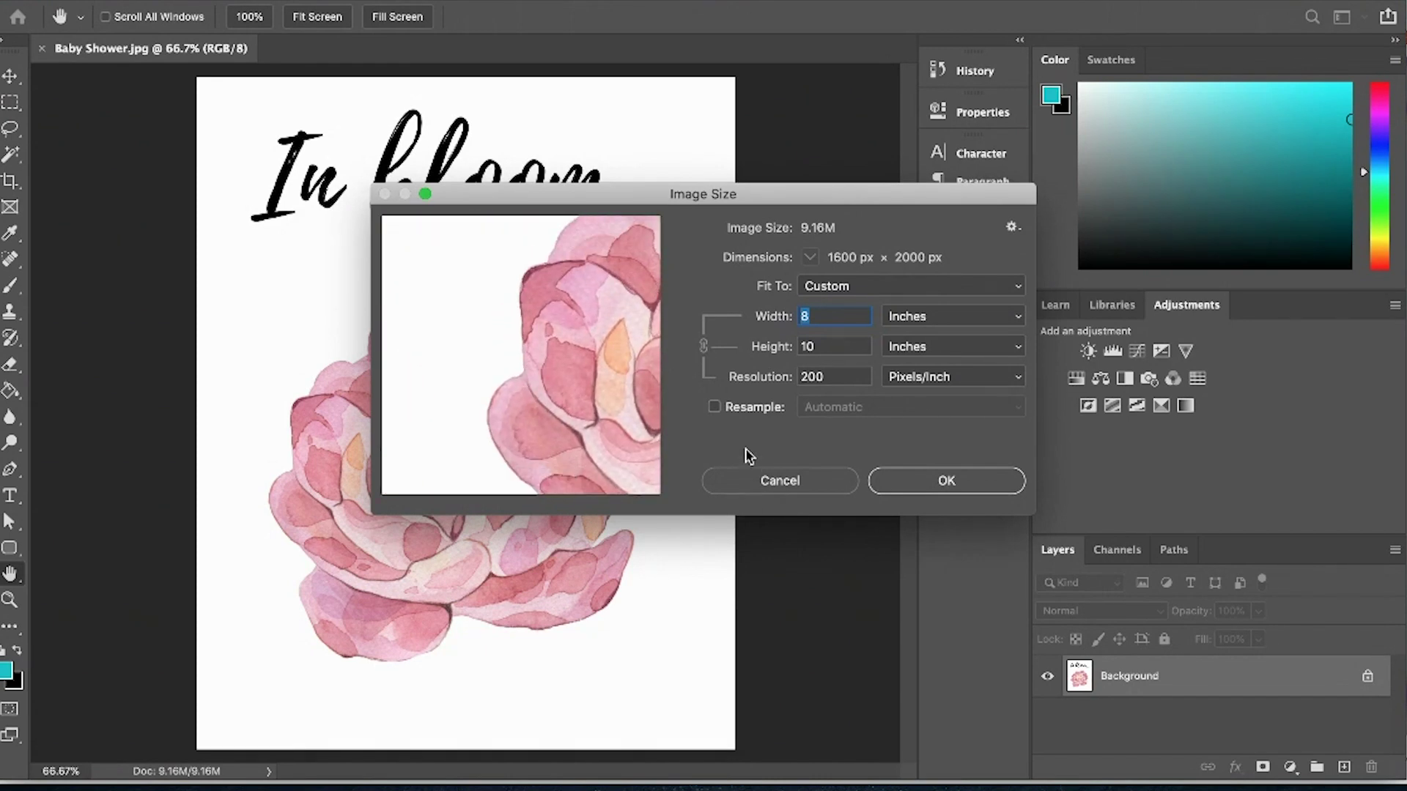
{"action": "left_click", "coordinate": [751, 483]}
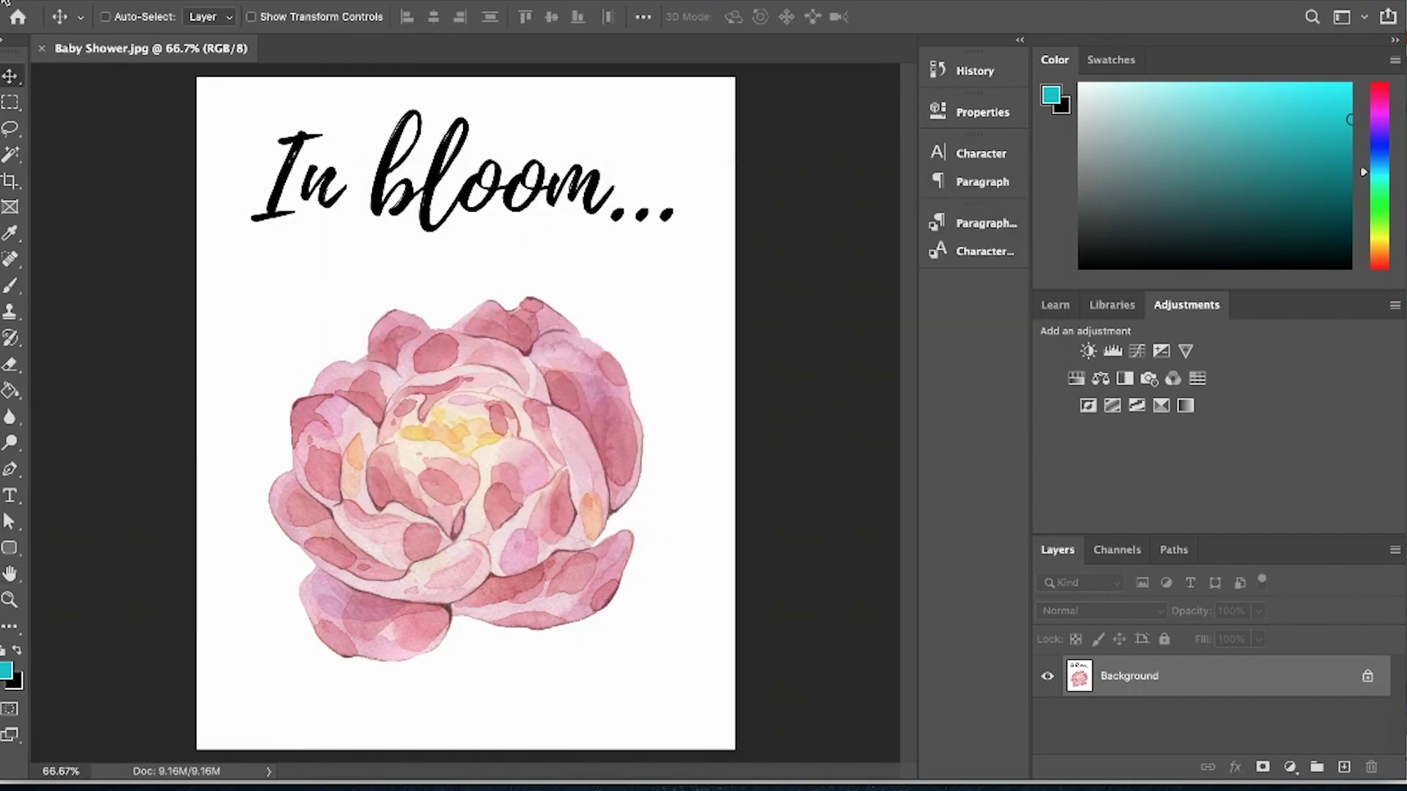
Close Baby Shower.jpg, return to Canva, and download the design as PDF Standard.
{"action": "left_click", "coordinate": [41, 48]}
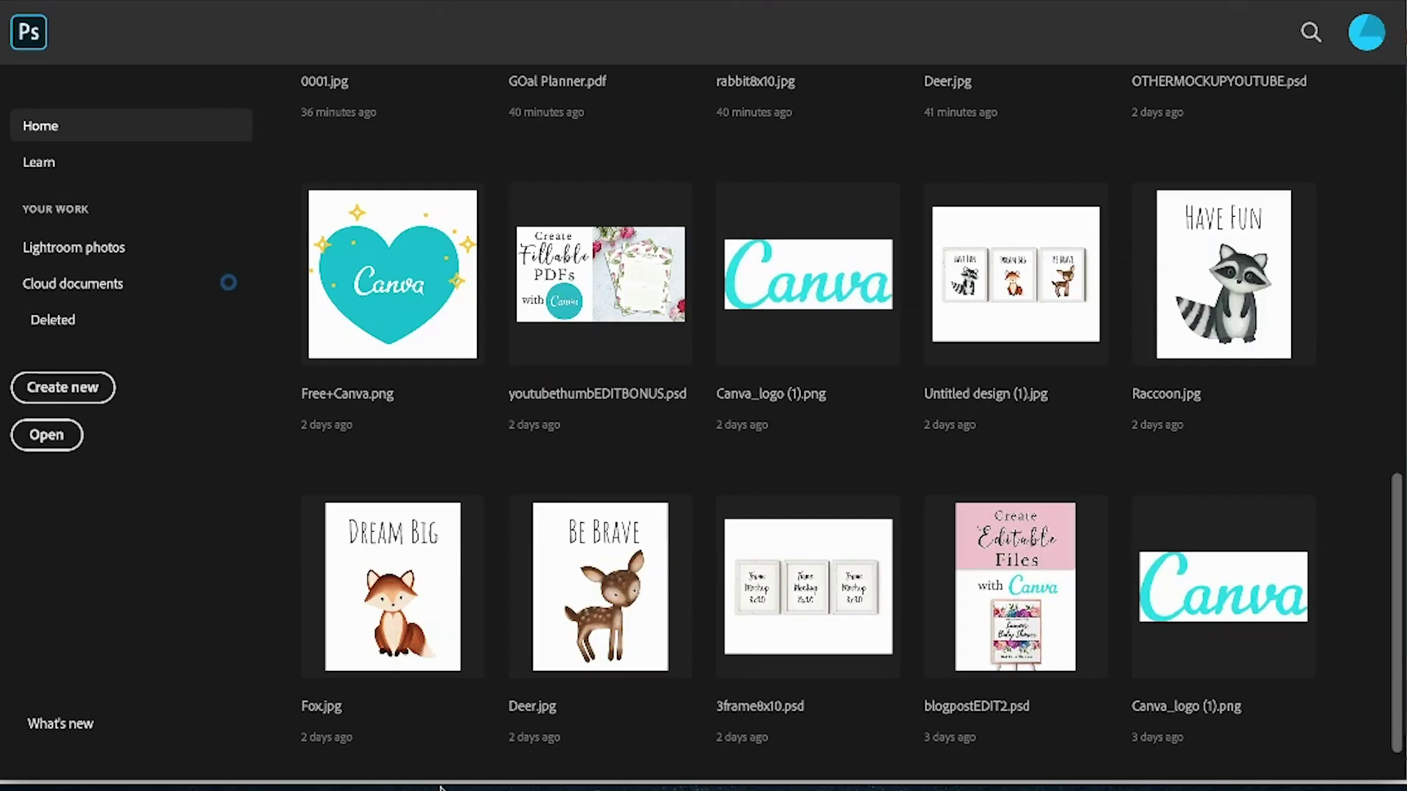
{"action": "left_click", "coordinate": [154, 785]}
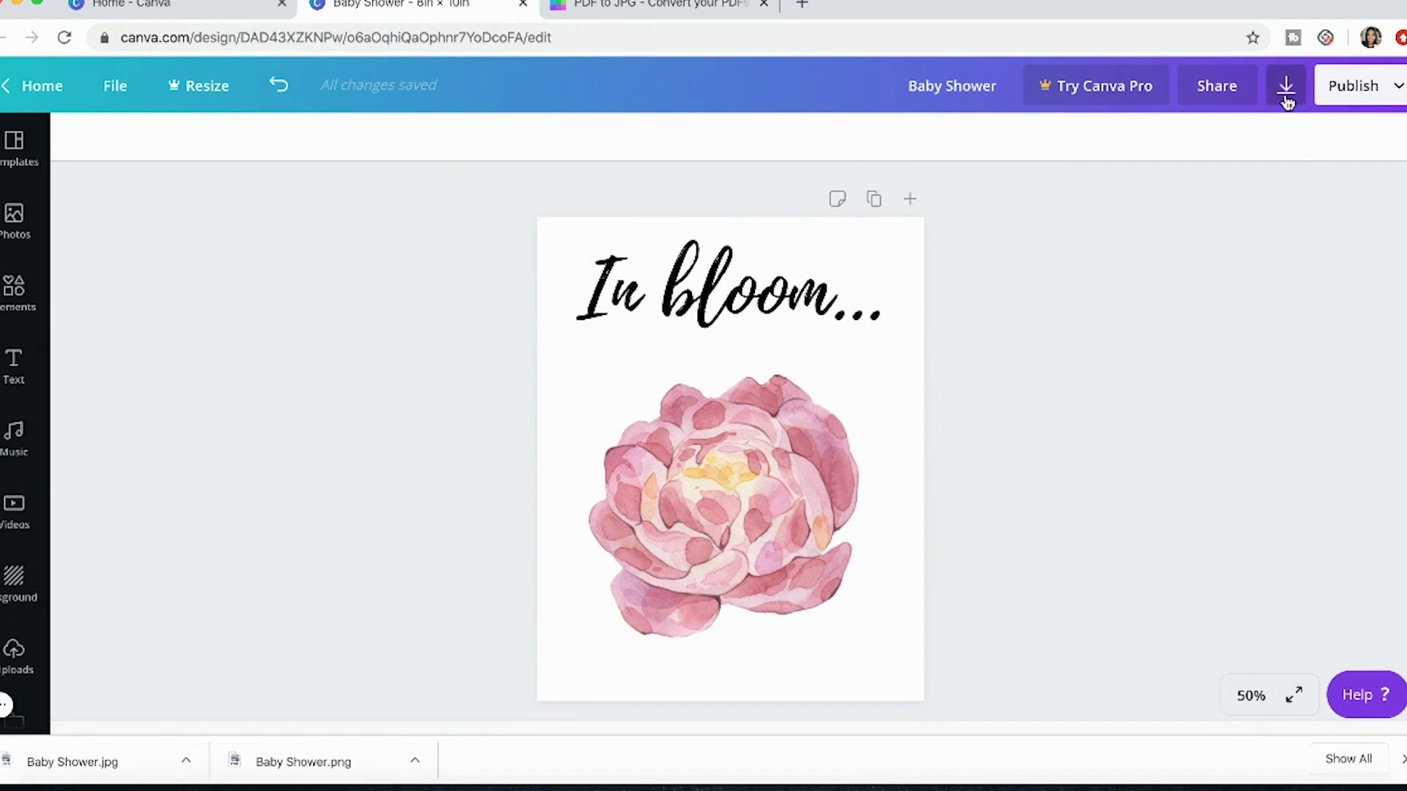
{"action": "left_click", "coordinate": [1286, 85]}
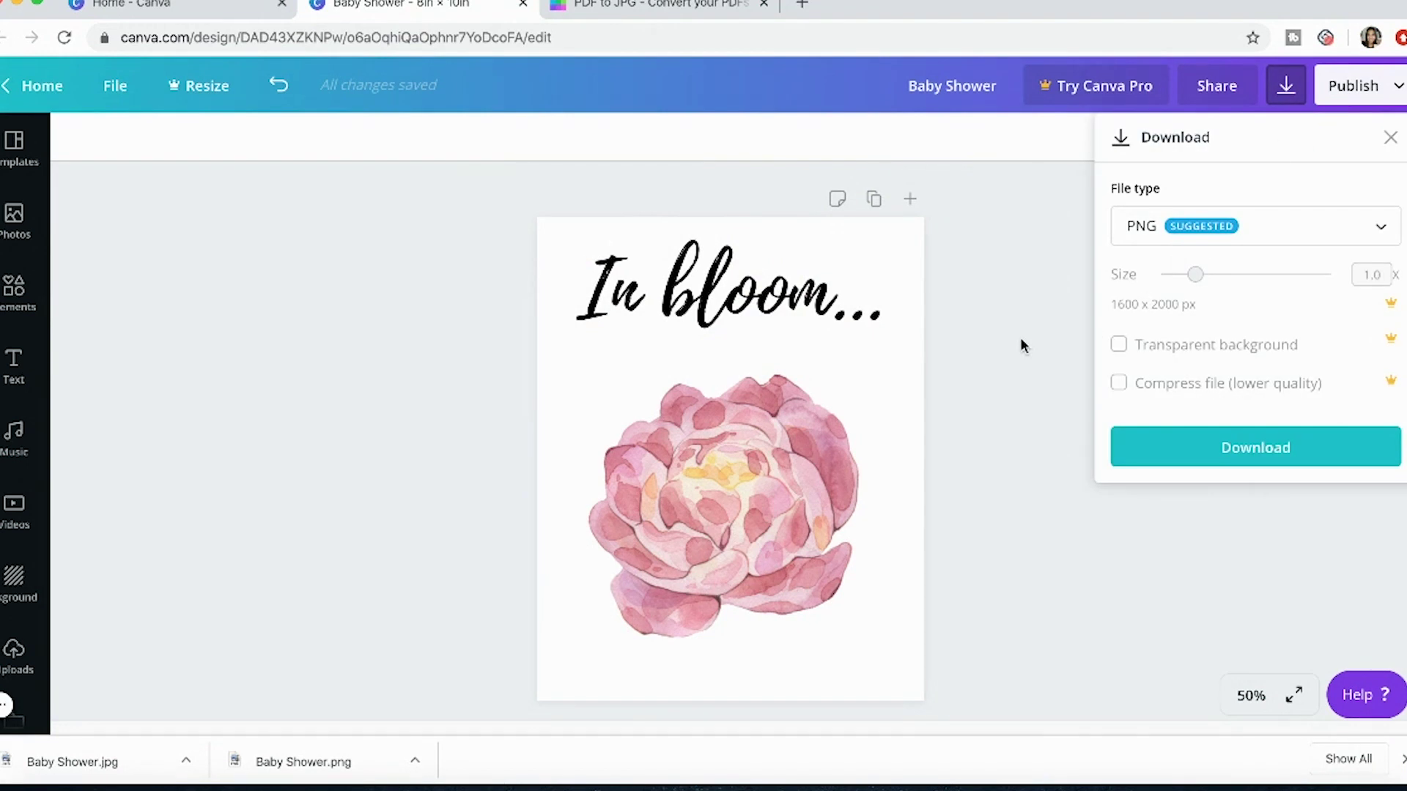
{"action": "left_click", "coordinate": [1240, 231]}
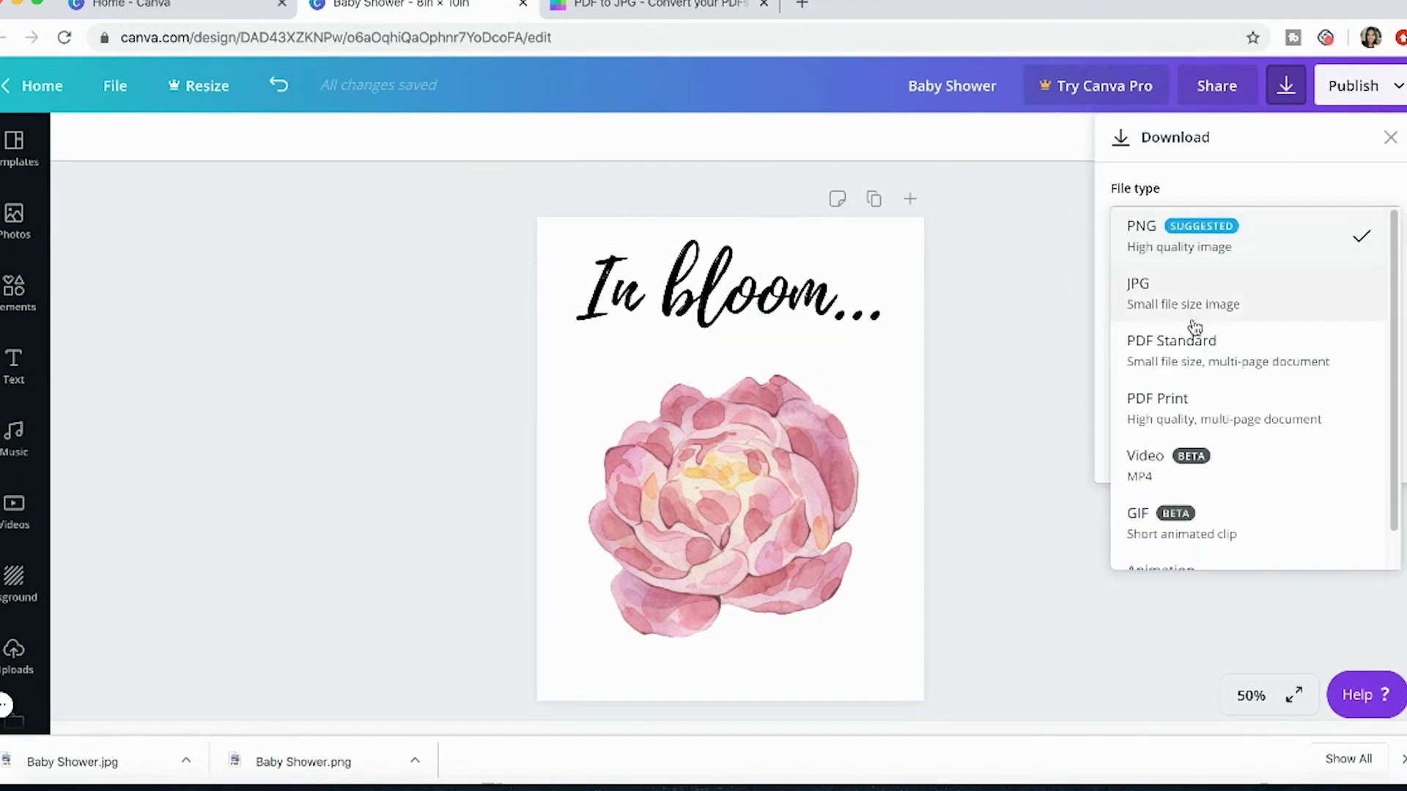
{"action": "mouse_move", "coordinate": [1397, 301]}
{"action": "left_mouse_down"}
{"action": "mouse_move", "coordinate": [1398, 348]}
{"action": "mouse_move", "coordinate": [1397, 306]}
{"action": "left_mouse_up"}
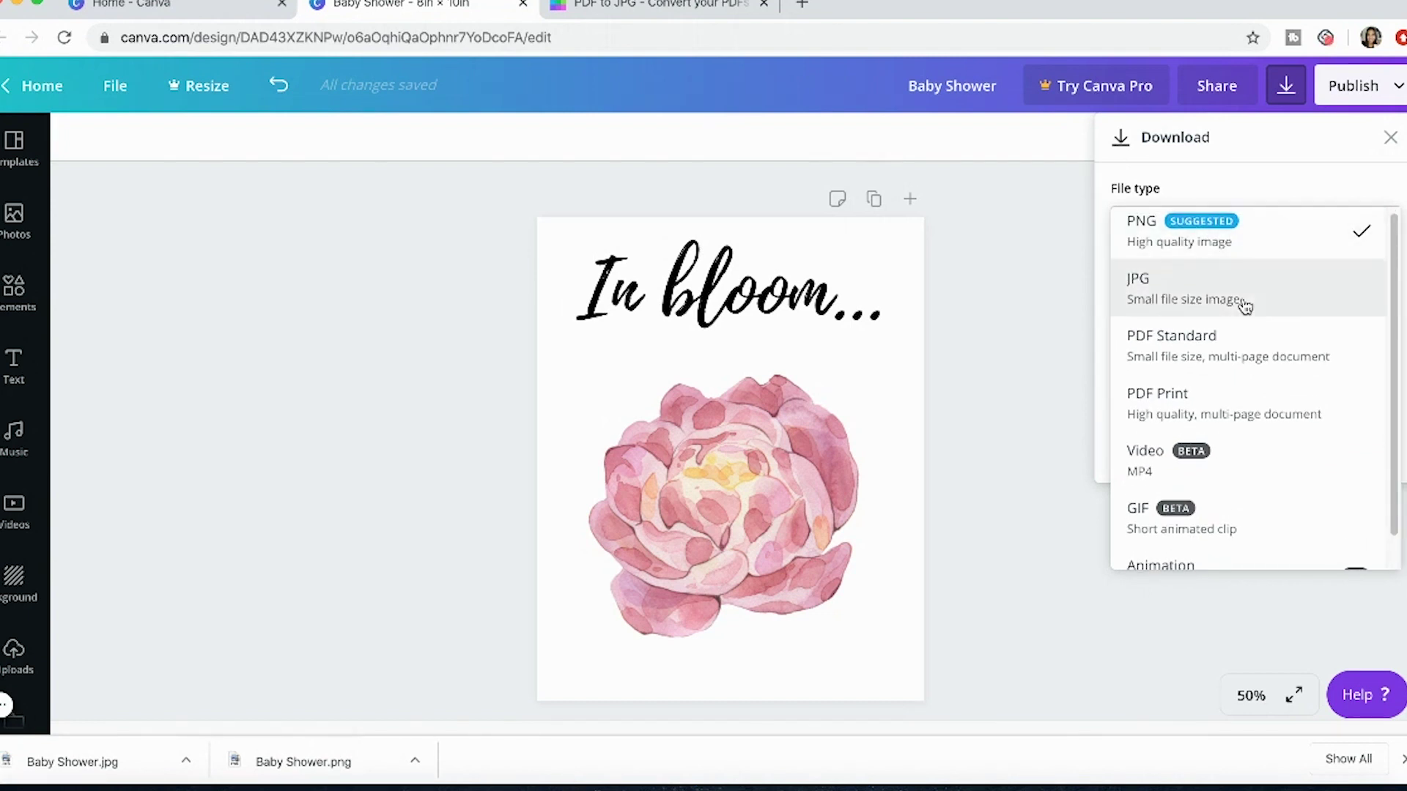
{"action": "scroll", "coordinate": [1259, 323], "scroll_direction": "down", "scroll_amount": 1}
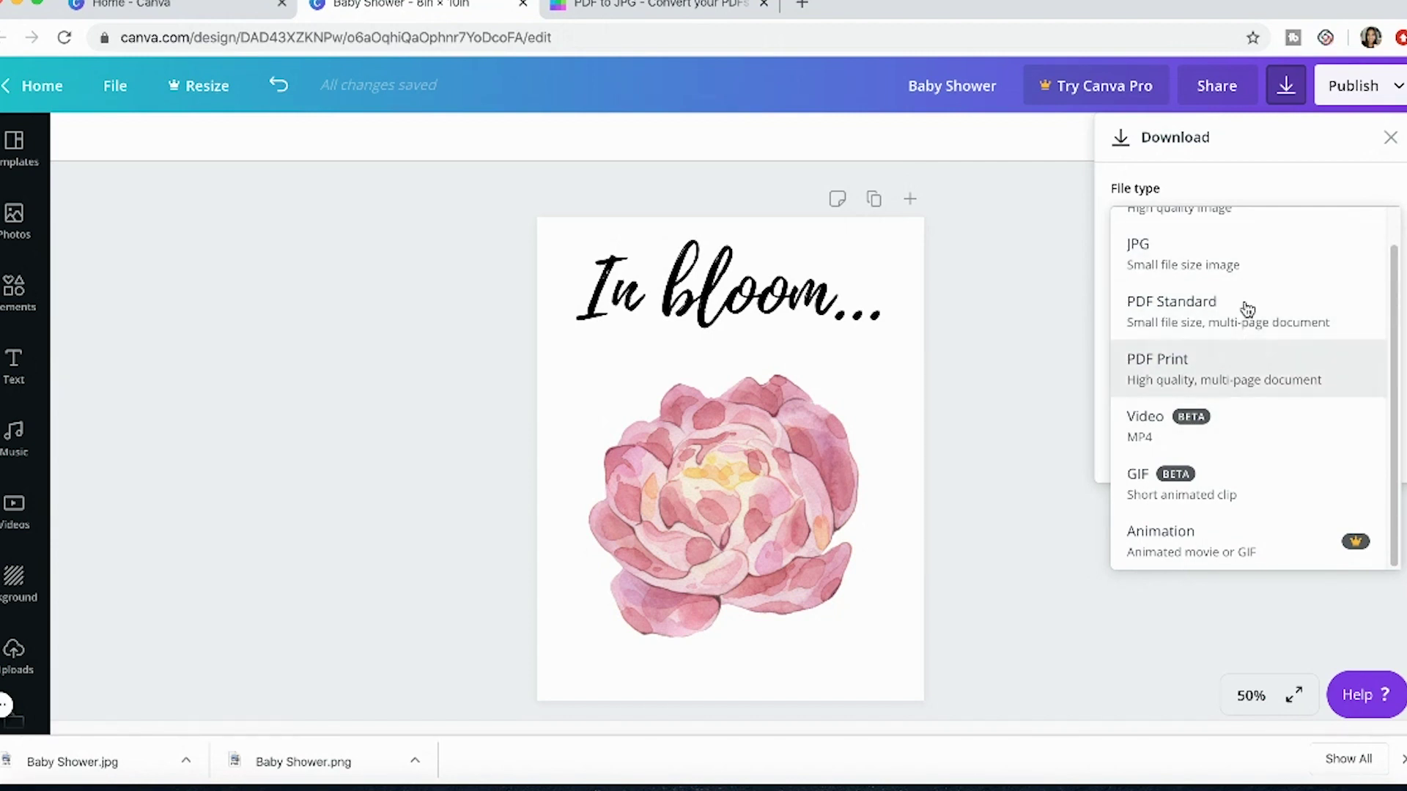
{"action": "left_click", "coordinate": [1249, 329]}
{"action": "left_click", "coordinate": [1300, 306]}
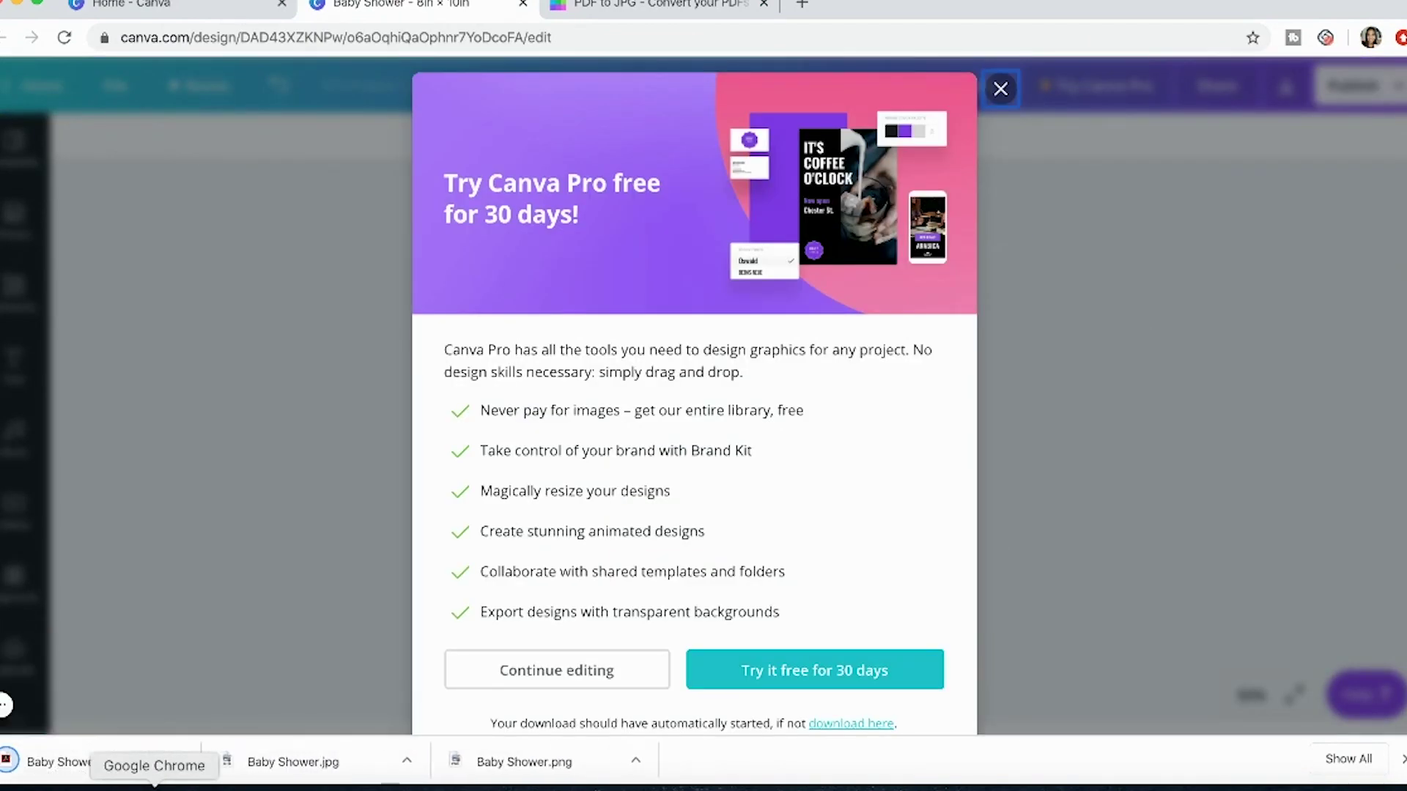
Open Baby Shower.pdf from Downloads in Photoshop, importing it at 8 x 10 in, 300 ppi.
{"action": "left_click", "coordinate": [194, 780]}
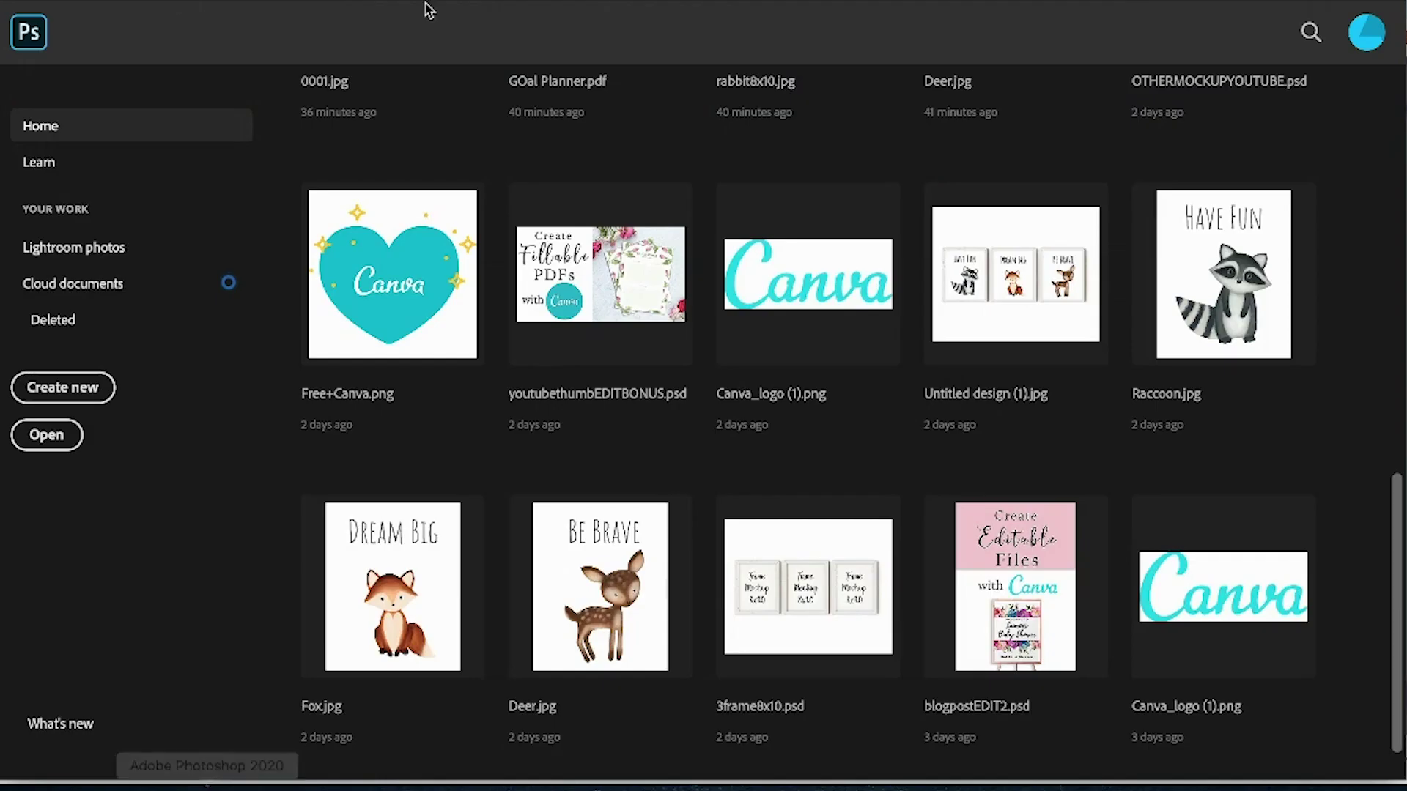
{"action": "left_click", "coordinate": [132, 2]}
{"action": "mouse_move", "coordinate": [168, 14]}
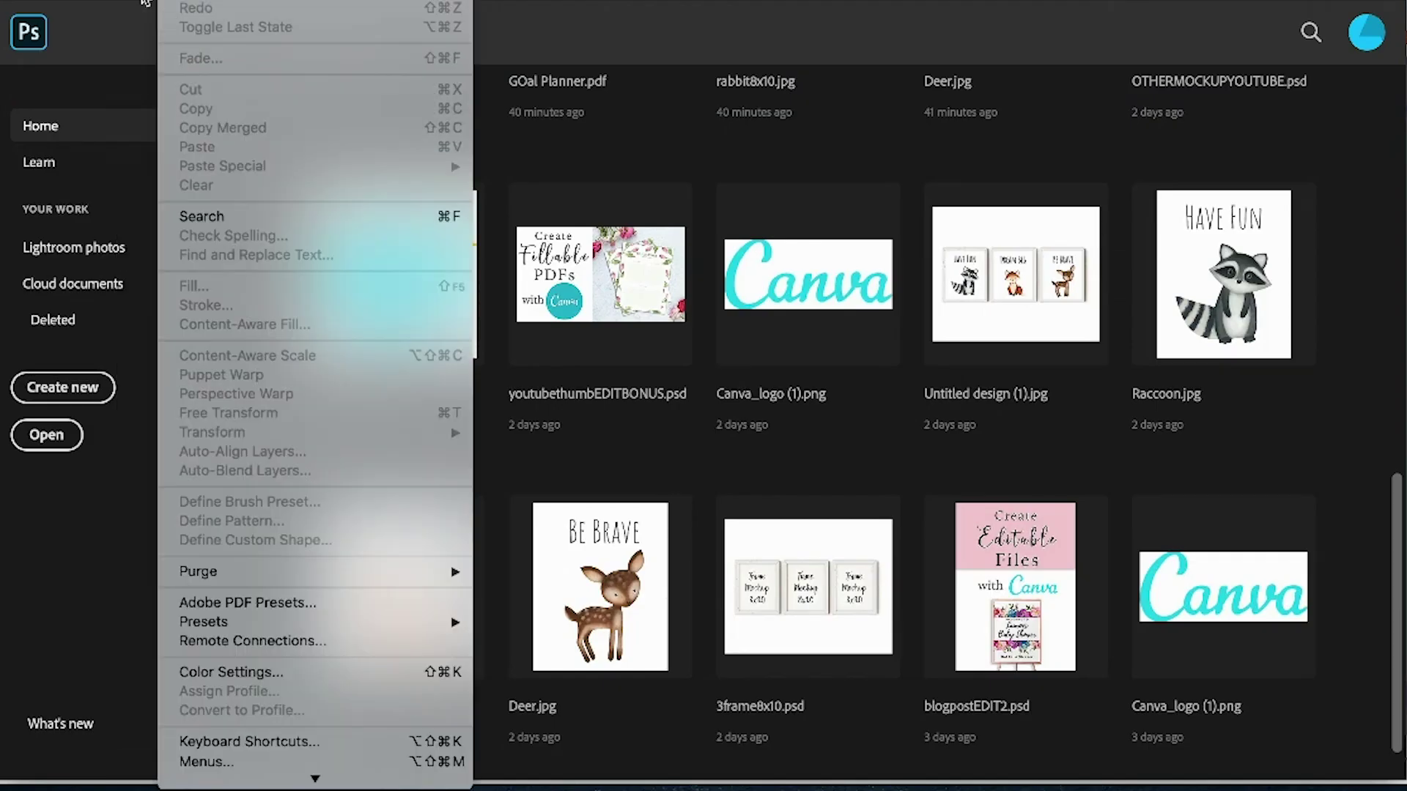
{"action": "left_click", "coordinate": [868, 52]}
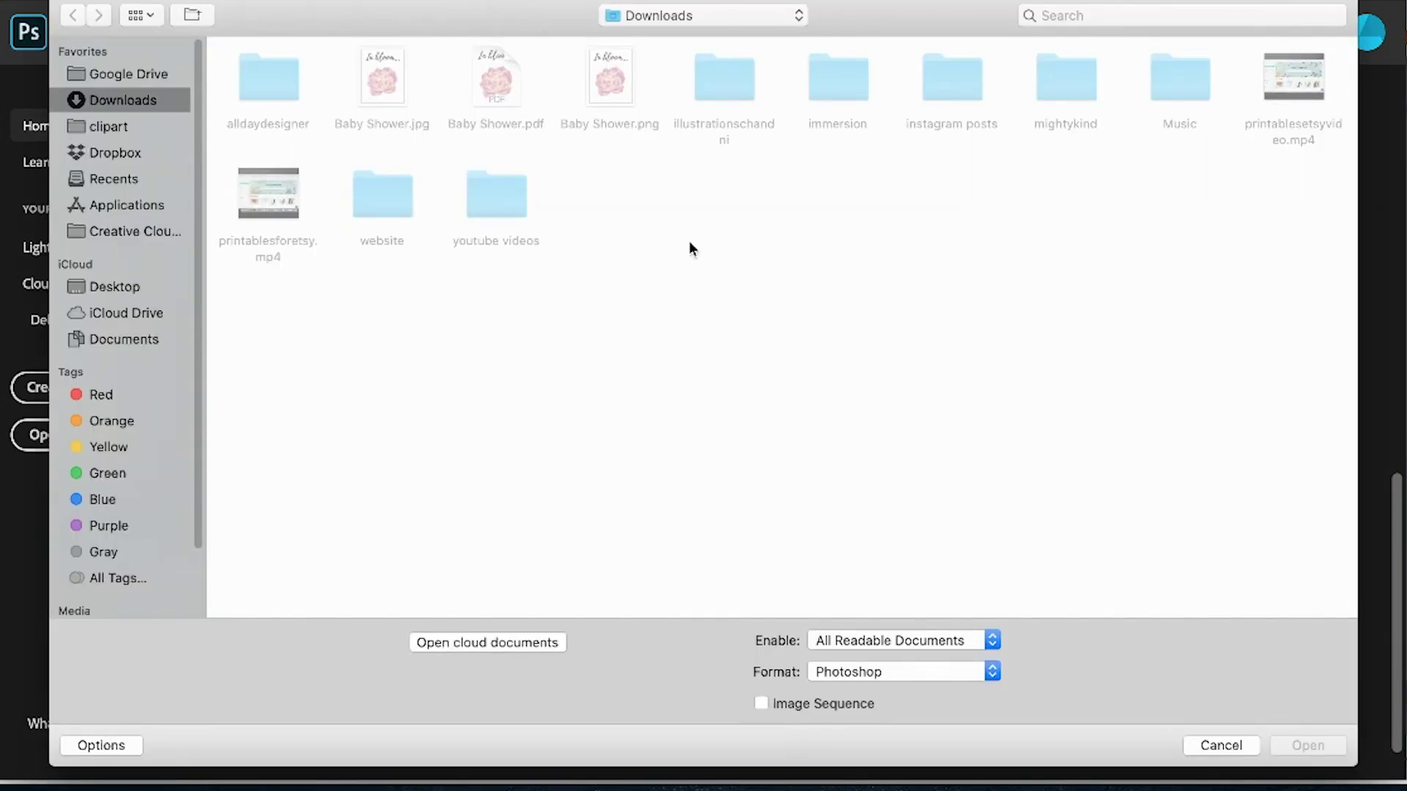
{"action": "left_click", "coordinate": [496, 77]}
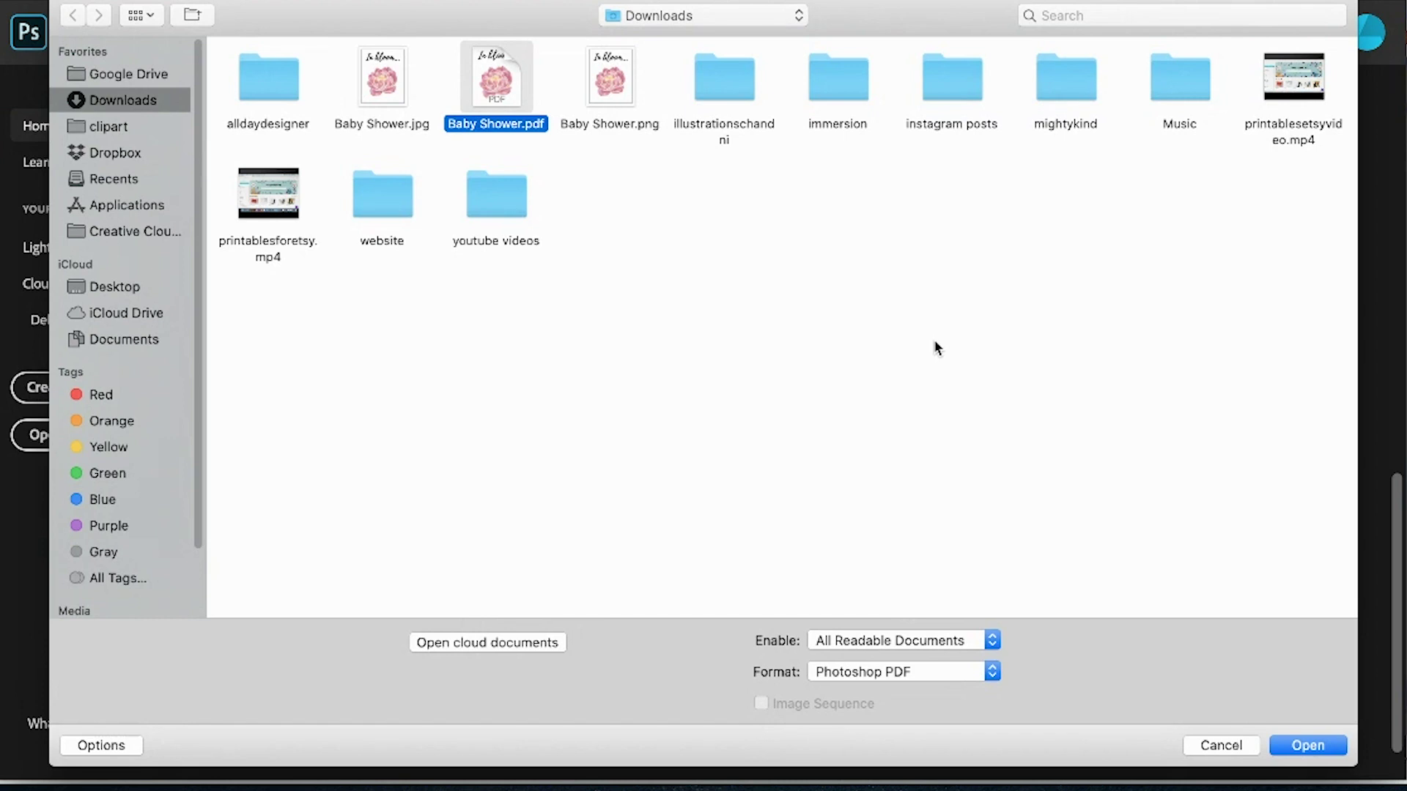
{"action": "left_click", "coordinate": [1284, 752]}
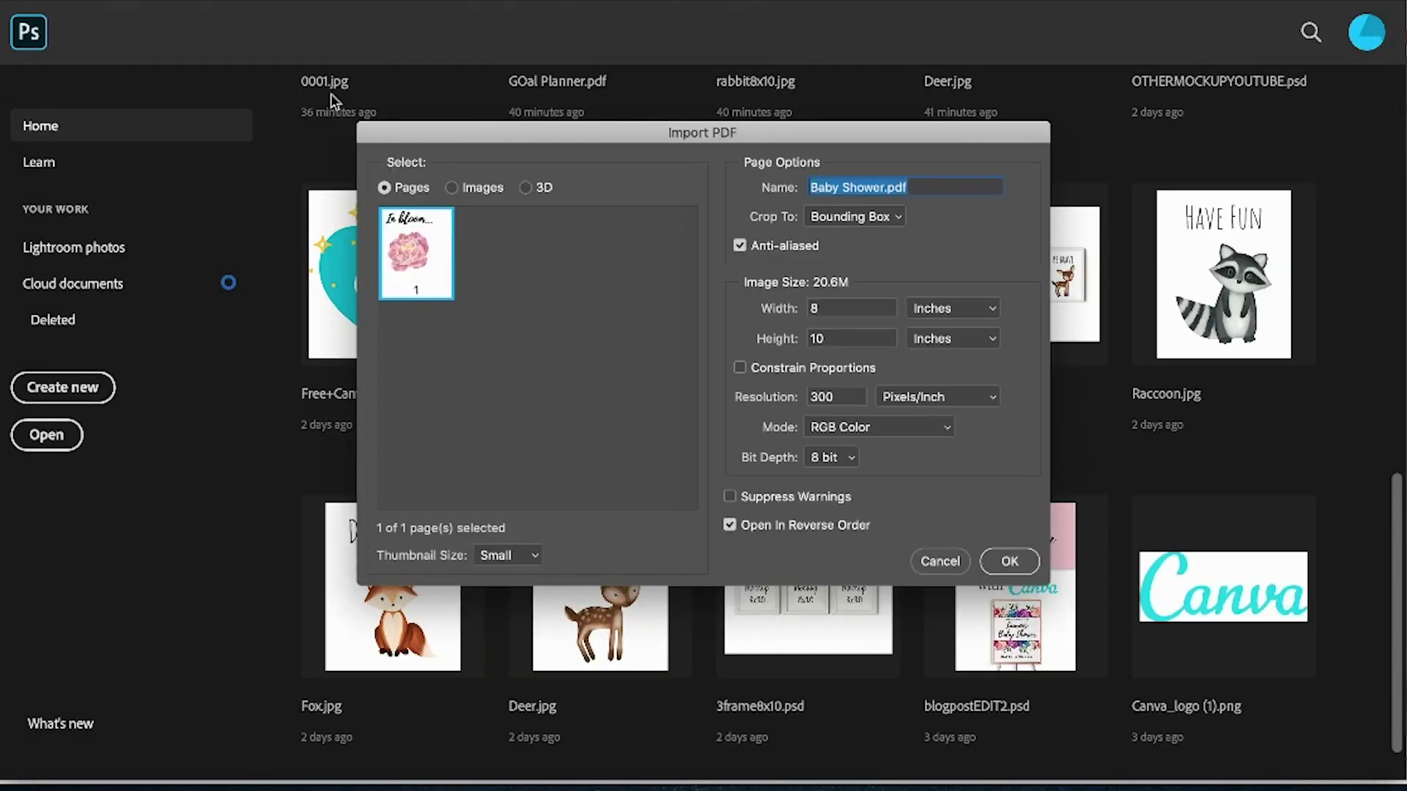
{"action": "left_click", "coordinate": [1000, 560]}
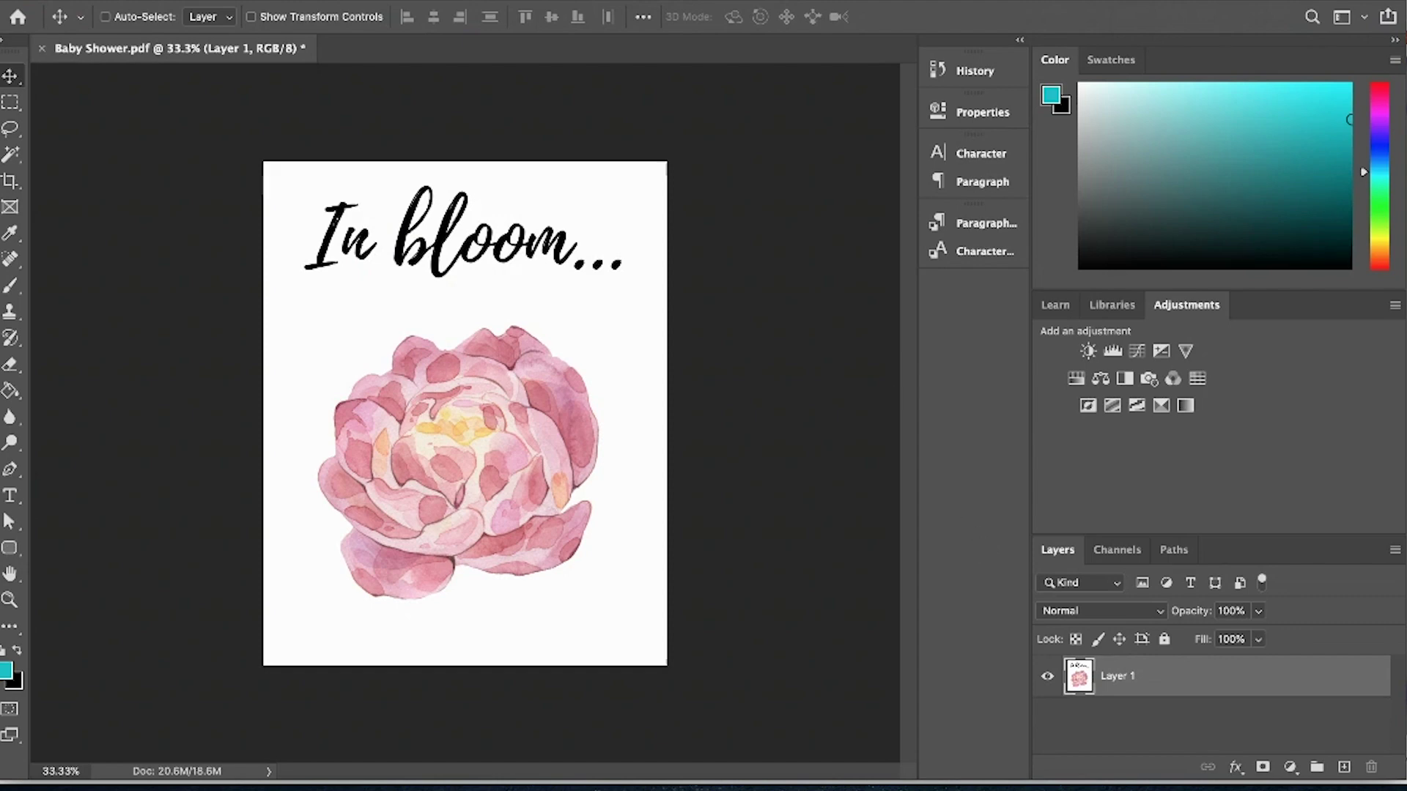
Confirm in Image Size that the PDF is 2400 x 3000 px at 300 ppi, then cancel.
{"action": "left_click", "coordinate": [216, 1]}
{"action": "left_click", "coordinate": [315, 122]}
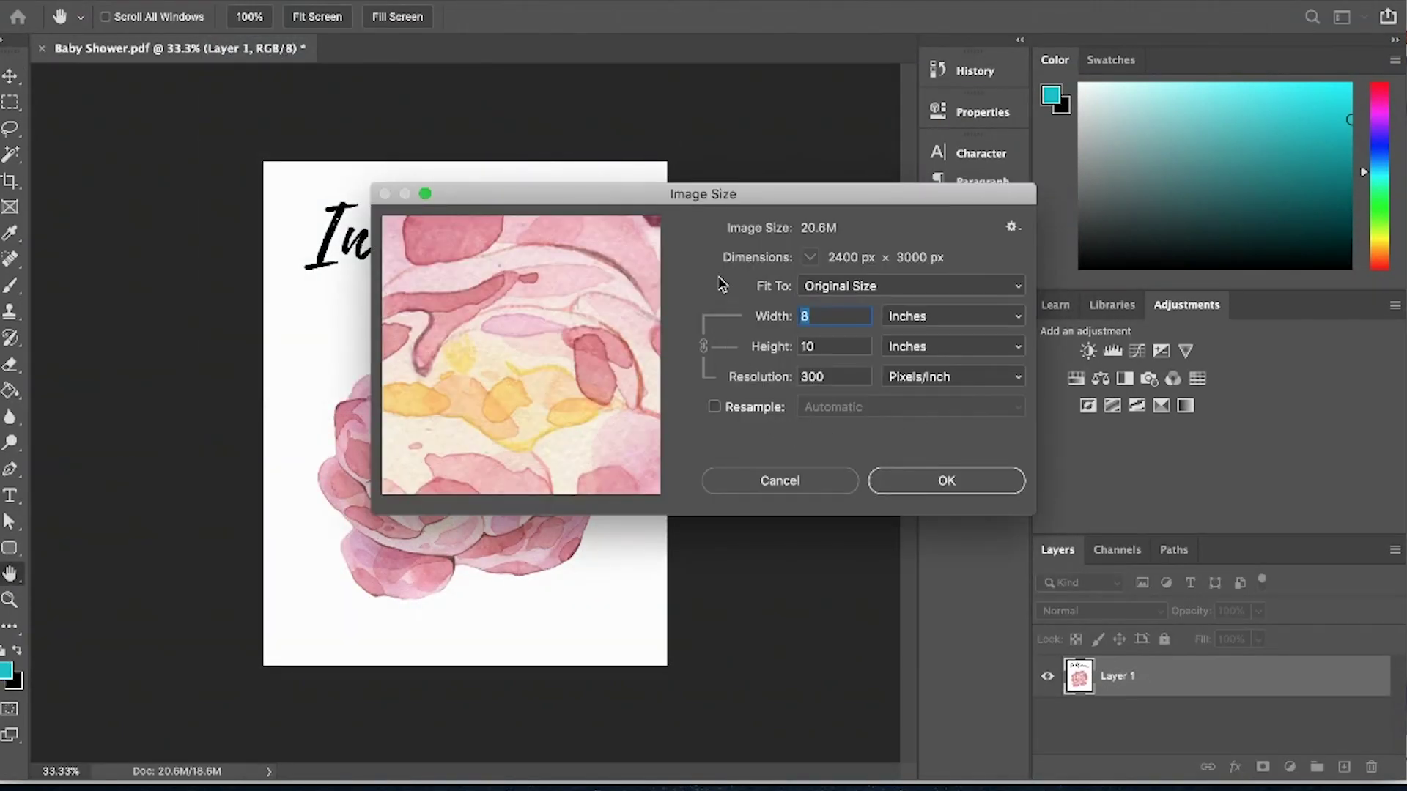
{"action": "left_click", "coordinate": [848, 376]}
{"action": "left_click", "coordinate": [779, 482]}
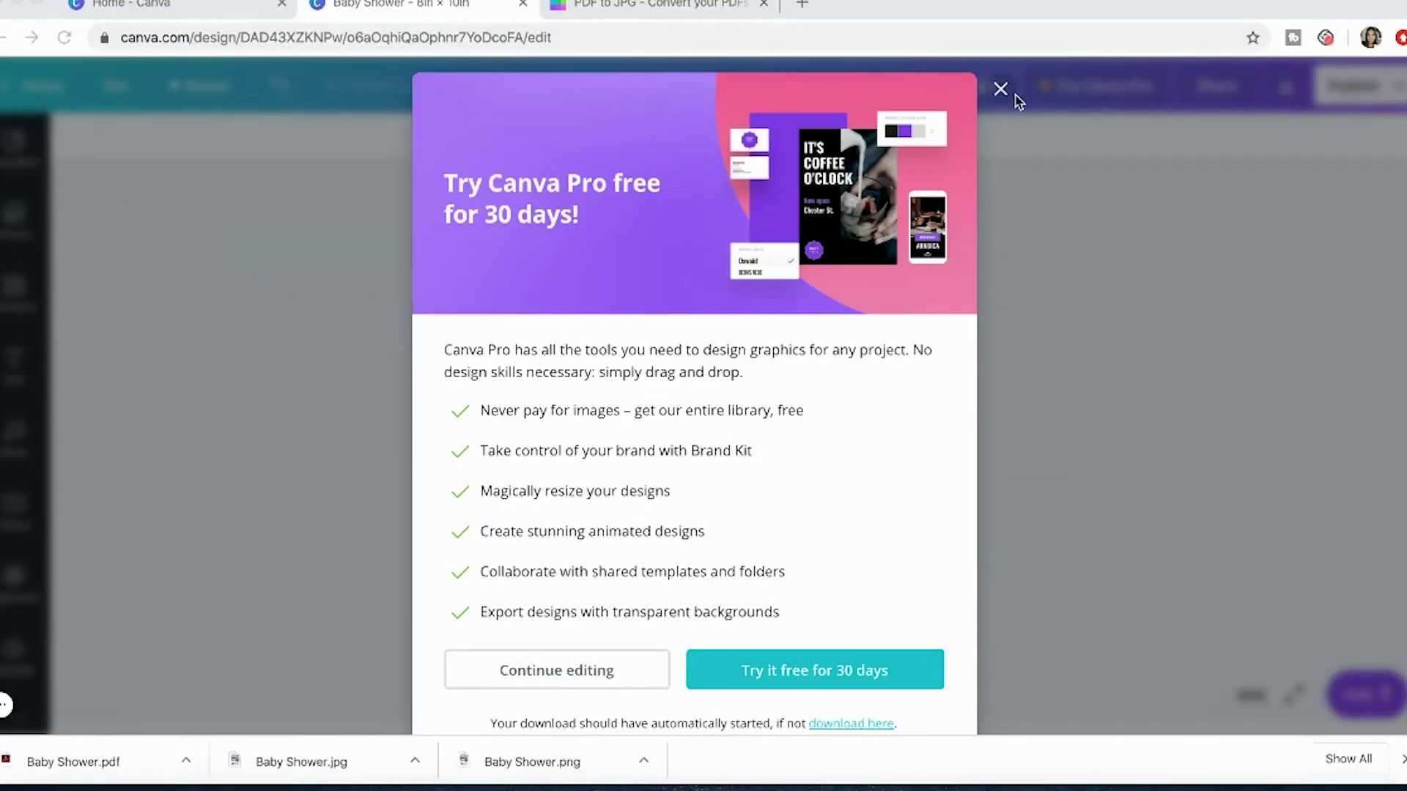
Dismiss the Canva Pro popup and download the design with PDF Print as the file type.
{"action": "left_click", "coordinate": [1001, 90]}
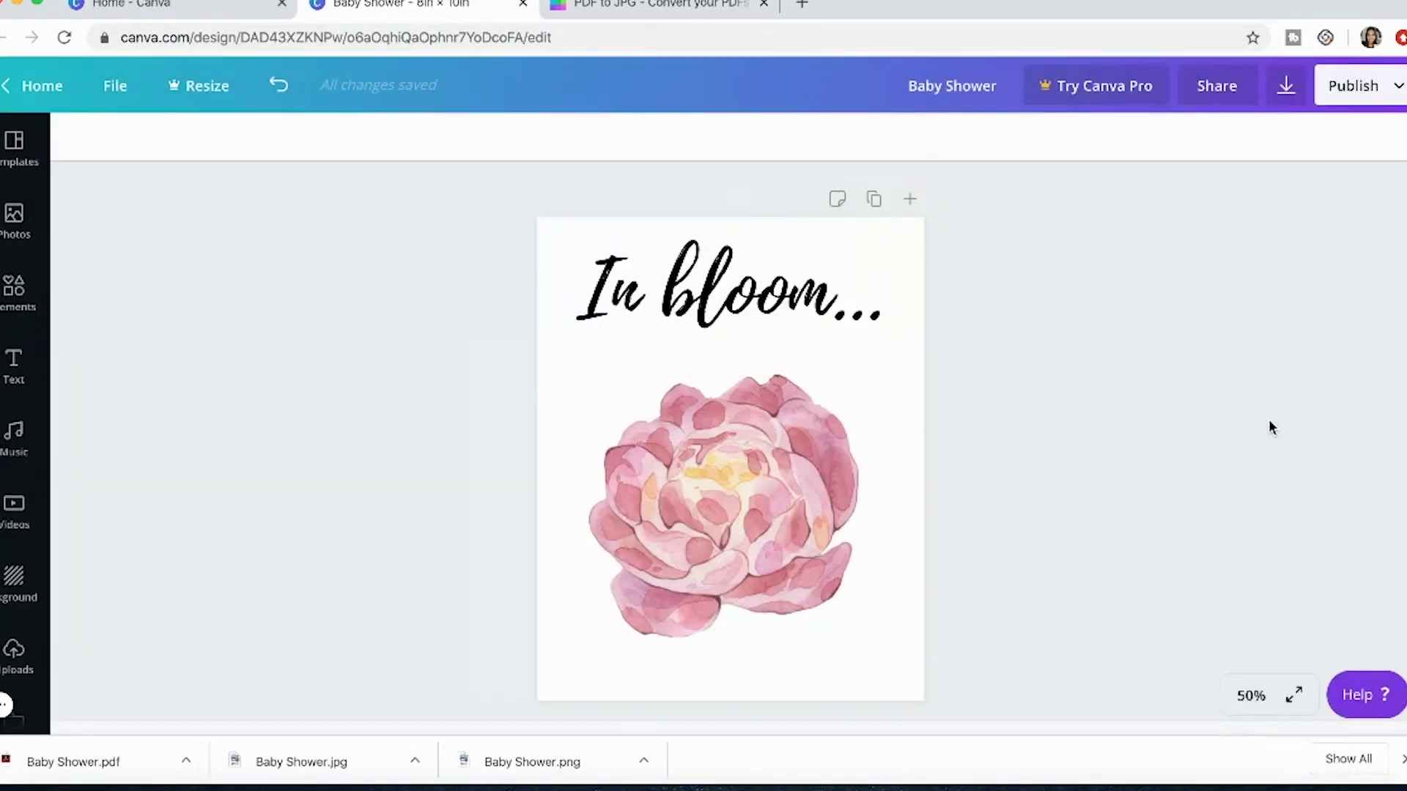
{"action": "left_click", "coordinate": [1285, 86]}
{"action": "left_click", "coordinate": [1249, 230]}
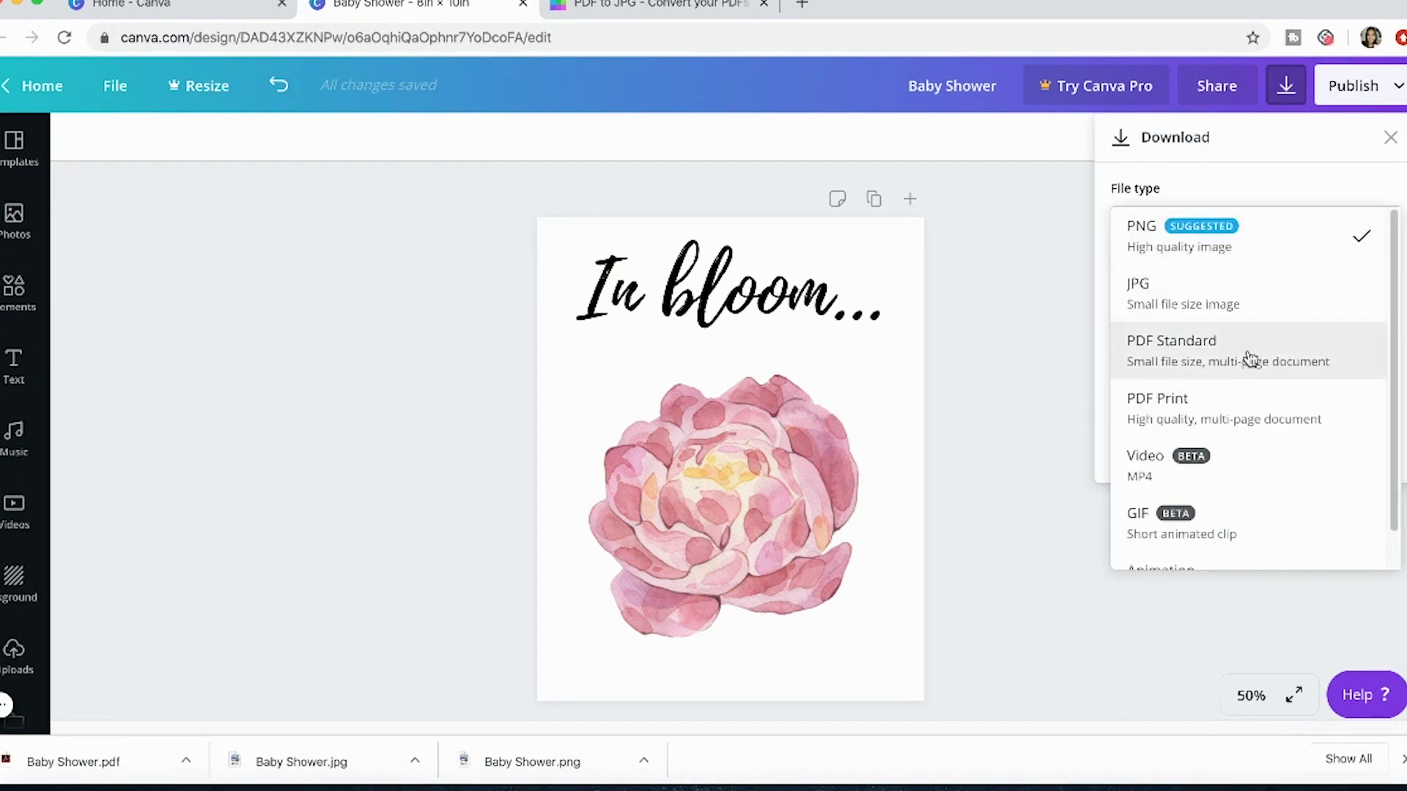
{"action": "left_click", "coordinate": [1265, 416]}
{"action": "left_click", "coordinate": [1209, 223]}
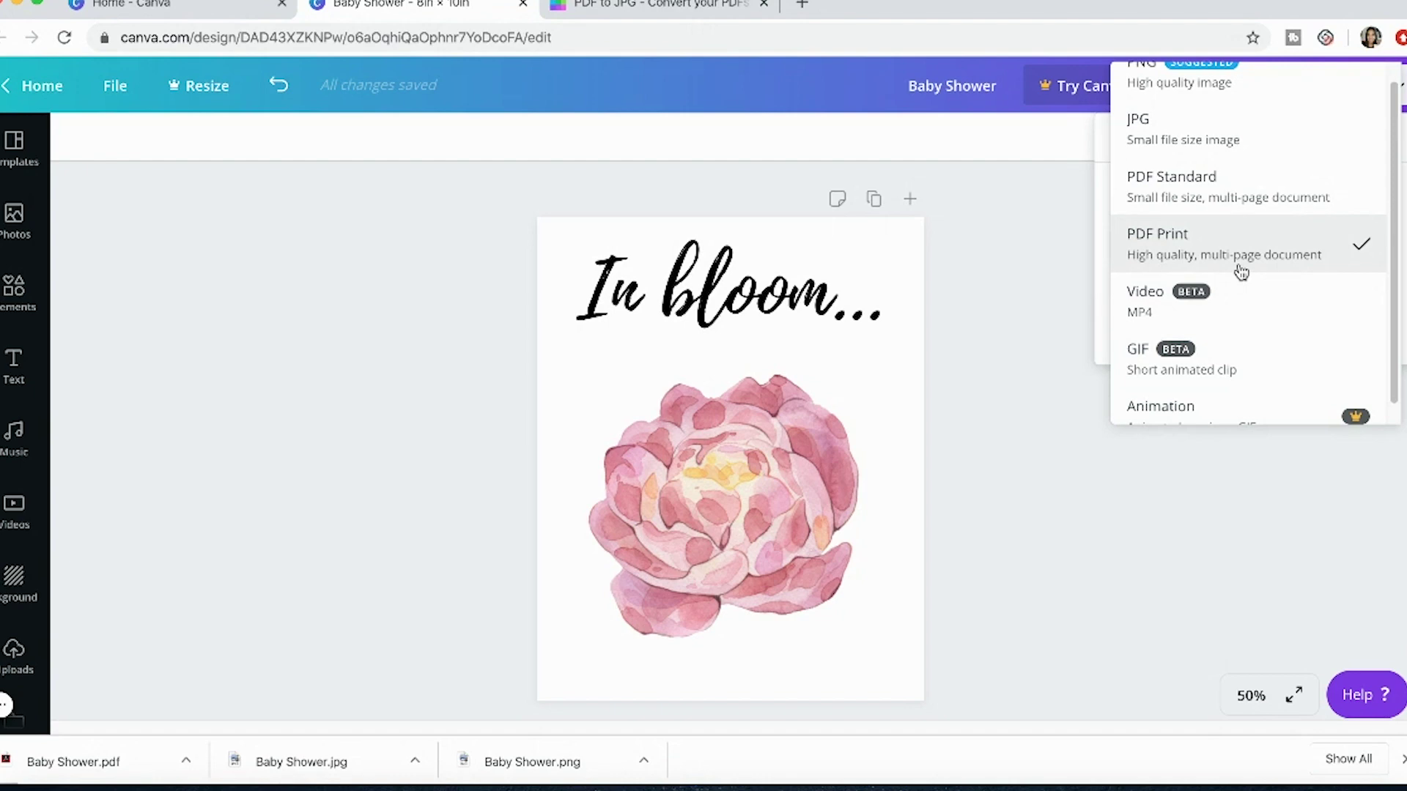
{"action": "left_click", "coordinate": [1240, 270]}
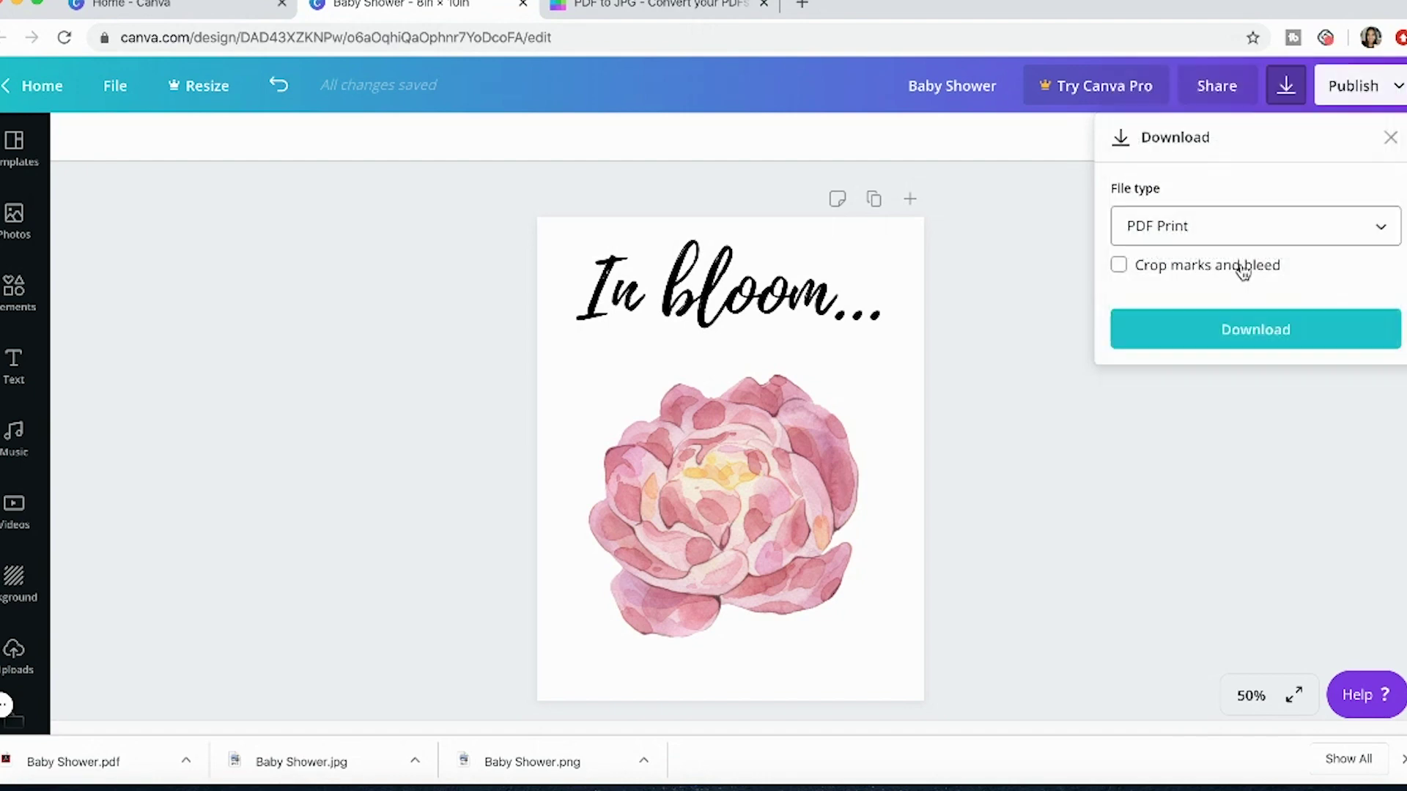
{"action": "left_click", "coordinate": [1212, 329]}
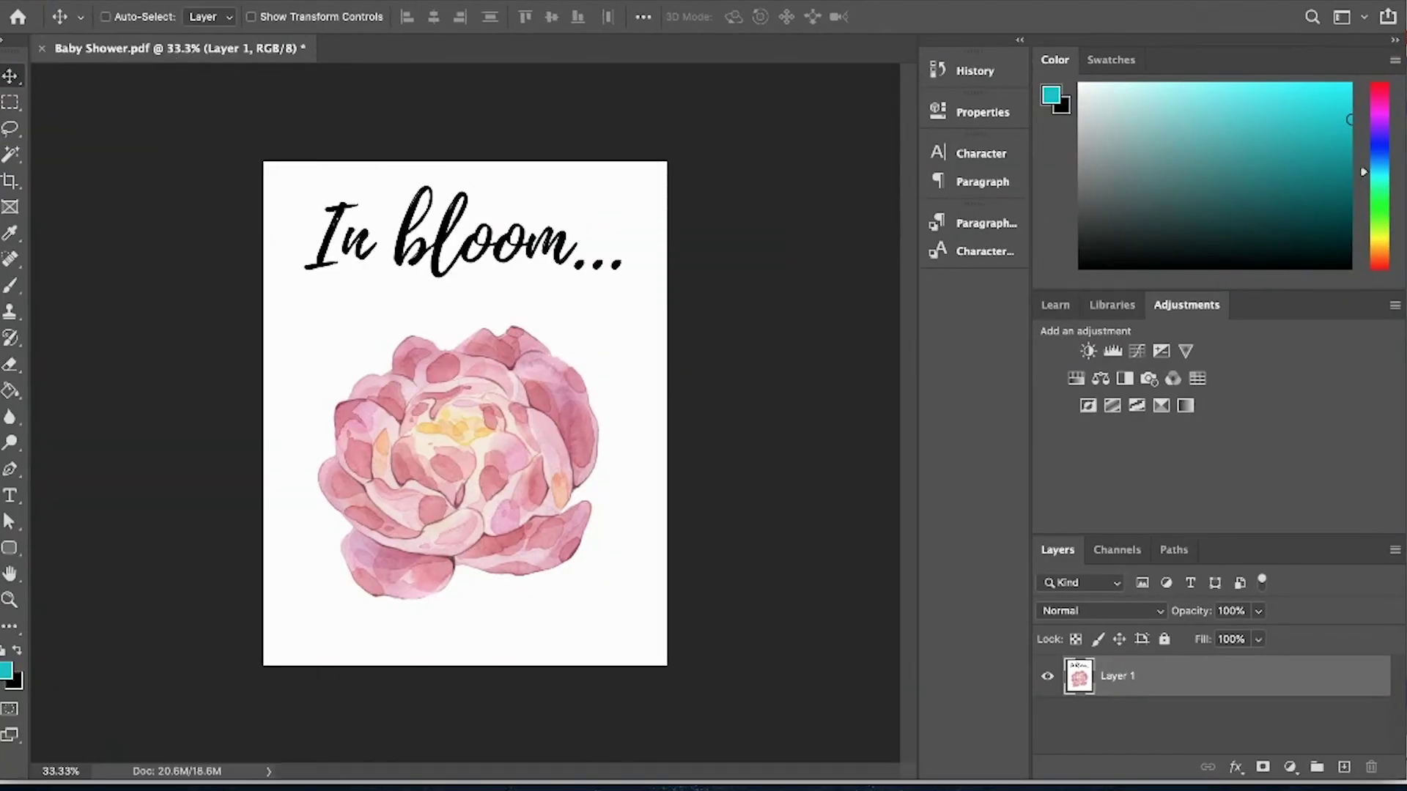
Select Baby Shower (1).pdf in Downloads through Photoshop's File > Open.
{"action": "left_click", "coordinate": [149, 3]}
{"action": "left_click", "coordinate": [149, 3]}
{"action": "left_click", "coordinate": [149, 3]}
{"action": "left_click", "coordinate": [540, 23]}
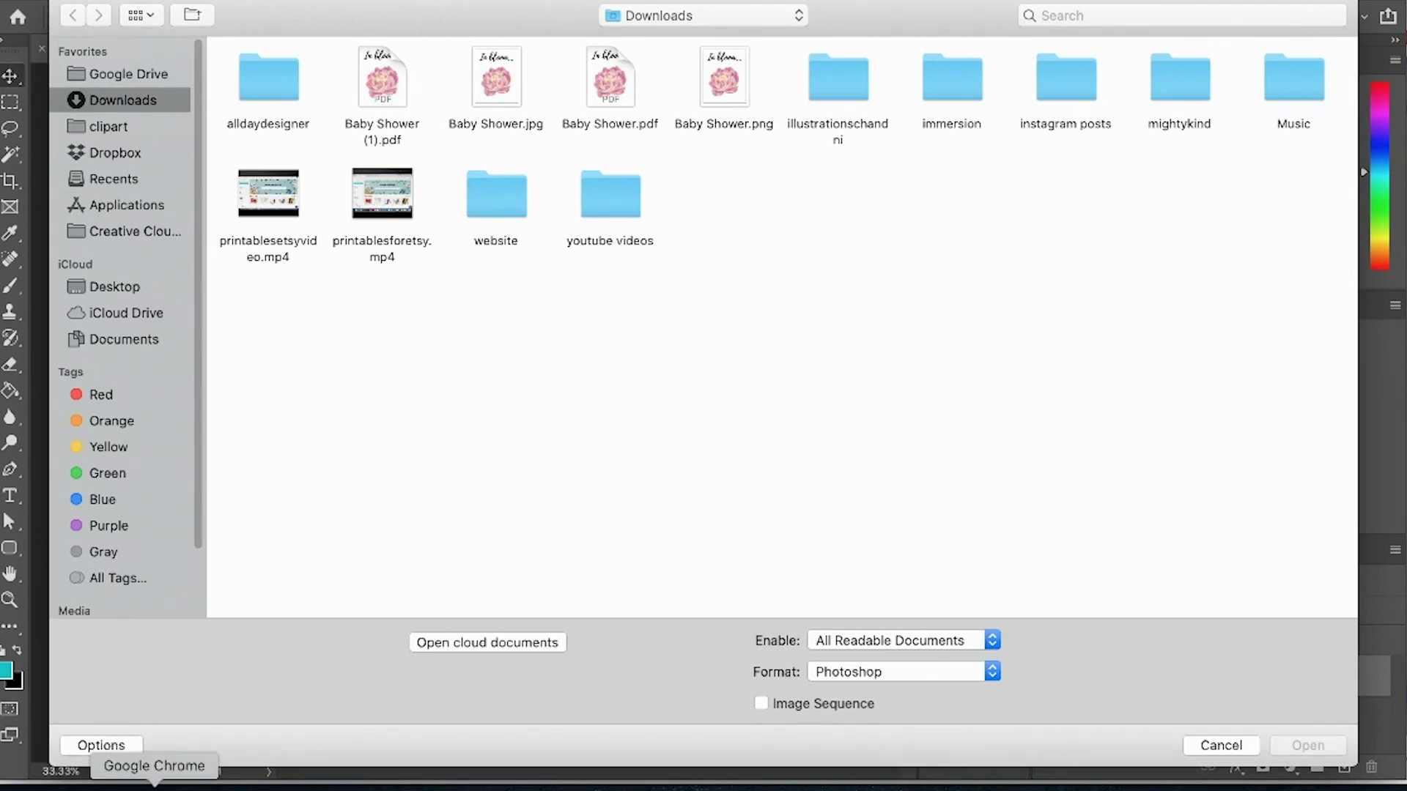
{"action": "left_click", "coordinate": [157, 780]}
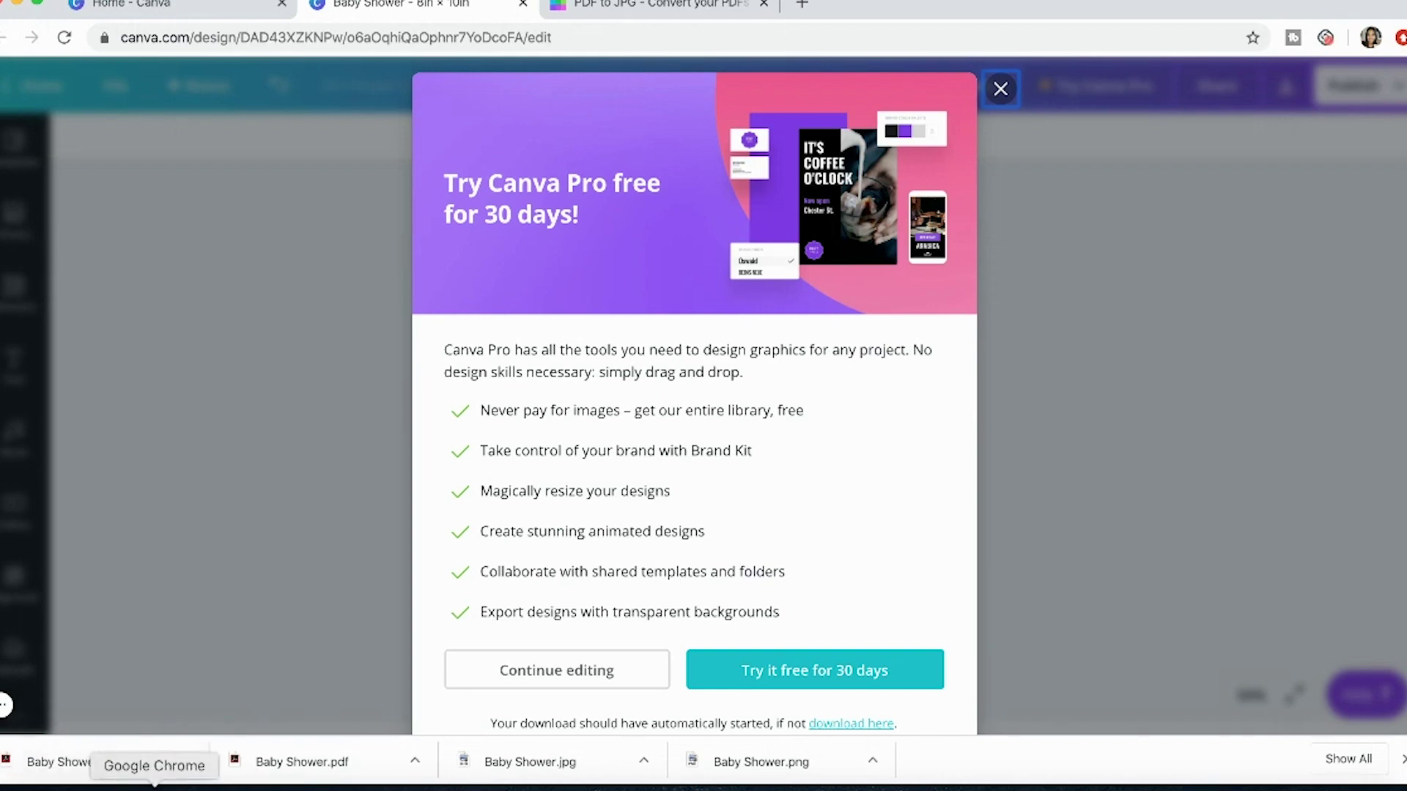
{"action": "left_click", "coordinate": [207, 783]}
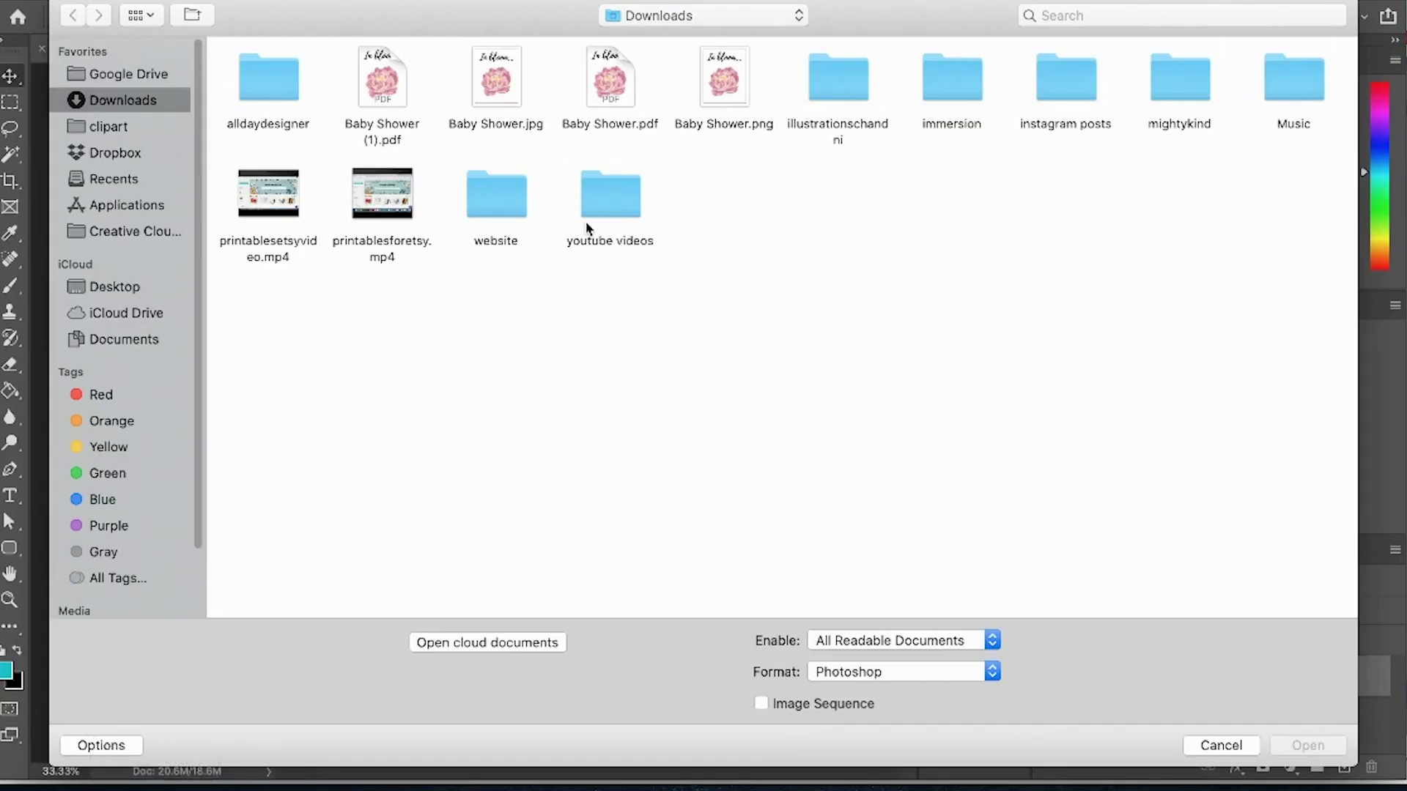
{"action": "left_click", "coordinate": [410, 99]}
{"action": "left_click", "coordinate": [1303, 754]}
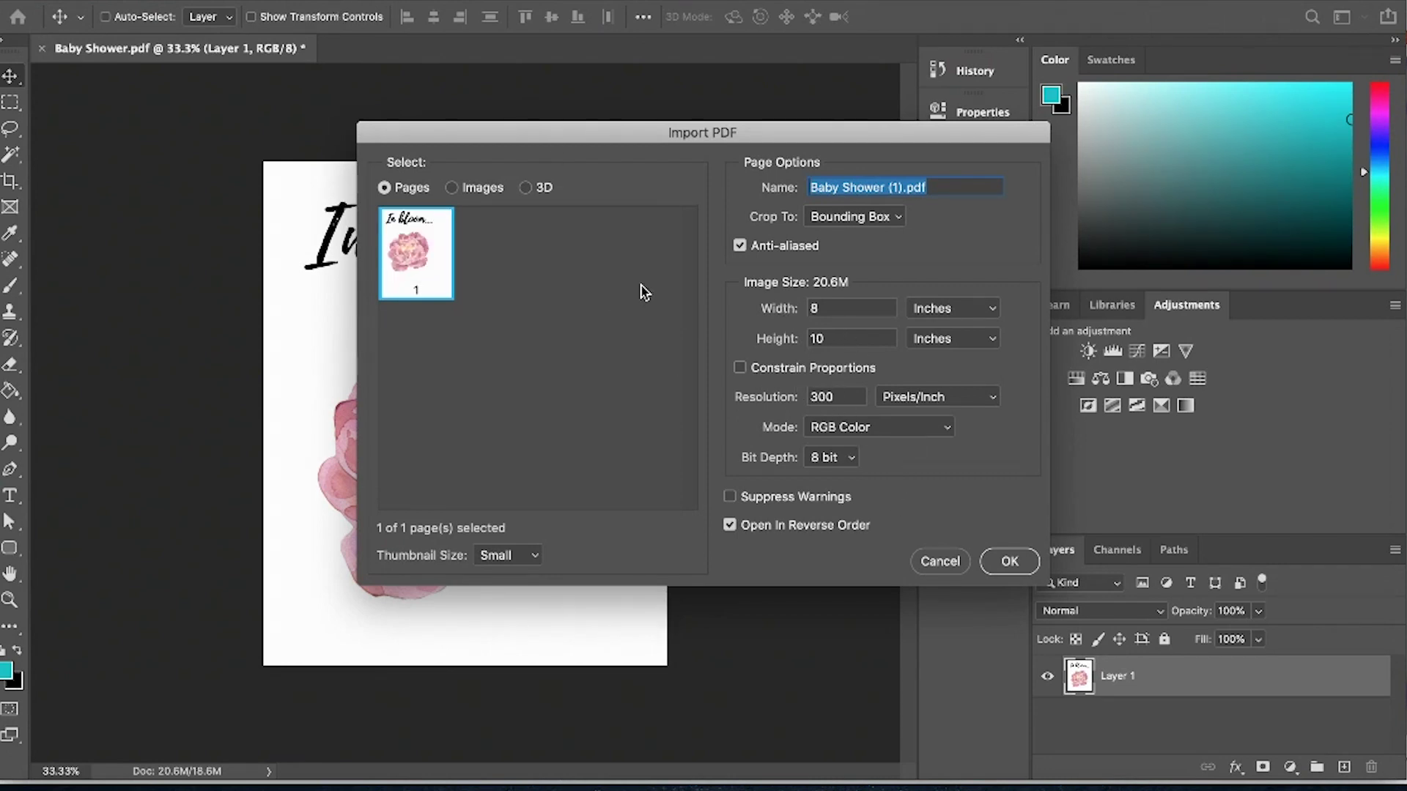
Import the PDF at 8 x 10 in with resolution 300 Pixels/Inch as a new document.
{"action": "double_click", "coordinate": [831, 396]}
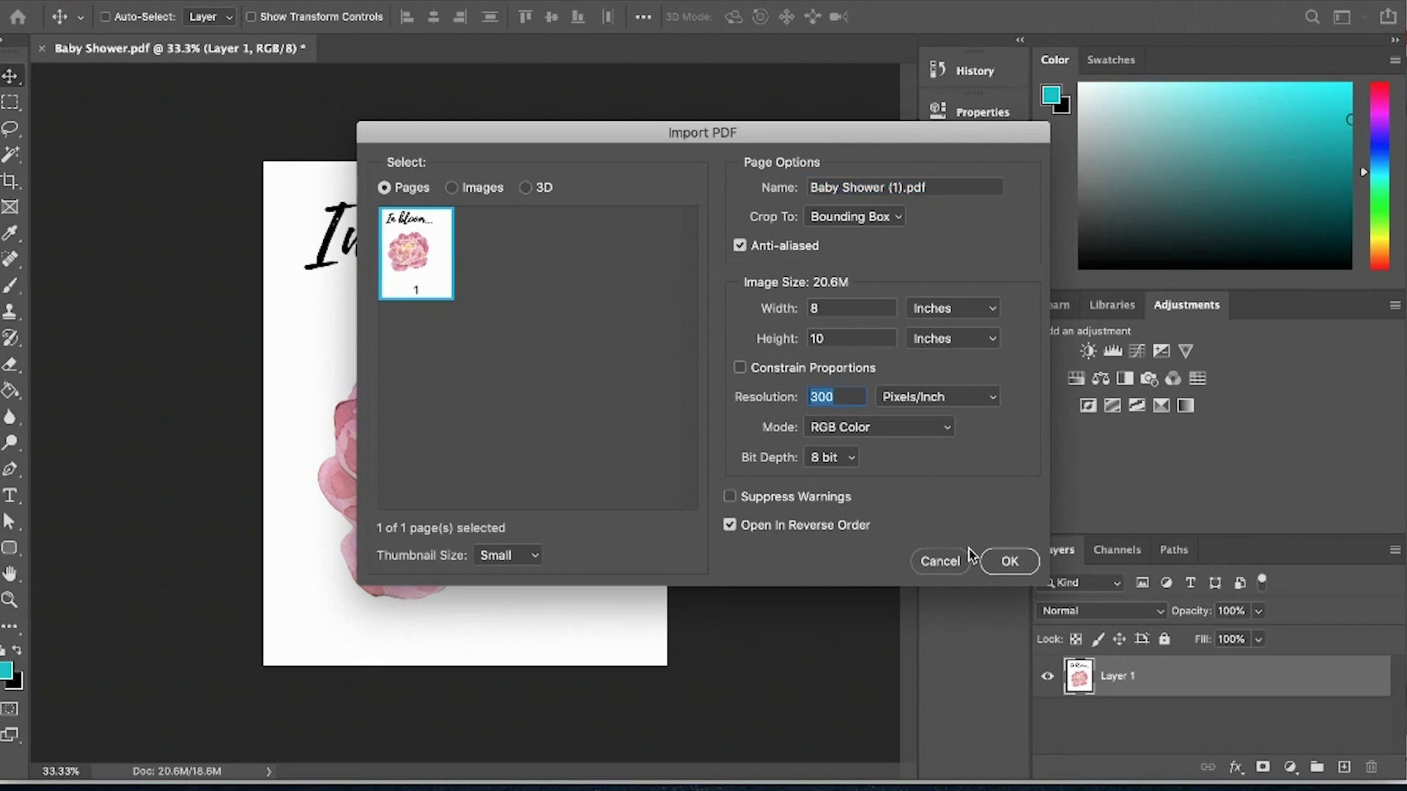
{"action": "left_click", "coordinate": [912, 399]}
{"action": "left_click", "coordinate": [904, 397]}
{"action": "left_click", "coordinate": [903, 405]}
{"action": "left_click", "coordinate": [912, 397]}
{"action": "left_click", "coordinate": [1009, 561]}
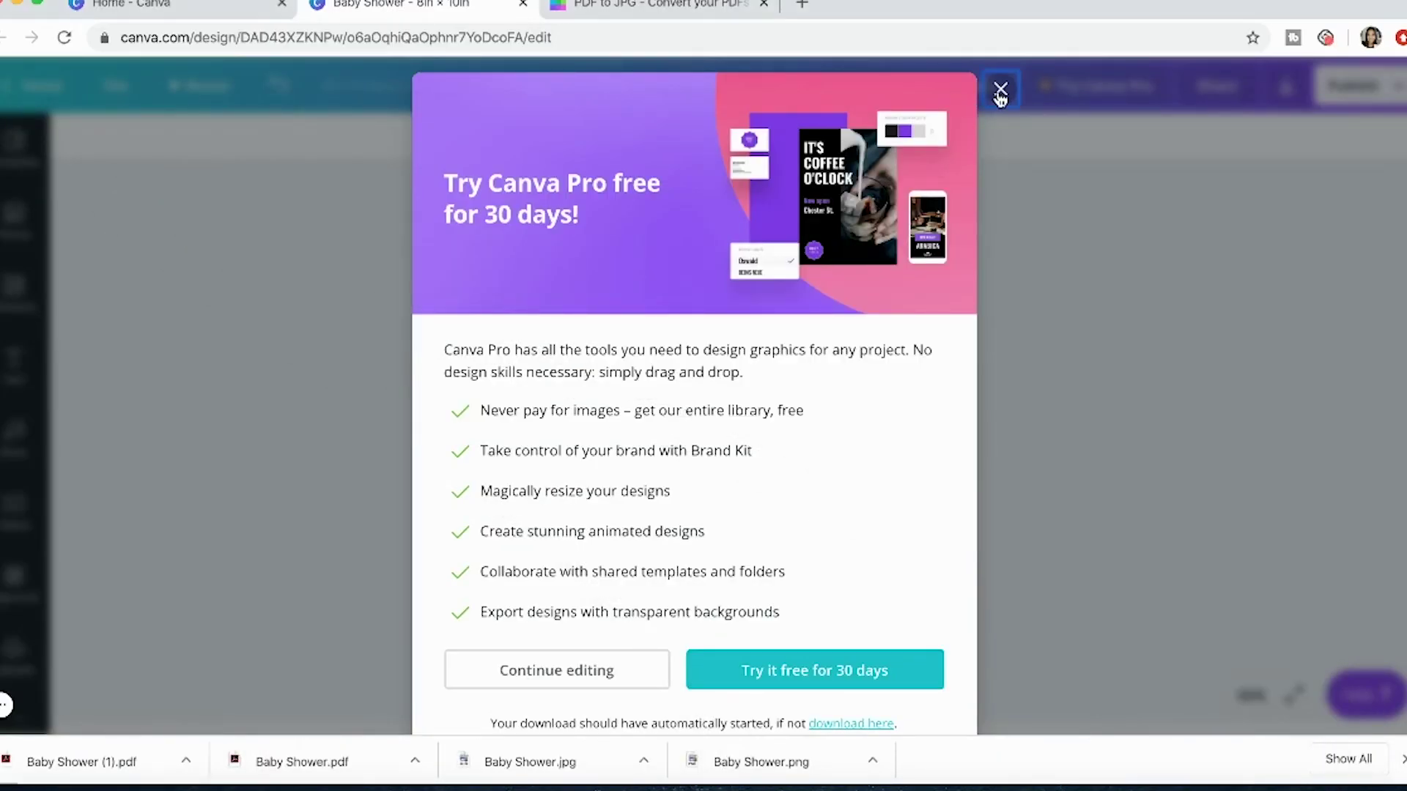
Dismiss the Canva Pro popup and review the Download file types, keeping PNG selected.
{"action": "left_click", "coordinate": [999, 88]}
{"action": "left_click", "coordinate": [1286, 86]}
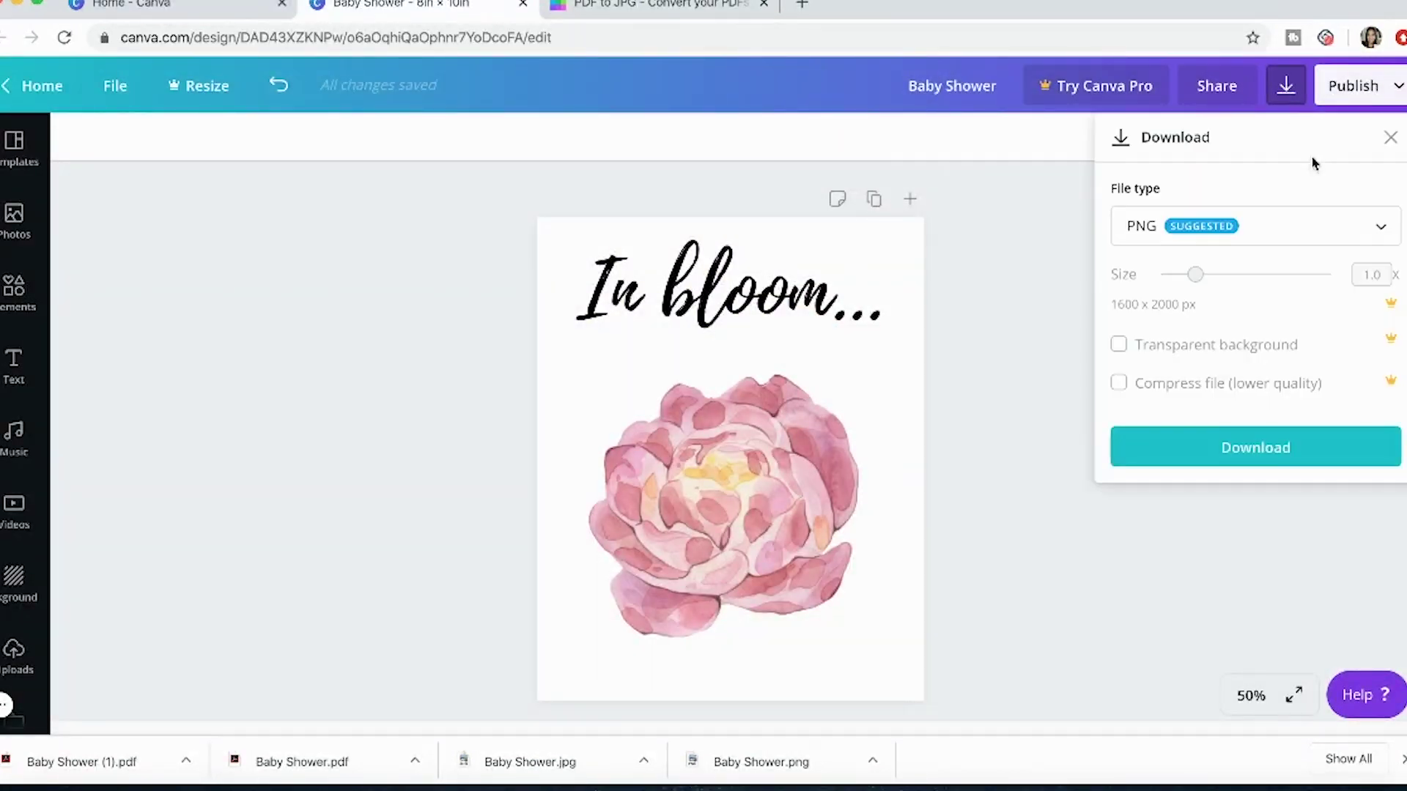
{"action": "left_click", "coordinate": [1344, 233]}
{"action": "scroll", "coordinate": [1392, 320], "scroll_direction": "down", "scroll_amount": 1}
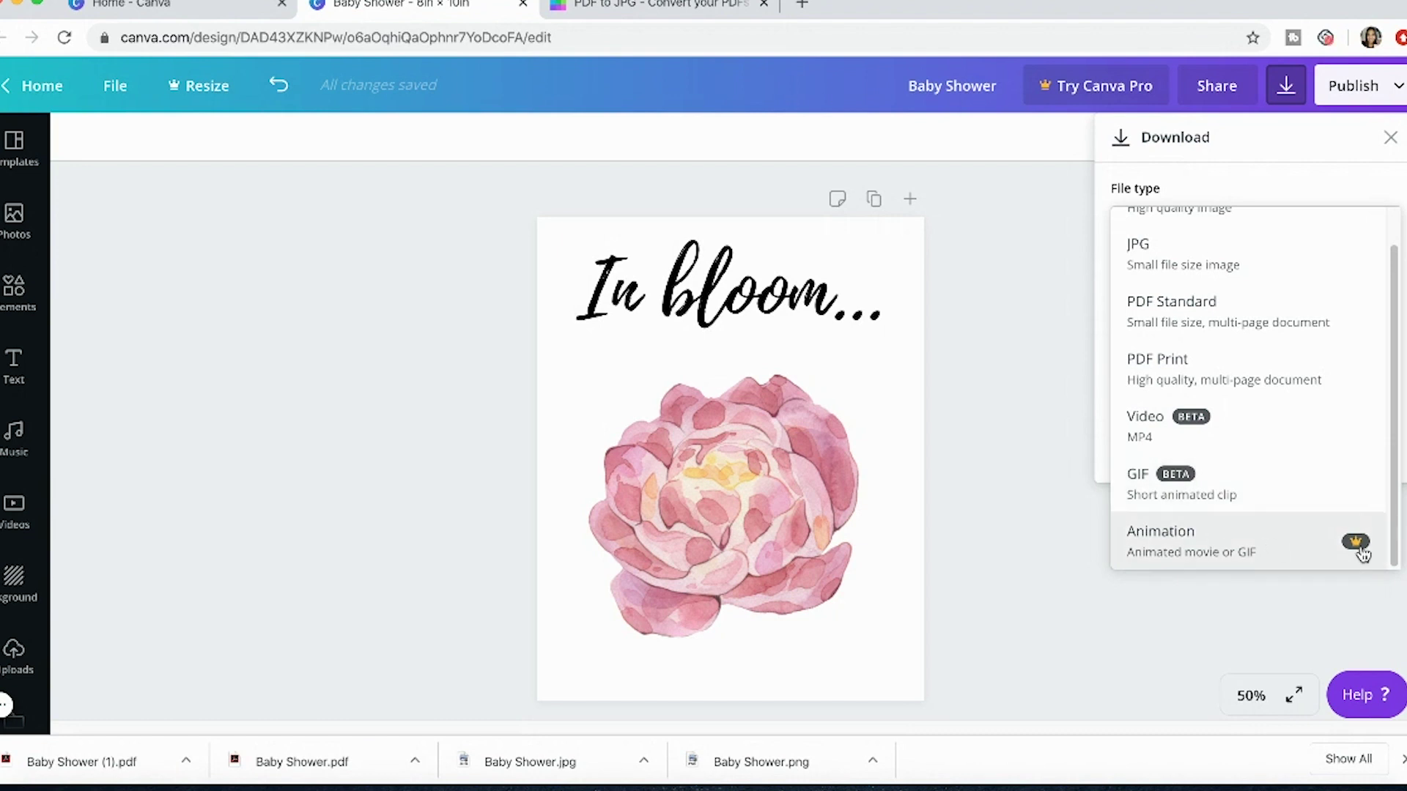
{"action": "left_click", "coordinate": [1185, 622]}
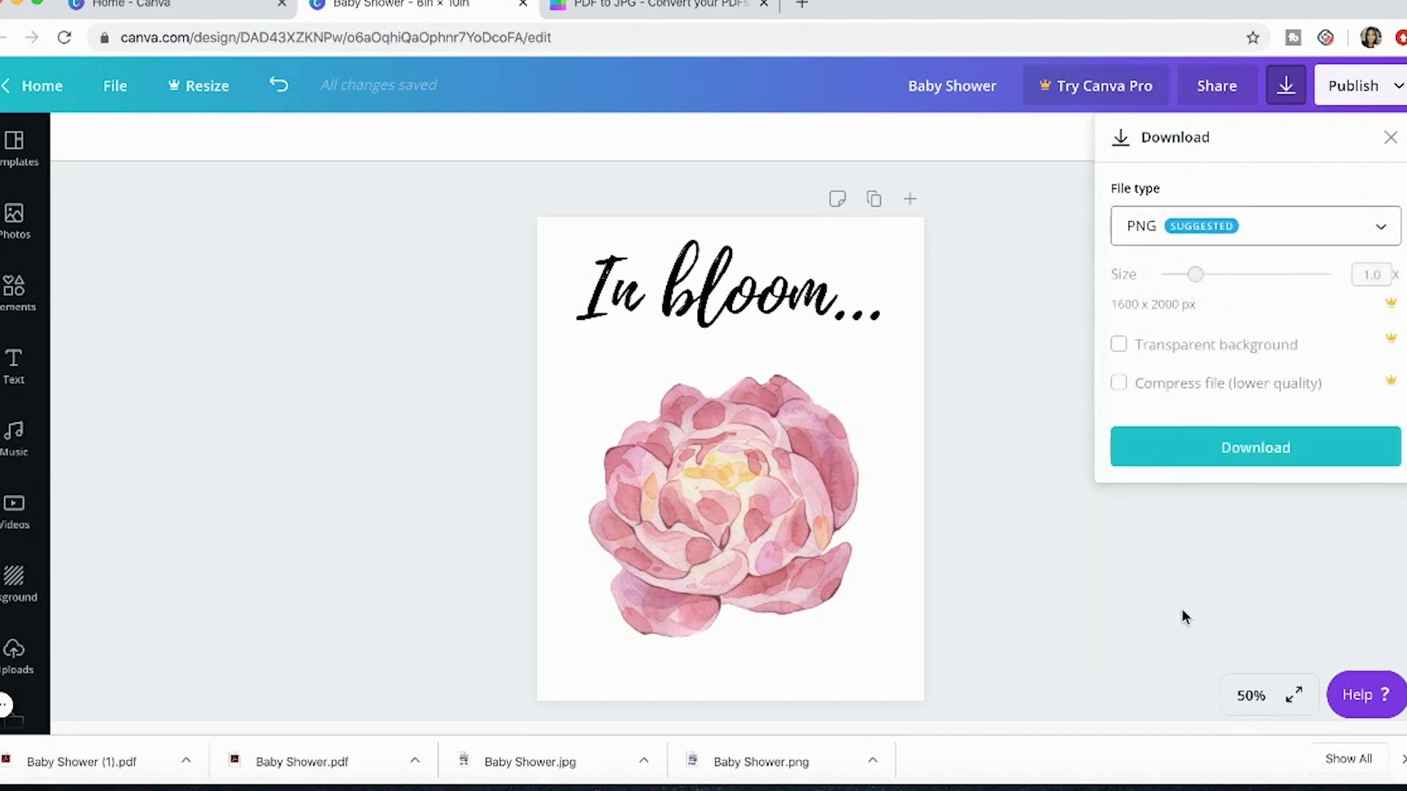
{"action": "left_click", "coordinate": [1273, 99]}
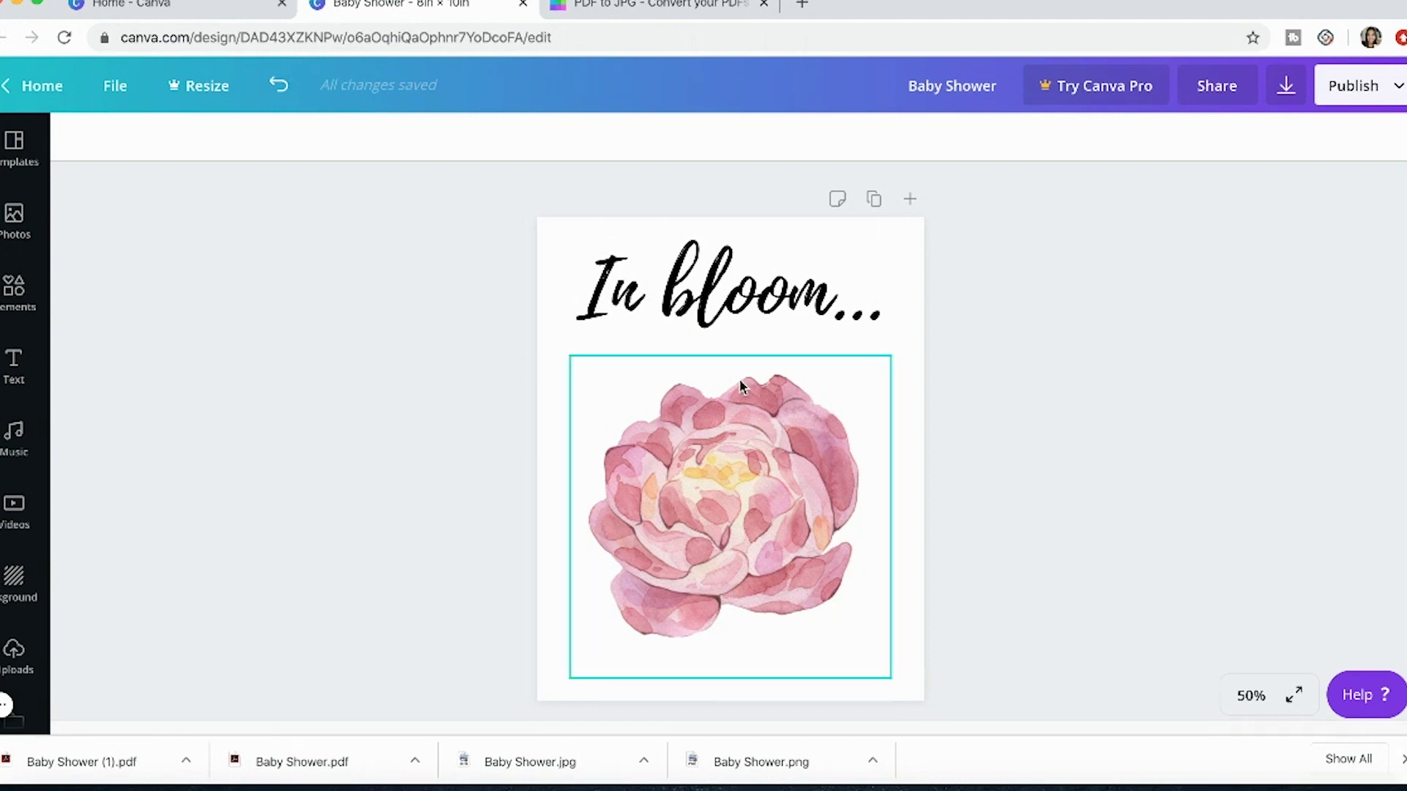
{"action": "left_click", "coordinate": [1286, 86]}
{"action": "left_click", "coordinate": [1253, 233]}
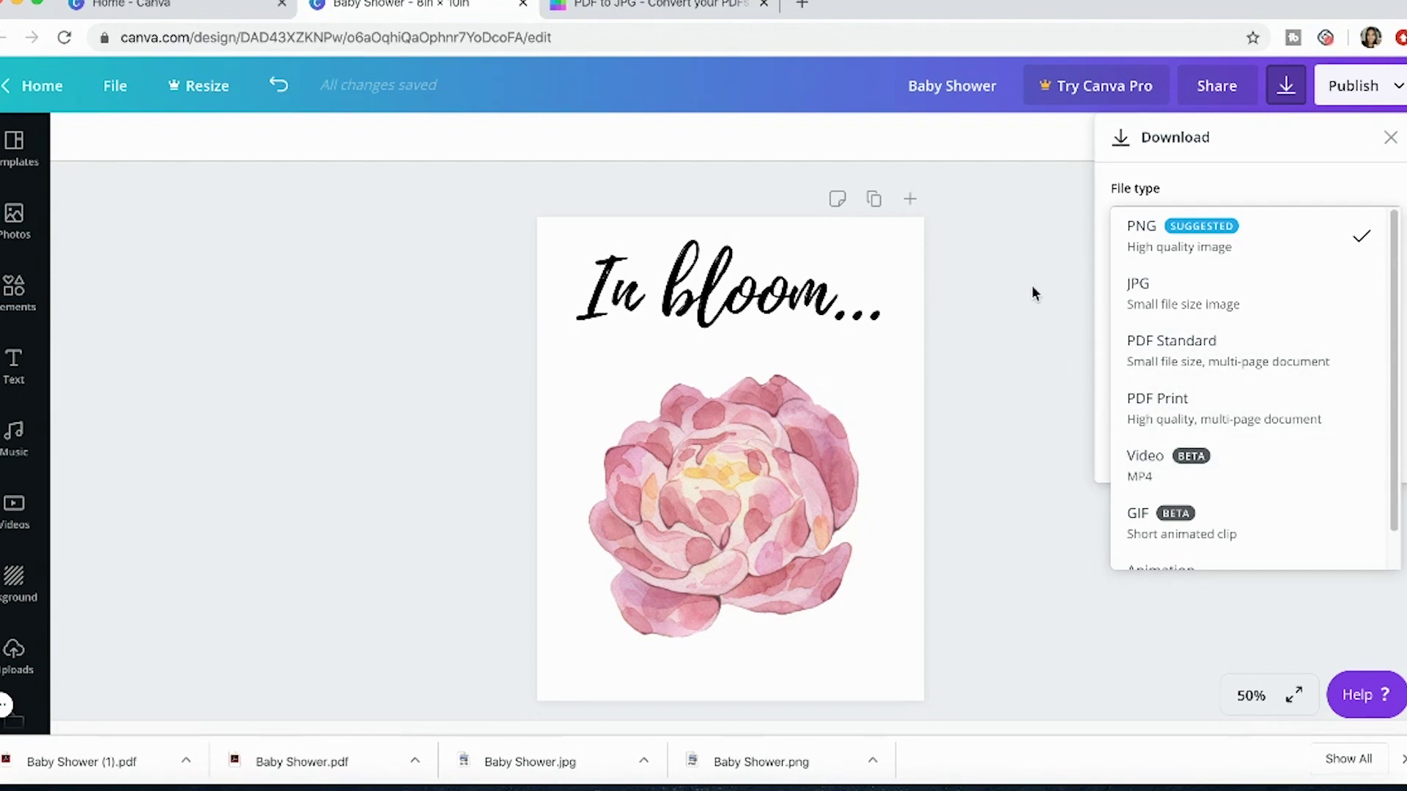
{"action": "left_click", "coordinate": [1394, 147]}
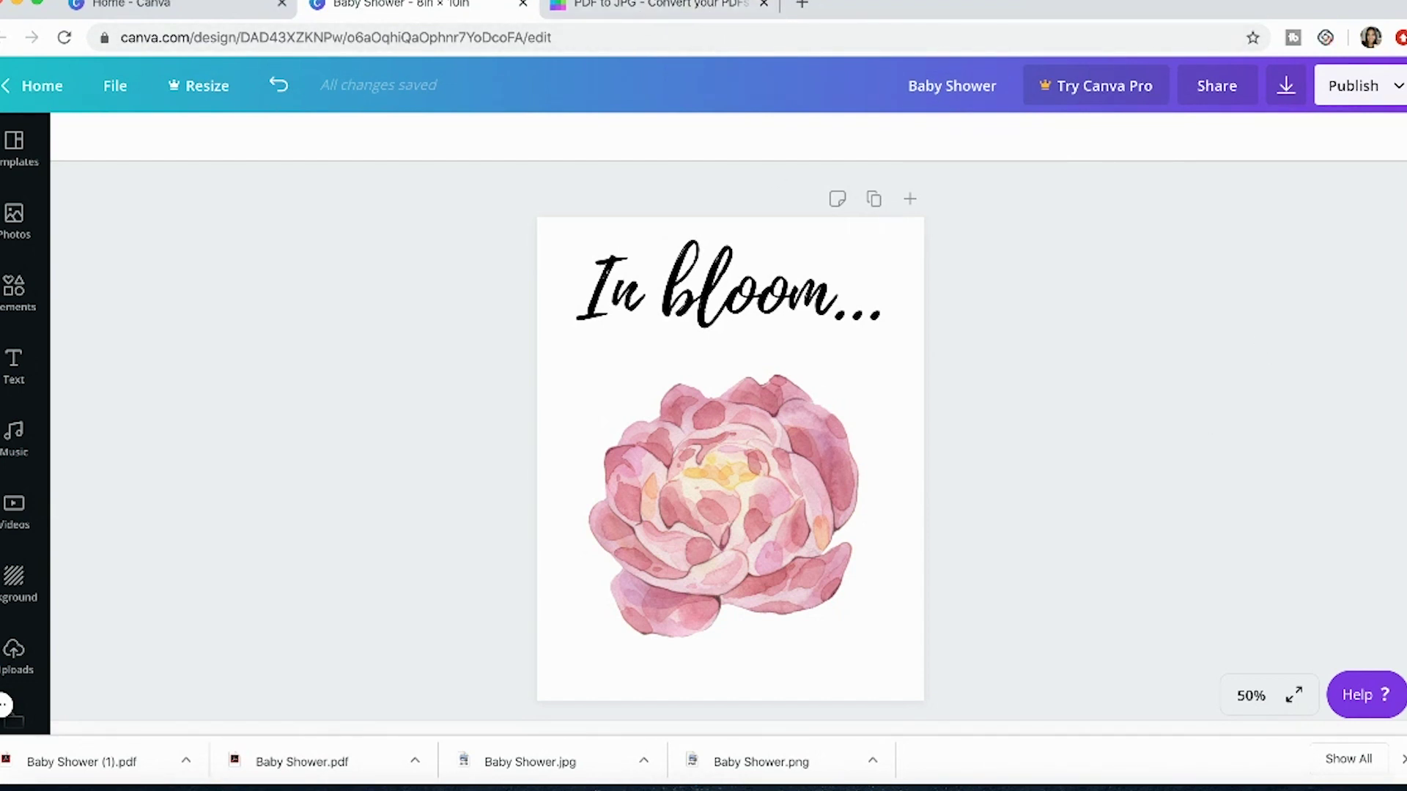
Upload Baby Shower.pdf from Downloads to Smallpdf's PDF to JPG converter.
{"action": "left_click", "coordinate": [592, 10]}
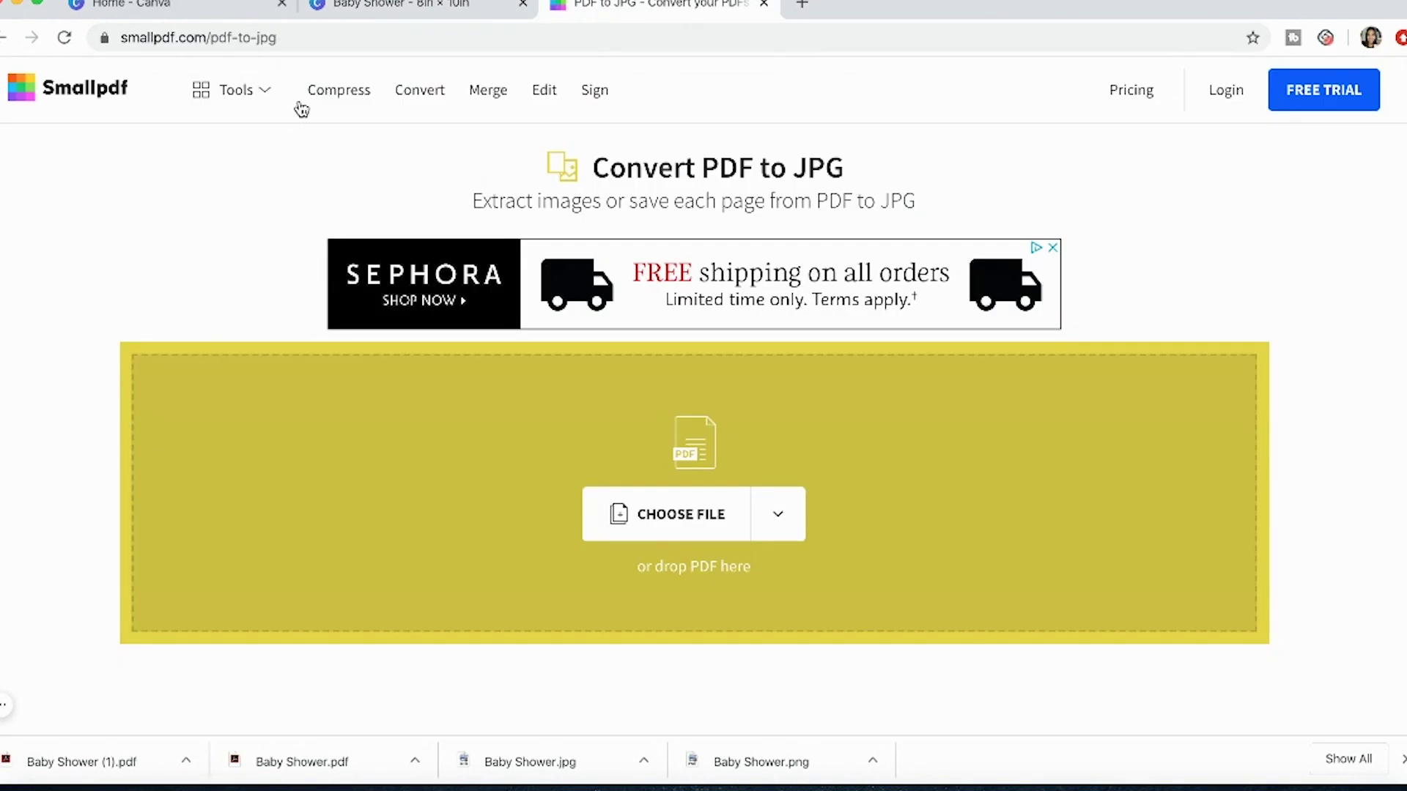
{"action": "left_click", "coordinate": [680, 517]}
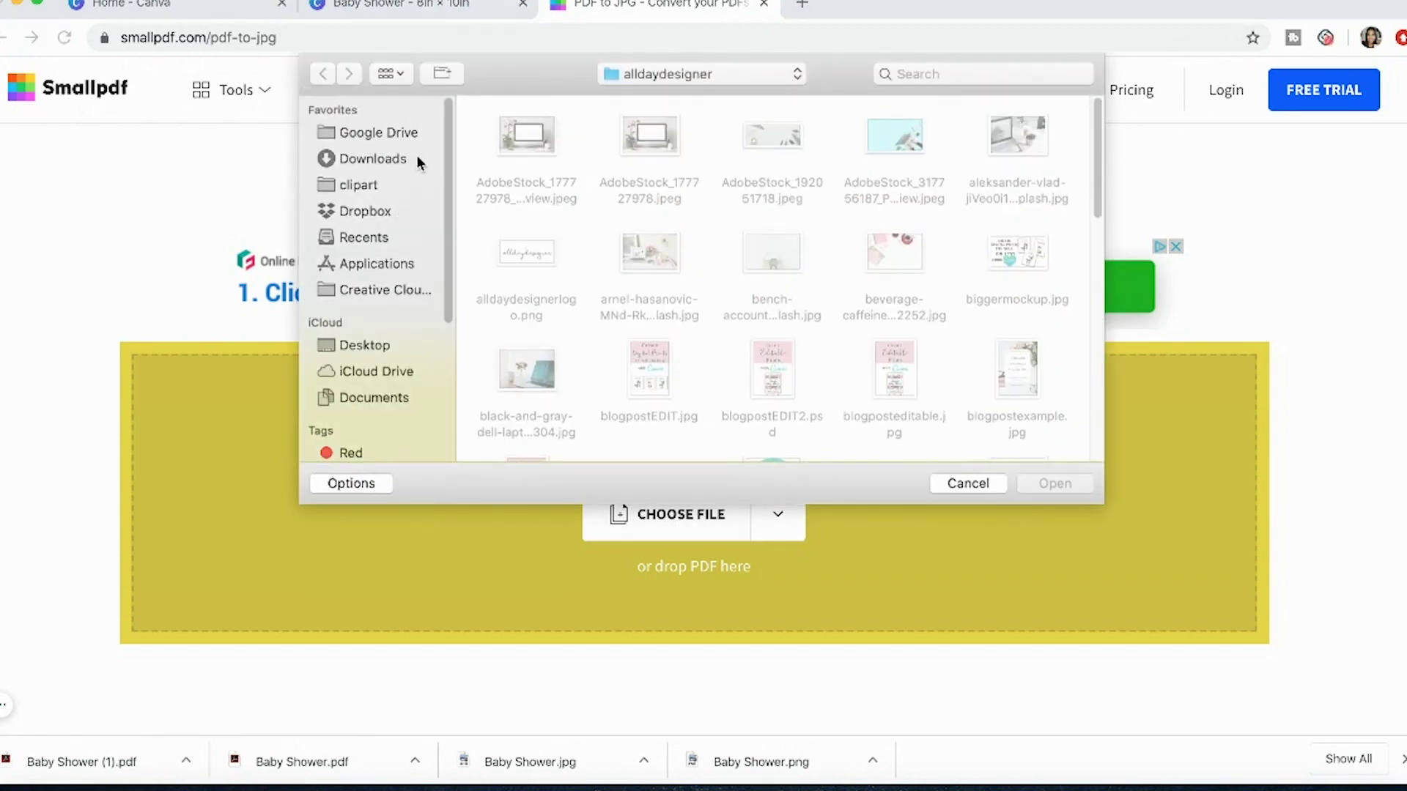
{"action": "left_click", "coordinate": [373, 159]}
{"action": "left_click", "coordinate": [904, 181]}
{"action": "left_click", "coordinate": [1069, 488]}
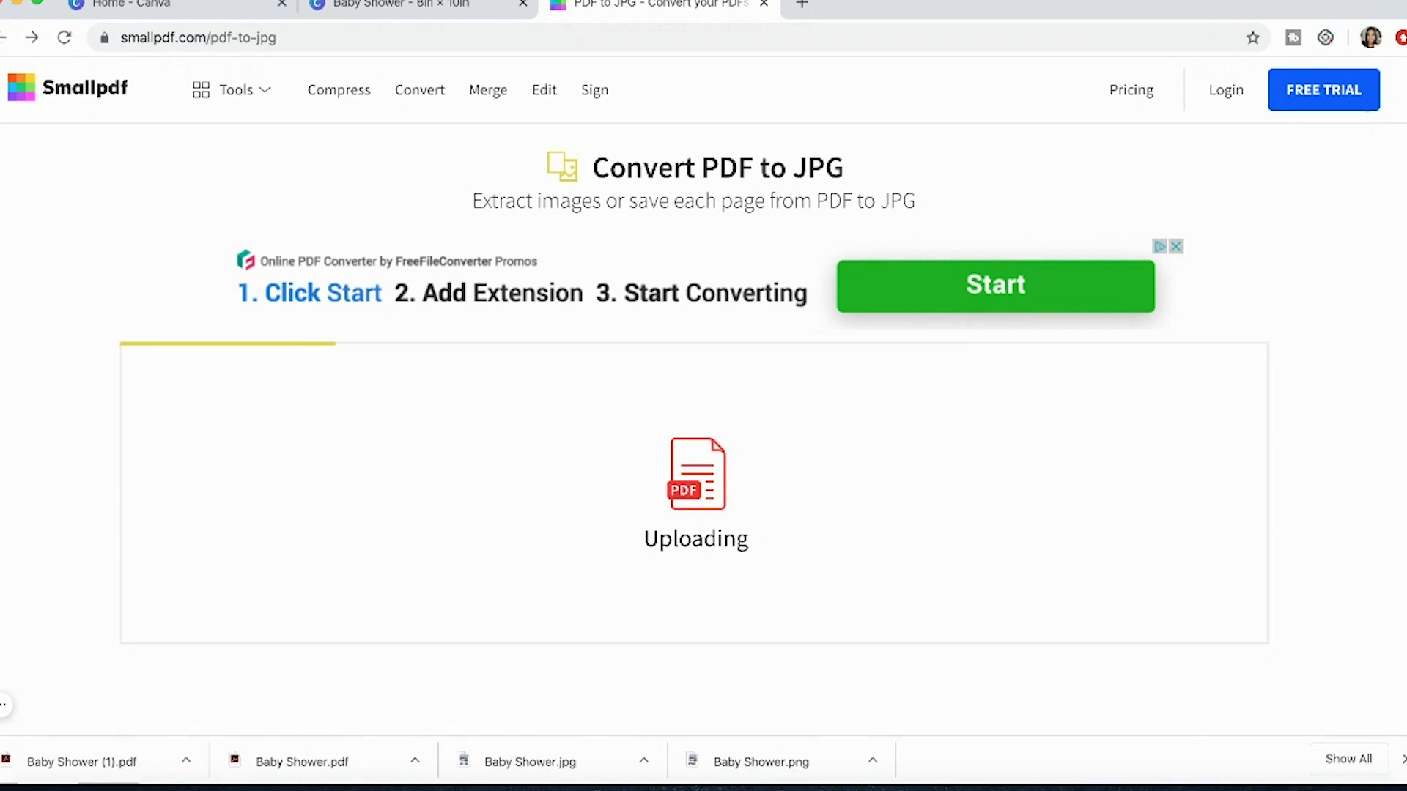
Convert entire pages to JPG and download Baby Shower-images.zip.
{"action": "scroll", "coordinate": [703, 418], "scroll_direction": "down", "scroll_amount": 1}
{"action": "scroll", "coordinate": [704, 418], "scroll_direction": "up", "scroll_amount": 1}
{"action": "scroll", "coordinate": [781, 321], "scroll_direction": "down", "scroll_amount": 2}
{"action": "scroll", "coordinate": [781, 321], "scroll_direction": "up", "scroll_amount": 1}
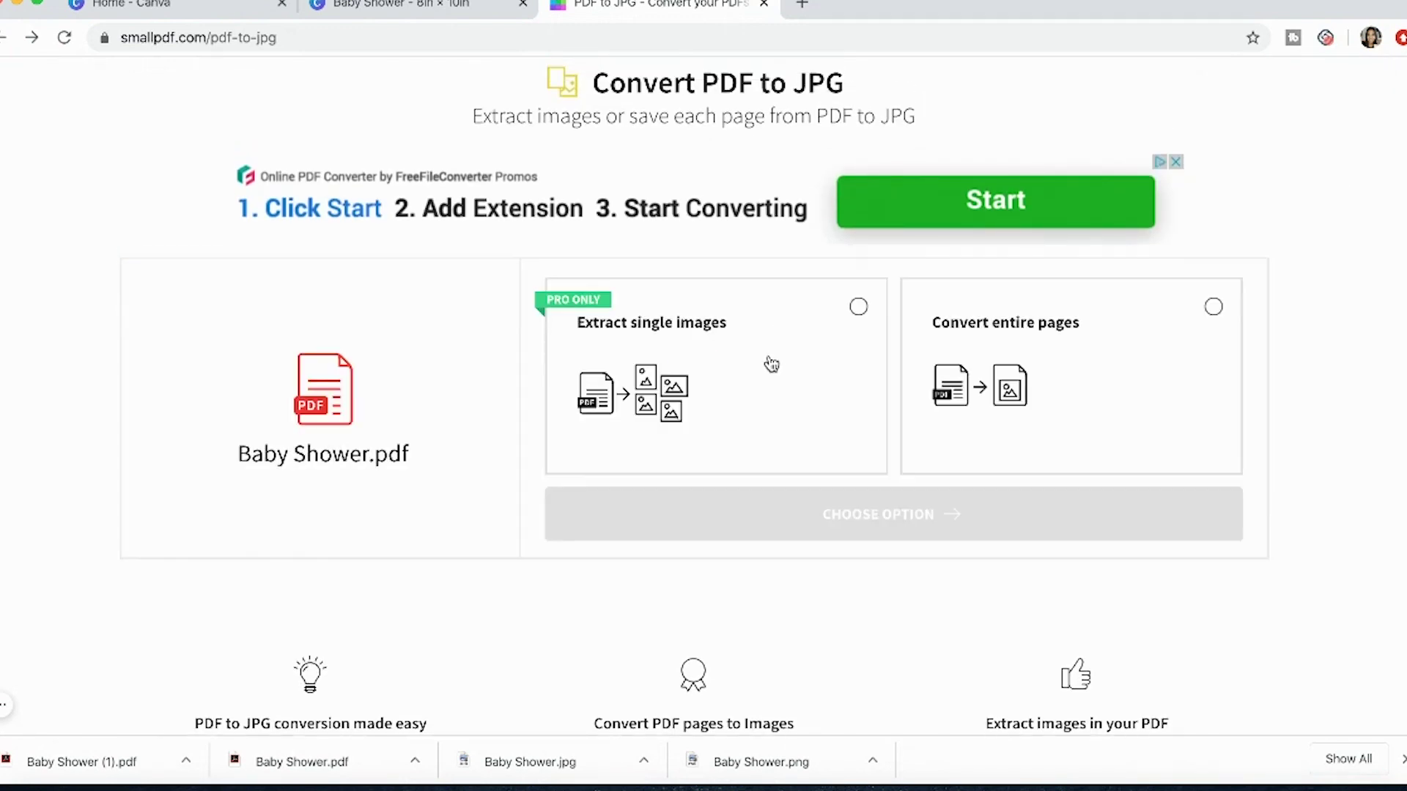
{"action": "left_click", "coordinate": [1214, 309]}
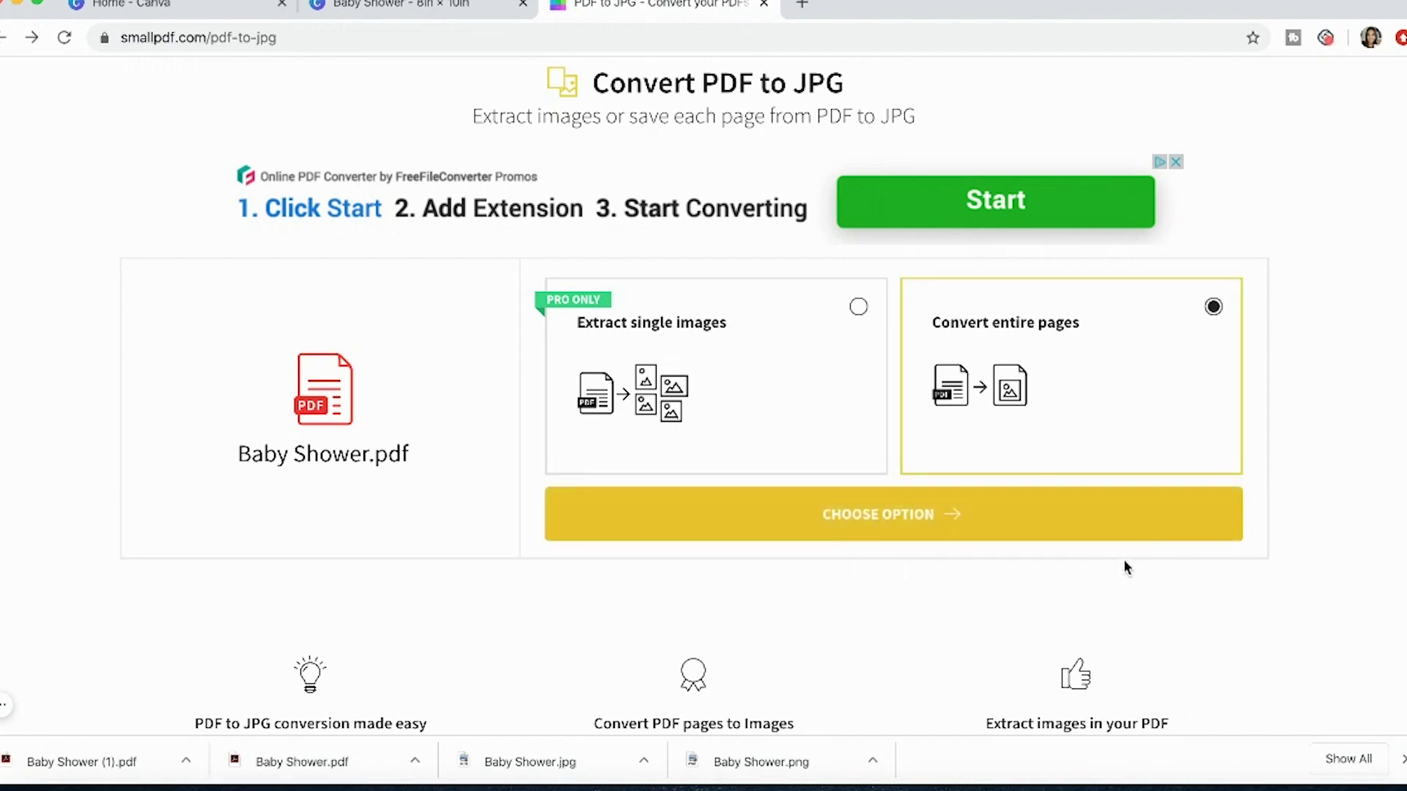
{"action": "left_click", "coordinate": [975, 533]}
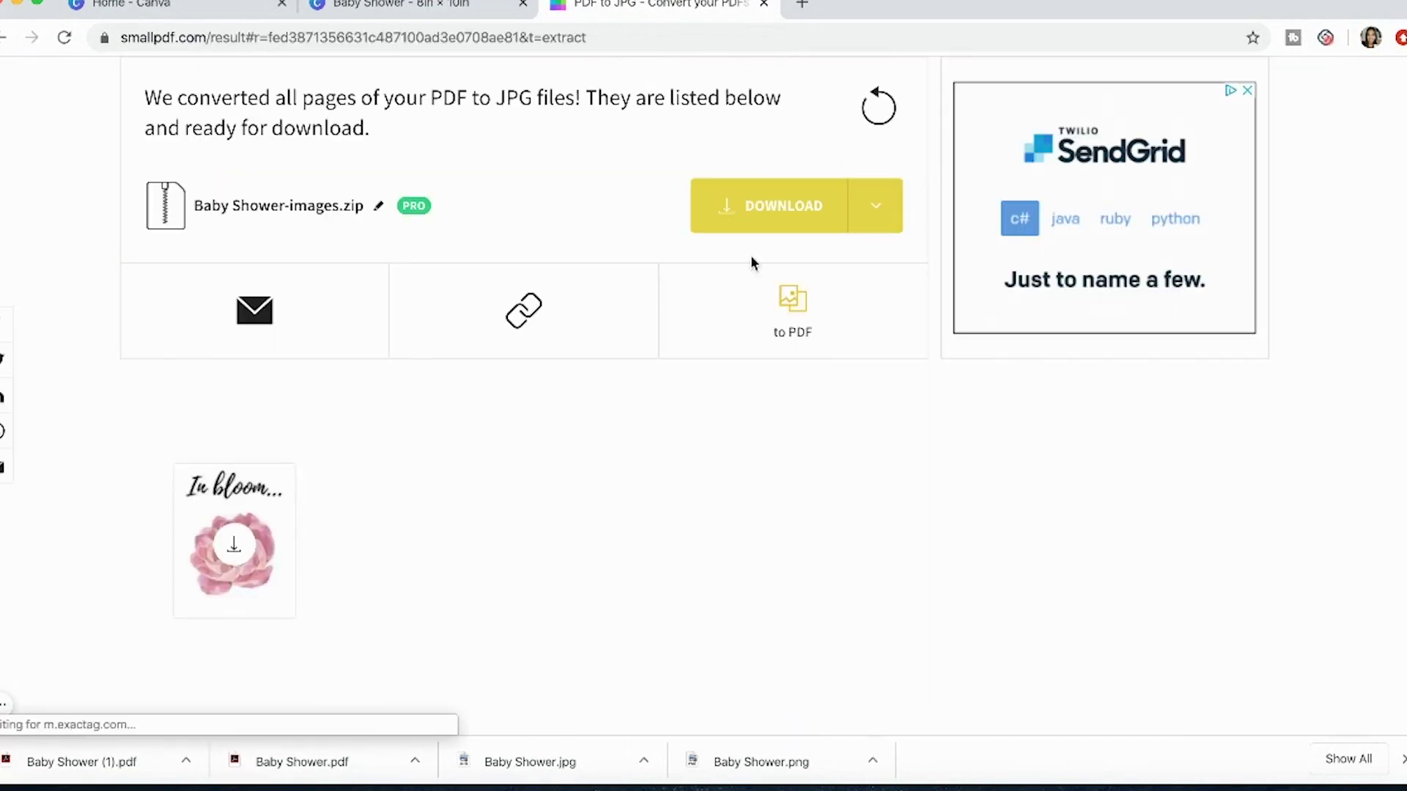
{"action": "left_click", "coordinate": [754, 225]}
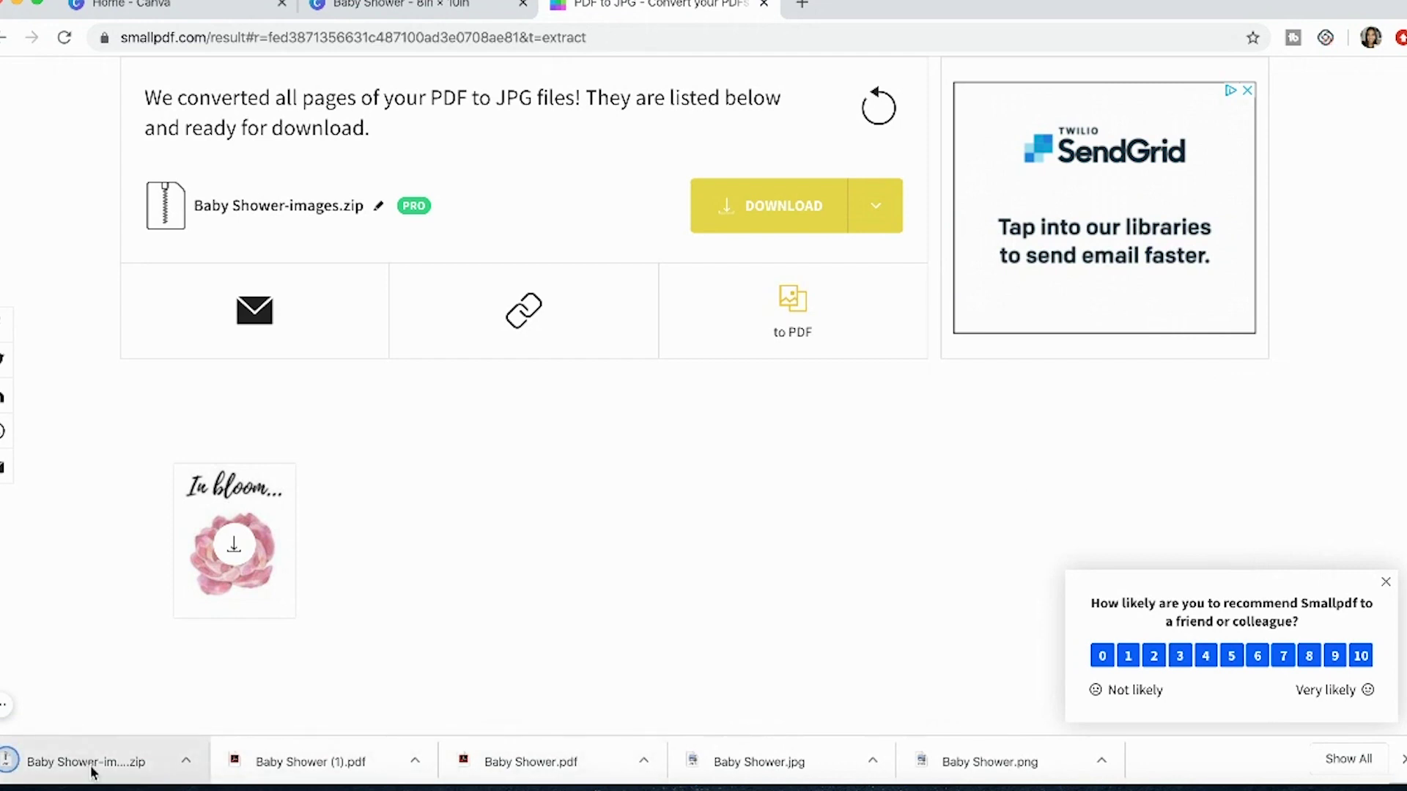
Unzip Baby Shower-images.zip so 0001.jpg lands in Downloads, then switch to Photoshop.
{"action": "left_click", "coordinate": [92, 764]}
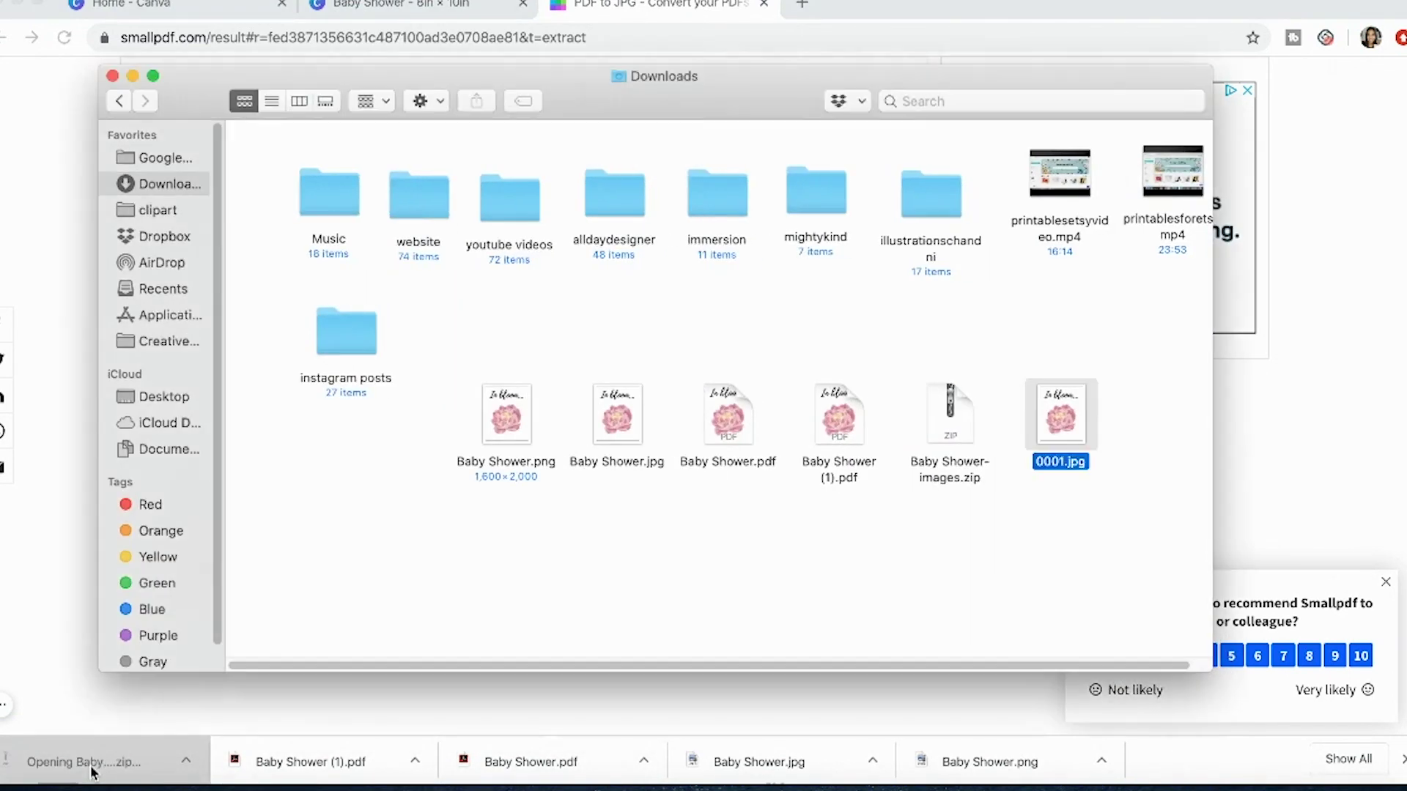
{"action": "left_click_drag", "start_coordinate": [978, 437], "coordinate": [329, 589]}
{"action": "left_click", "coordinate": [328, 590]}
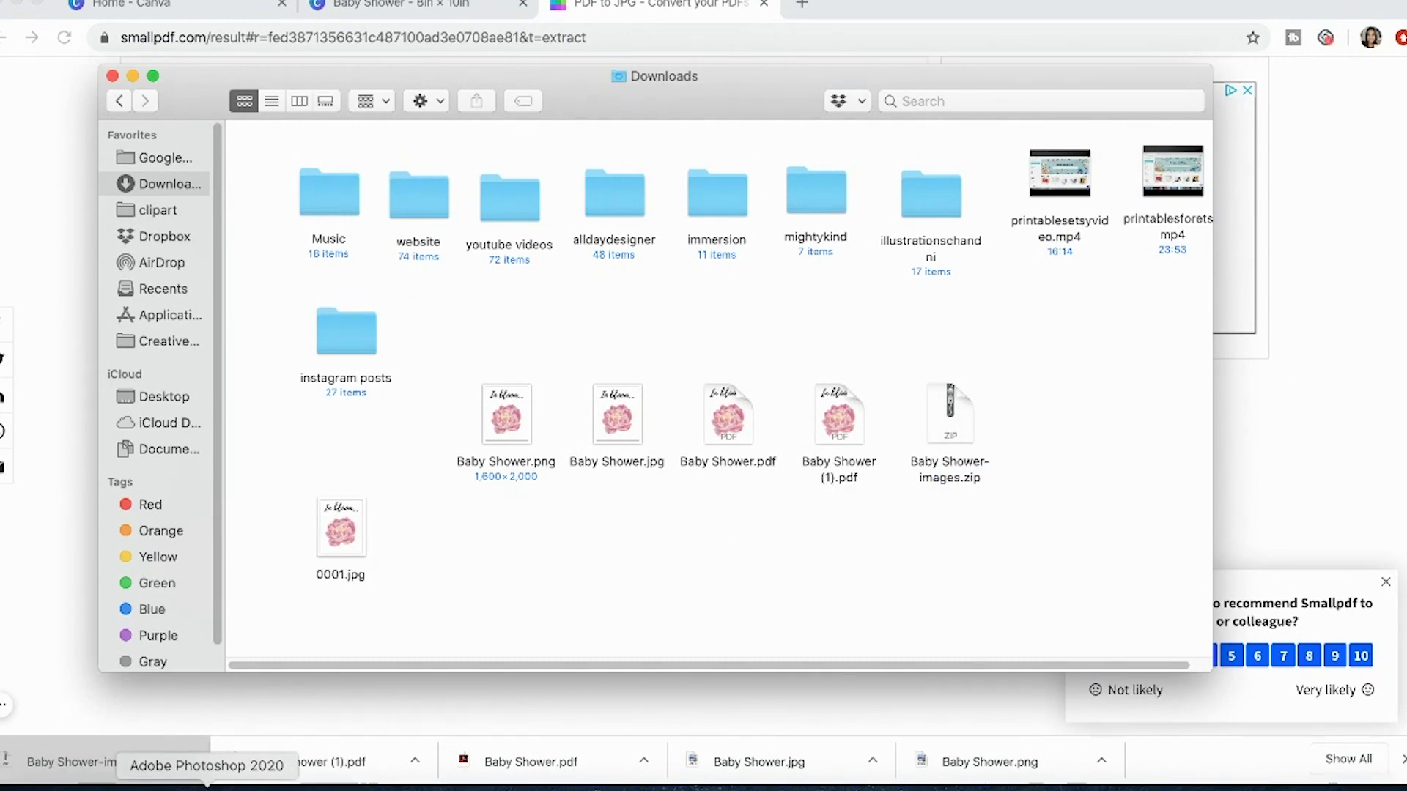
{"action": "left_click", "coordinate": [207, 785]}
{"action": "left_click", "coordinate": [129, 1]}
Open 0001.jpg from Downloads in Photoshop.
{"action": "left_click", "coordinate": [128, 1]}
{"action": "key", "text": "super+o"}
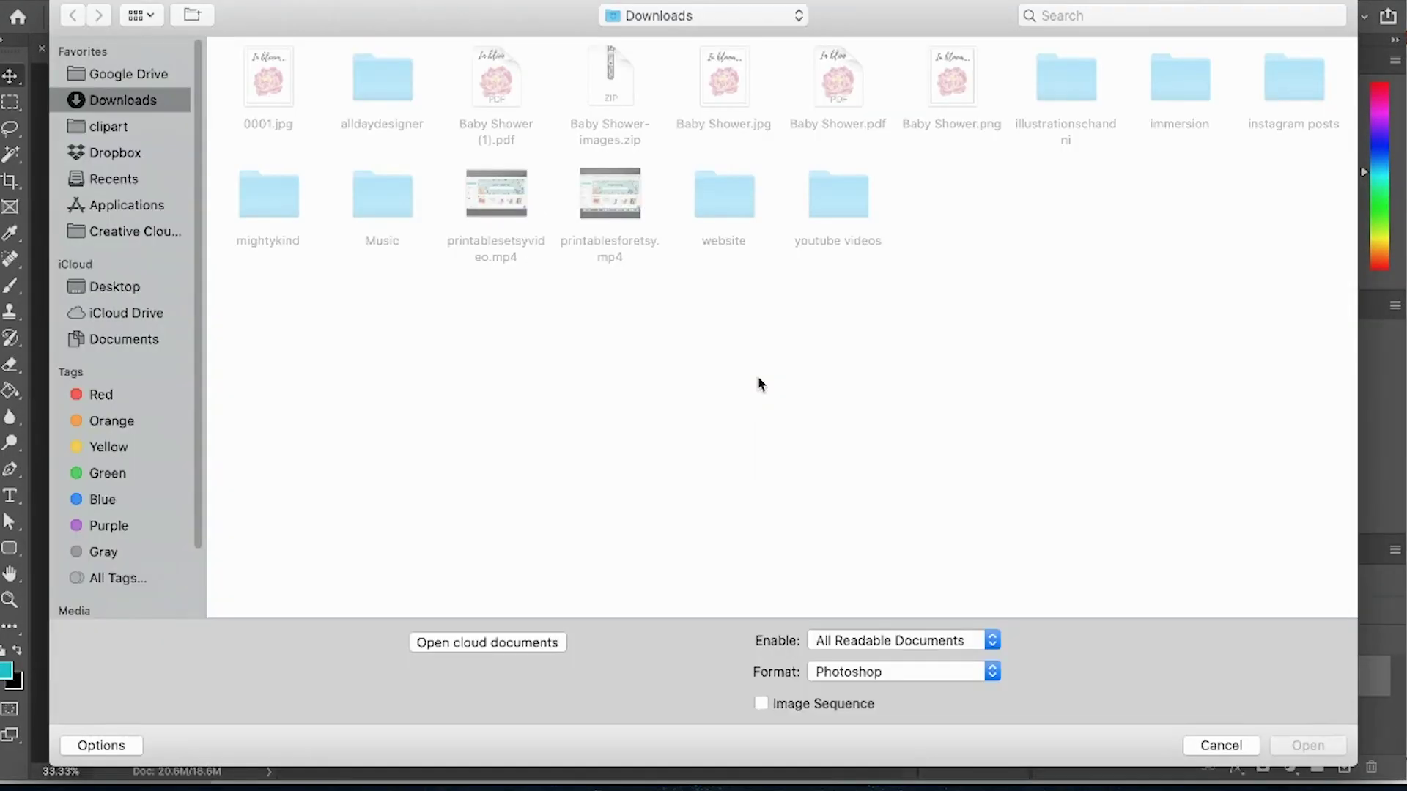
{"action": "left_click", "coordinate": [282, 84]}
{"action": "left_click", "coordinate": [1308, 746]}
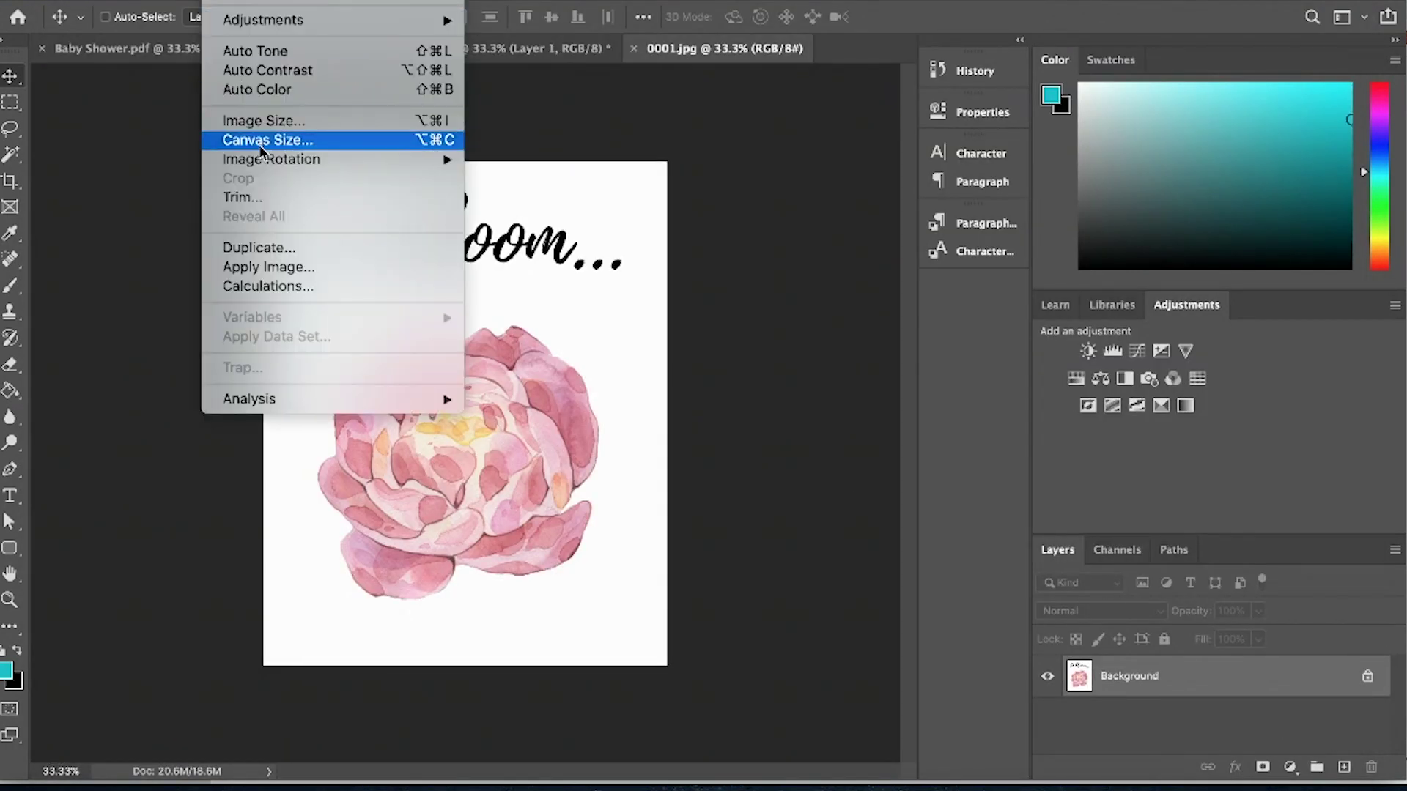
Check in Image Size that it is 8 × 10 in at 300 ppi, then cancel.
{"action": "left_click", "coordinate": [271, 120]}
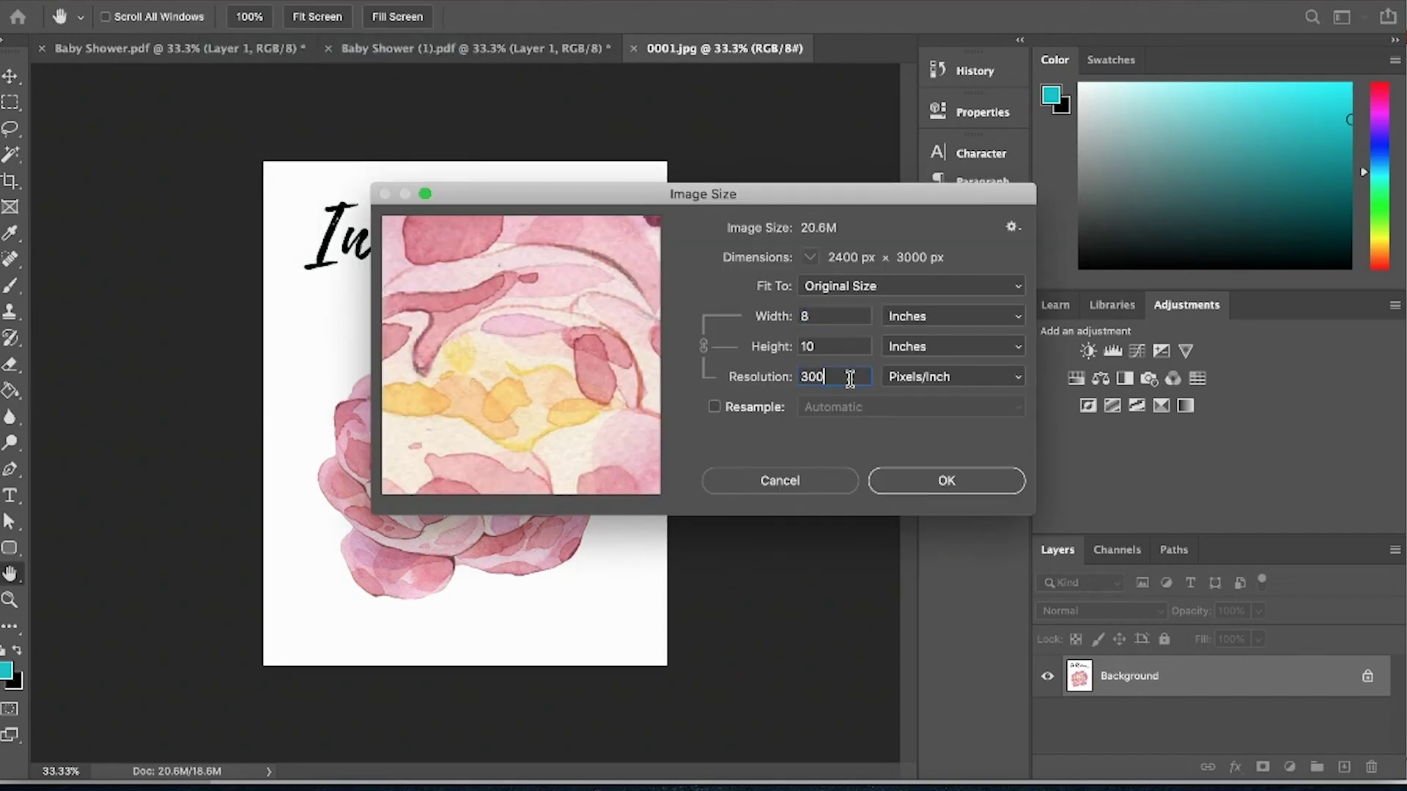
{"action": "left_click_drag", "start_coordinate": [842, 377], "coordinate": [798, 381]}
{"action": "left_click", "coordinate": [824, 316]}
{"action": "left_click", "coordinate": [826, 349]}
{"action": "left_click", "coordinate": [837, 482]}
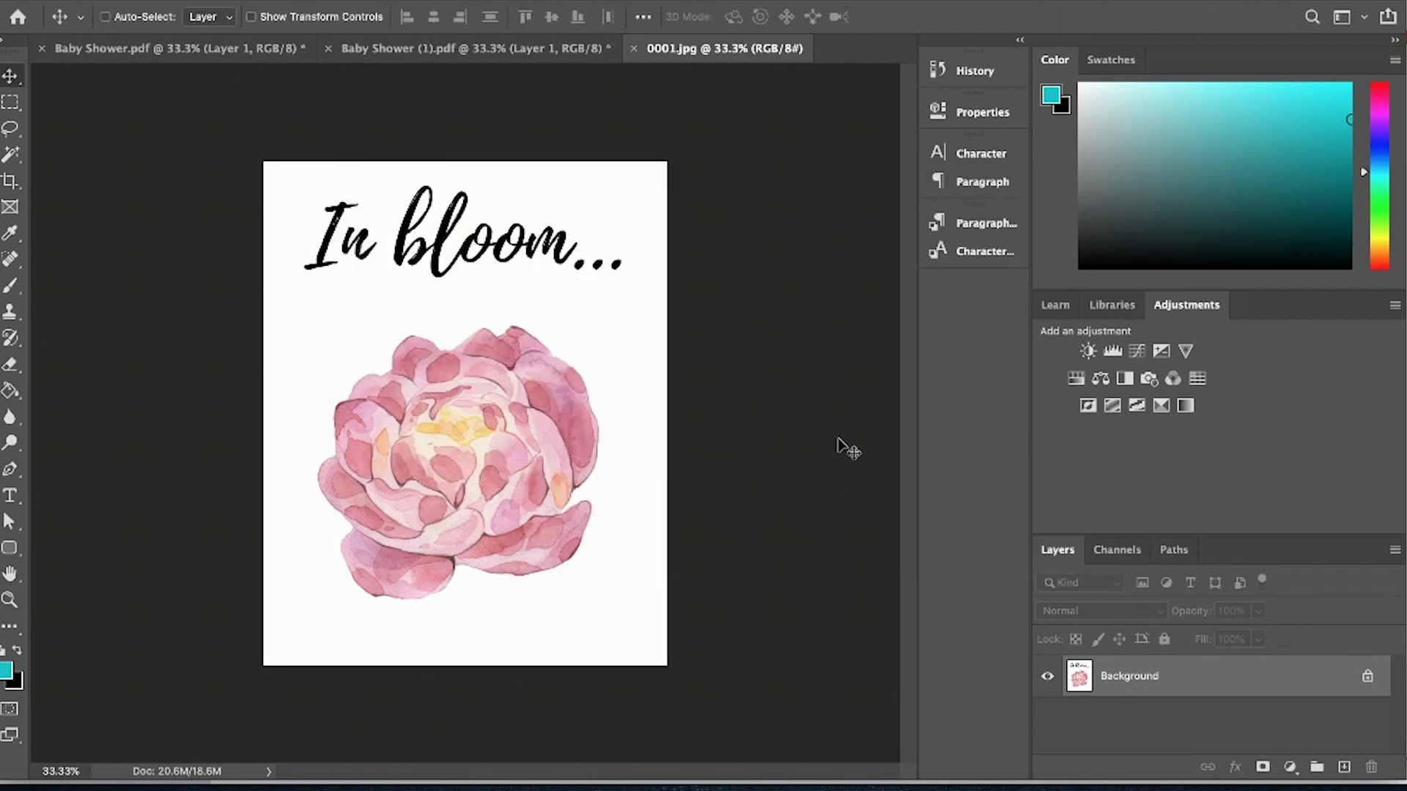
Hide Photoshop, minimize the Downloads window, and return to the Canva Baby Shower tab.
{"action": "left_click", "coordinate": [29, 3]}
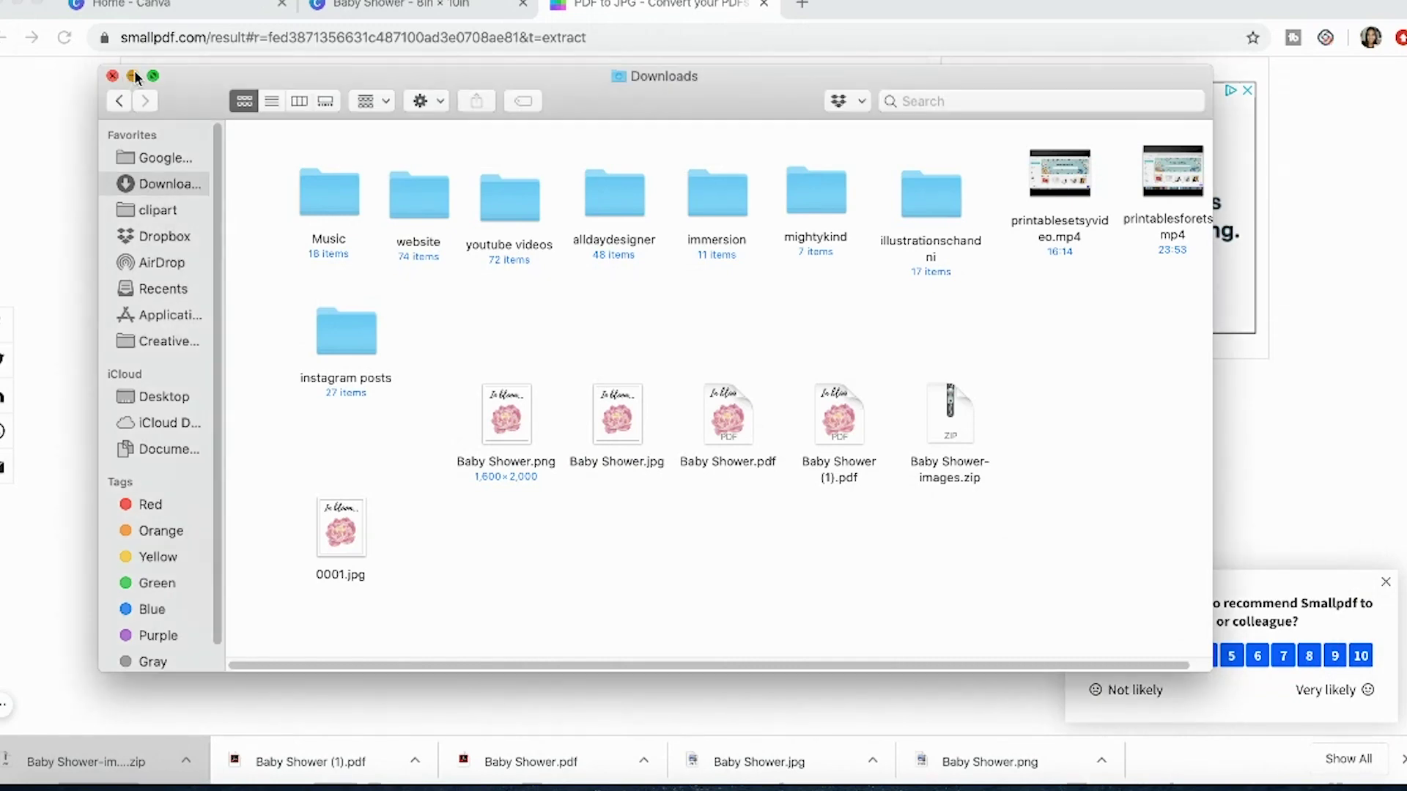
{"action": "left_click", "coordinate": [133, 75]}
{"action": "scroll", "coordinate": [1306, 298], "scroll_direction": "up", "scroll_amount": 2}
{"action": "scroll", "coordinate": [726, 387], "scroll_direction": "up", "scroll_amount": 1}
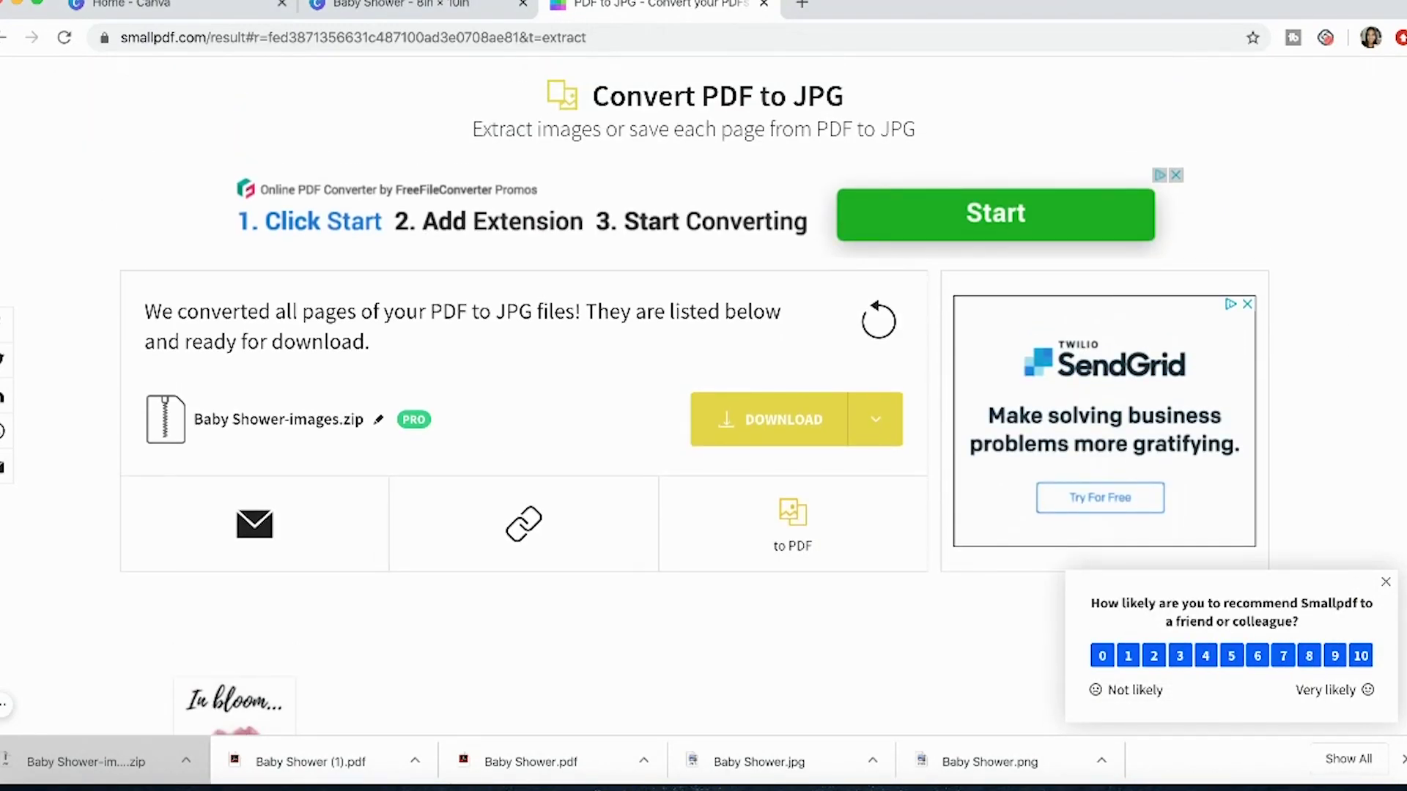
{"action": "left_click", "coordinate": [501, 10]}
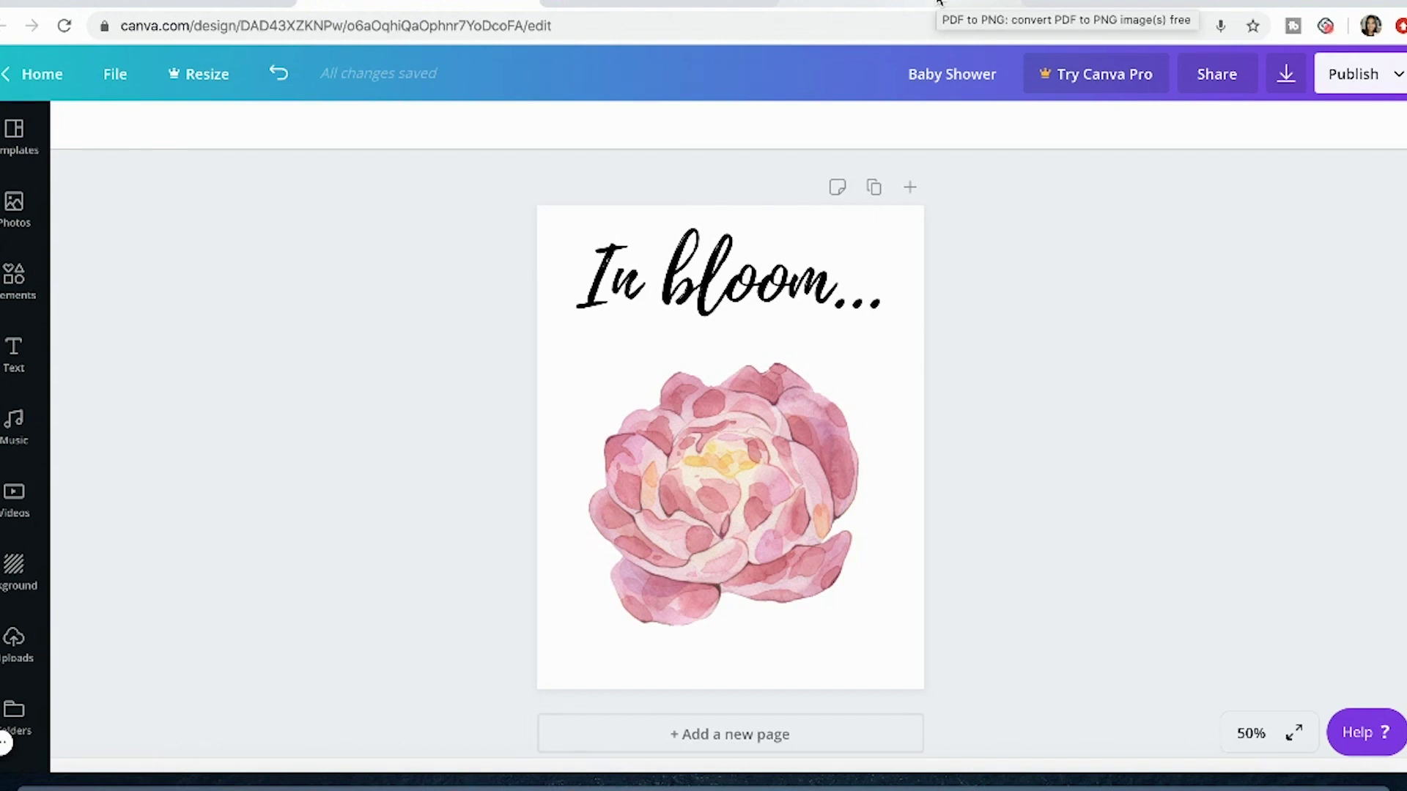
Upload Baby Shower.pdf to PDF Candy's PDF to PNG converter.
{"action": "left_click", "coordinate": [939, 2]}
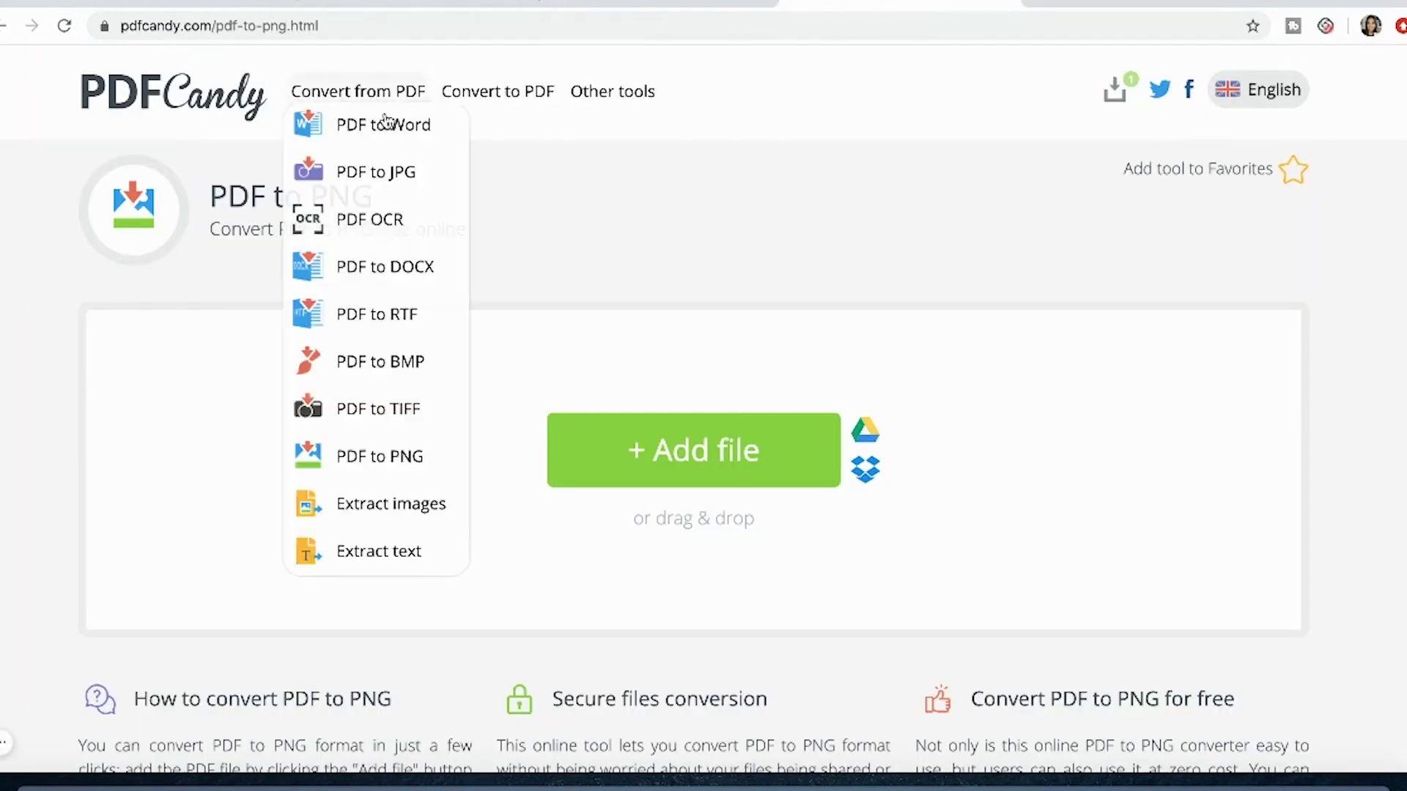
{"action": "left_click", "coordinate": [758, 480]}
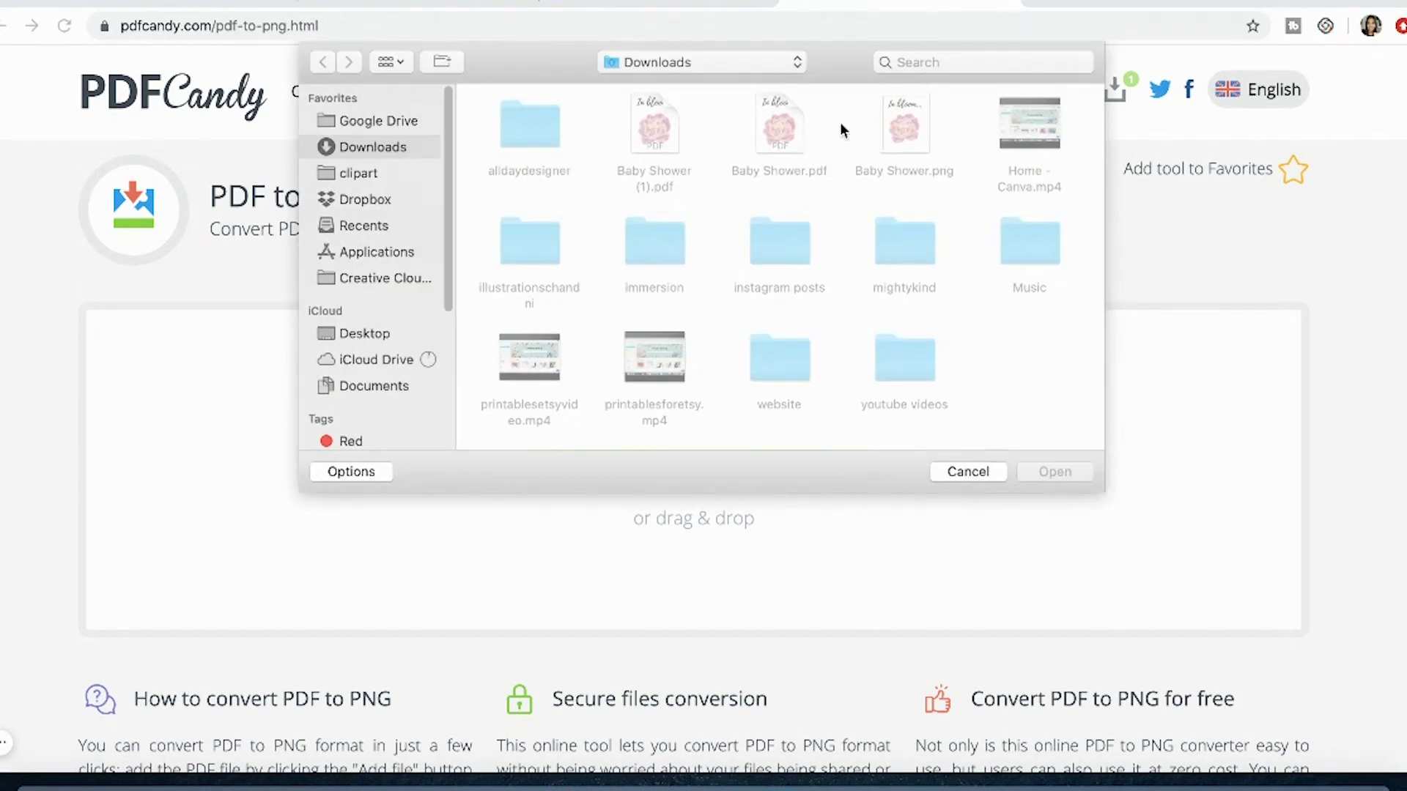
{"action": "left_click", "coordinate": [663, 131]}
{"action": "left_click", "coordinate": [776, 139]}
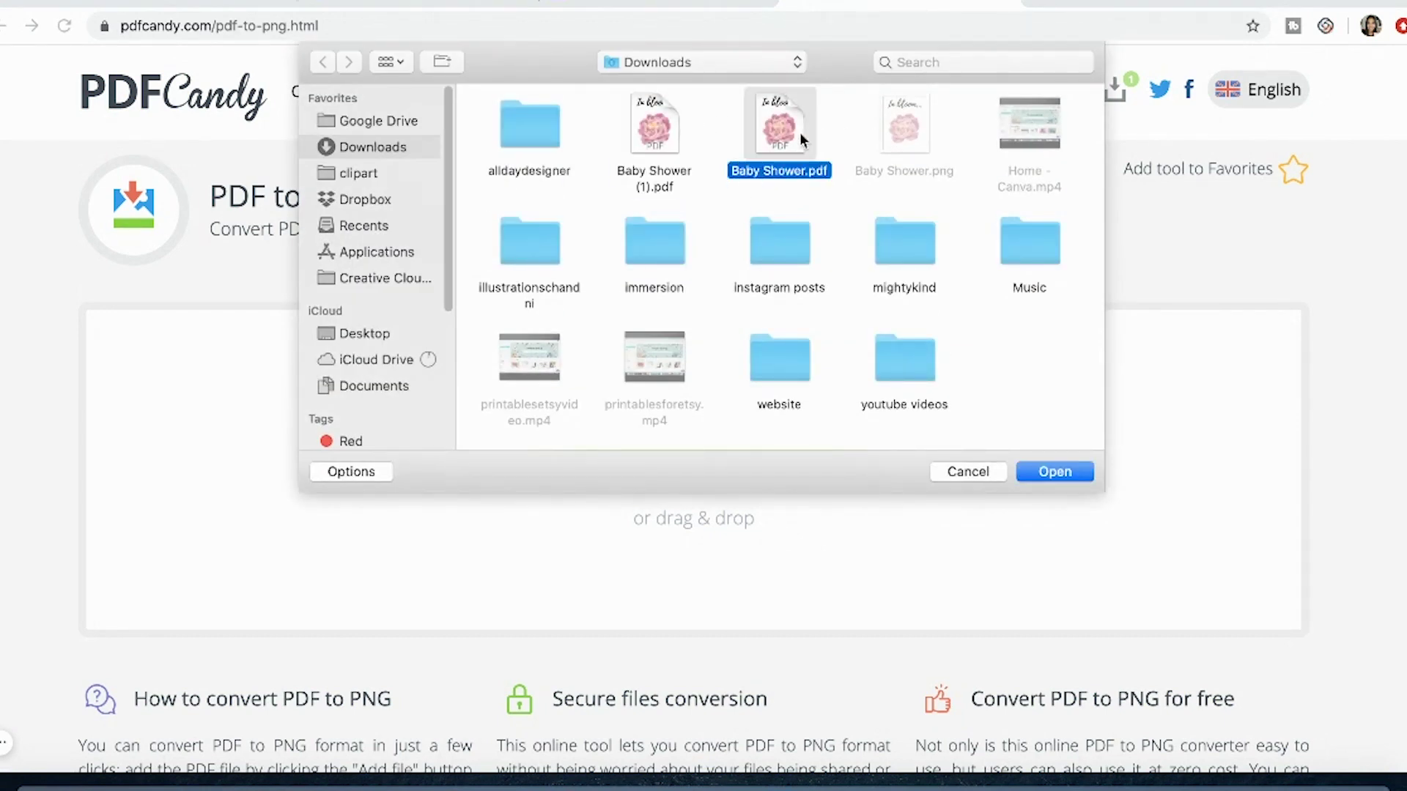
{"action": "left_click", "coordinate": [1072, 471]}
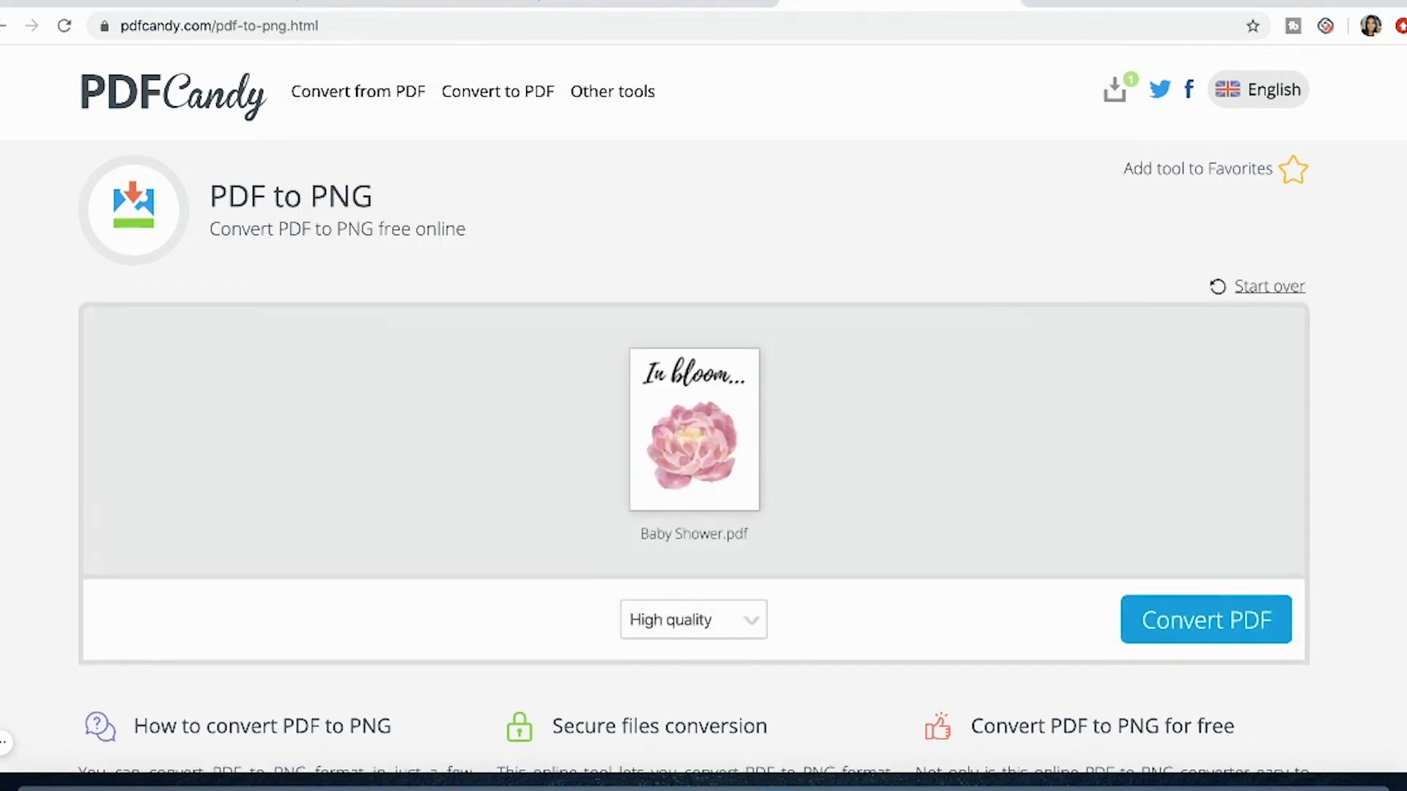
Convert it to PNG at High quality, download Baby Shower (1).png, and preview it.
{"action": "left_click", "coordinate": [663, 620]}
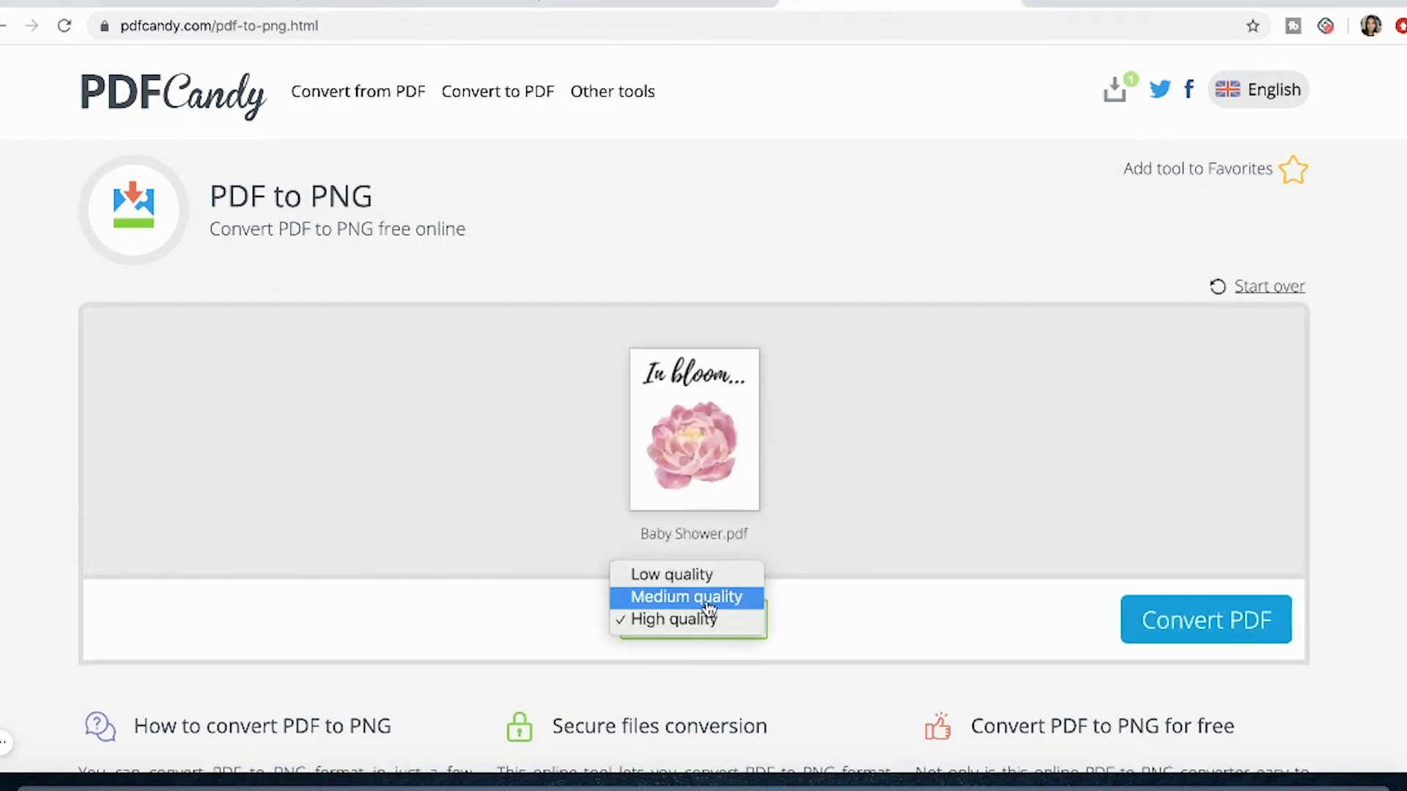
{"action": "left_click", "coordinate": [698, 620]}
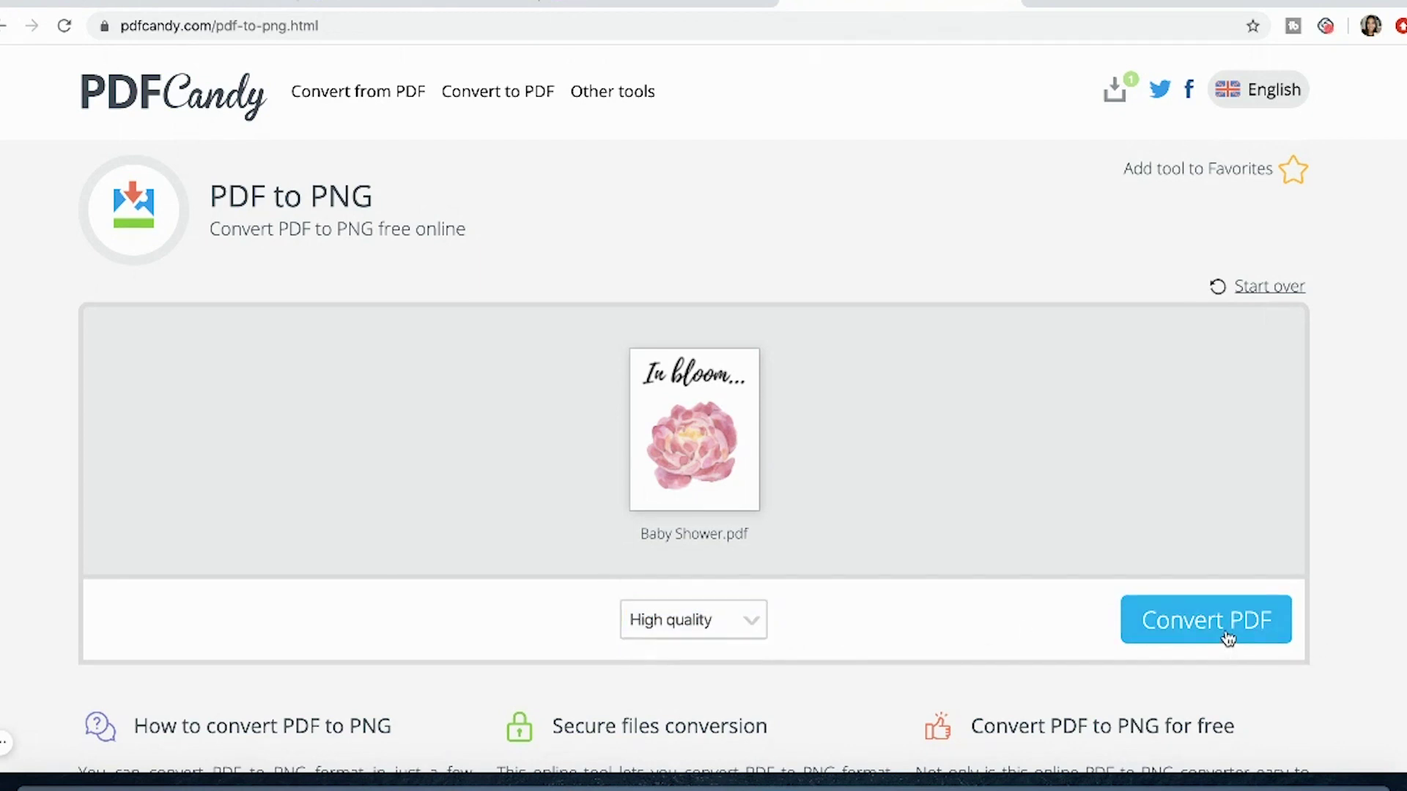
{"action": "left_click", "coordinate": [1225, 629]}
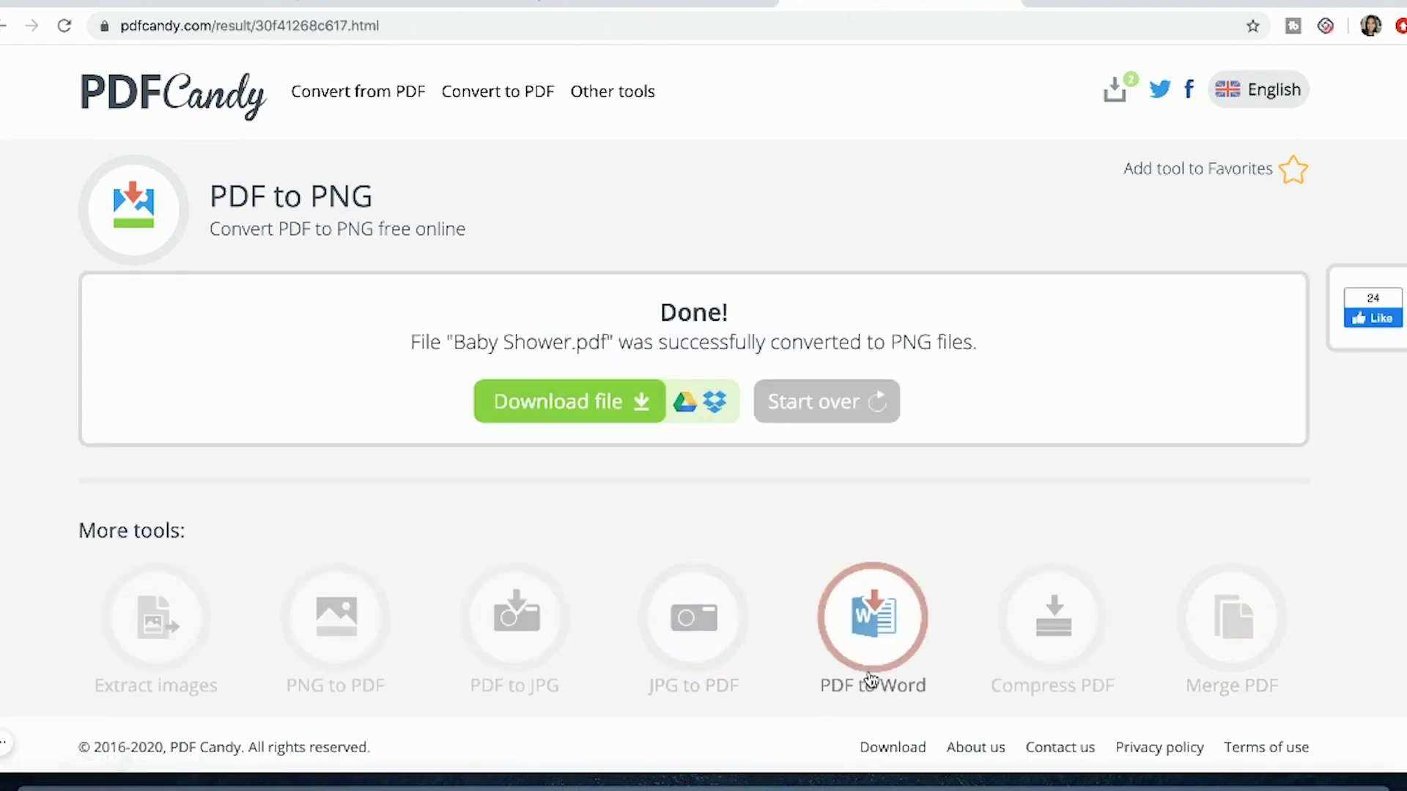
{"action": "left_click", "coordinate": [634, 407]}
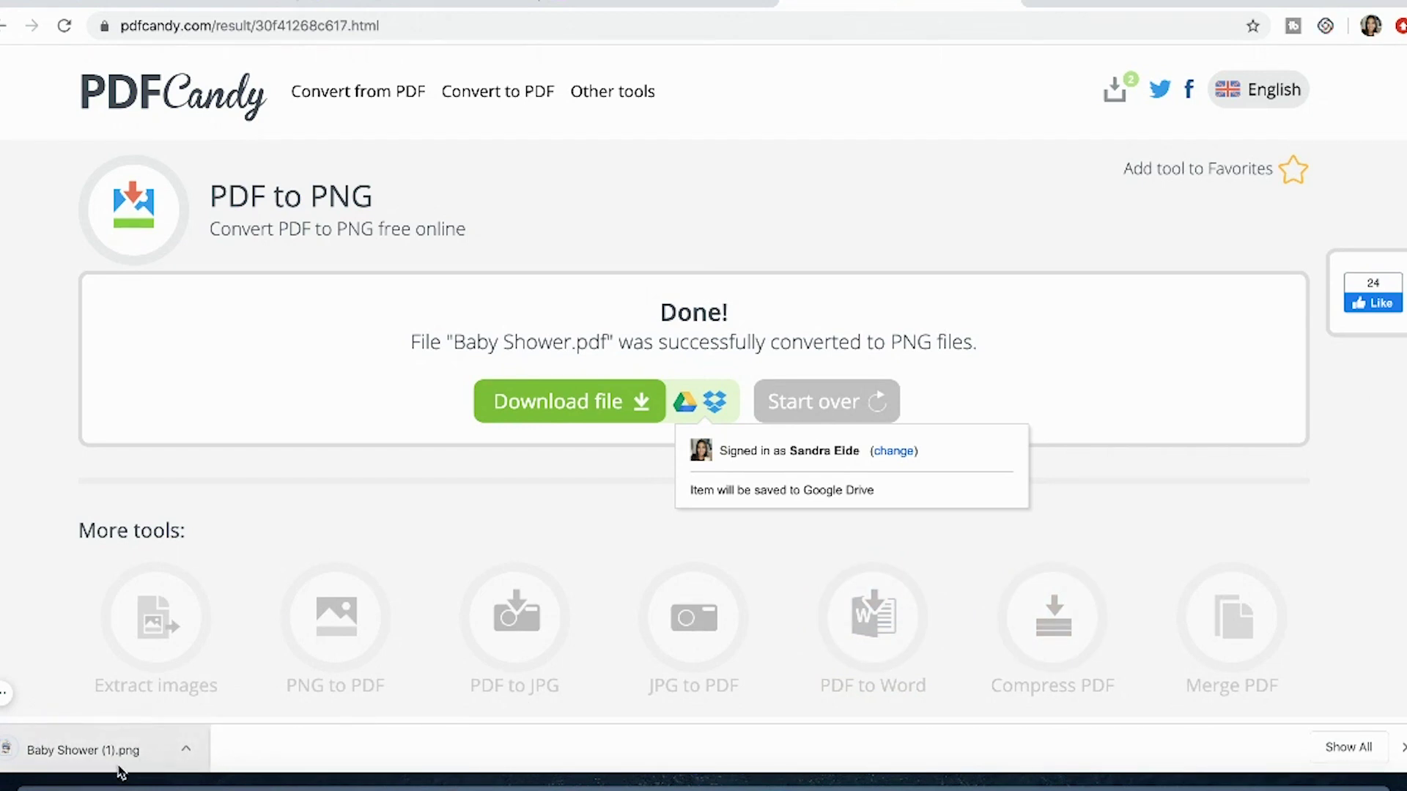
{"action": "left_click", "coordinate": [124, 755]}
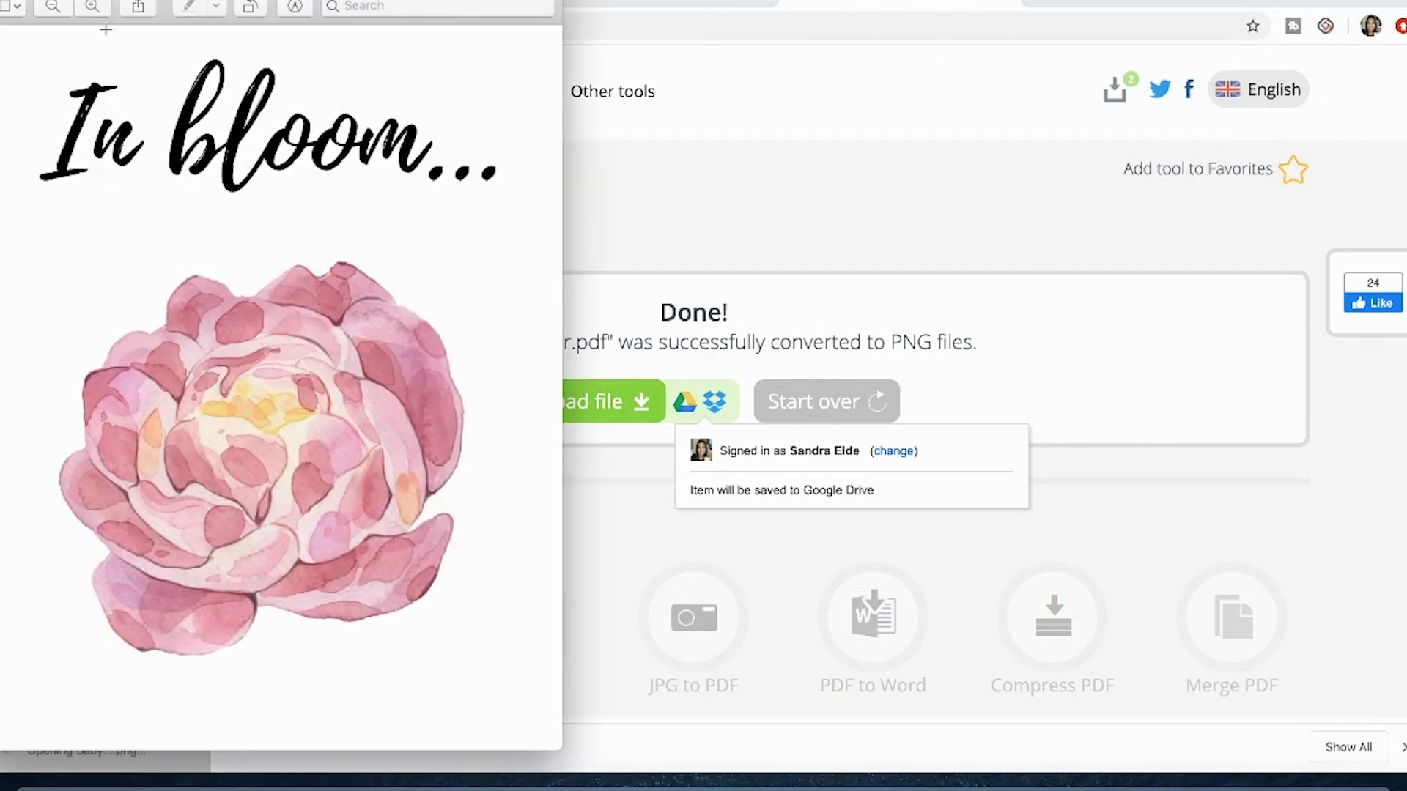
{"action": "key", "text": "super+w"}
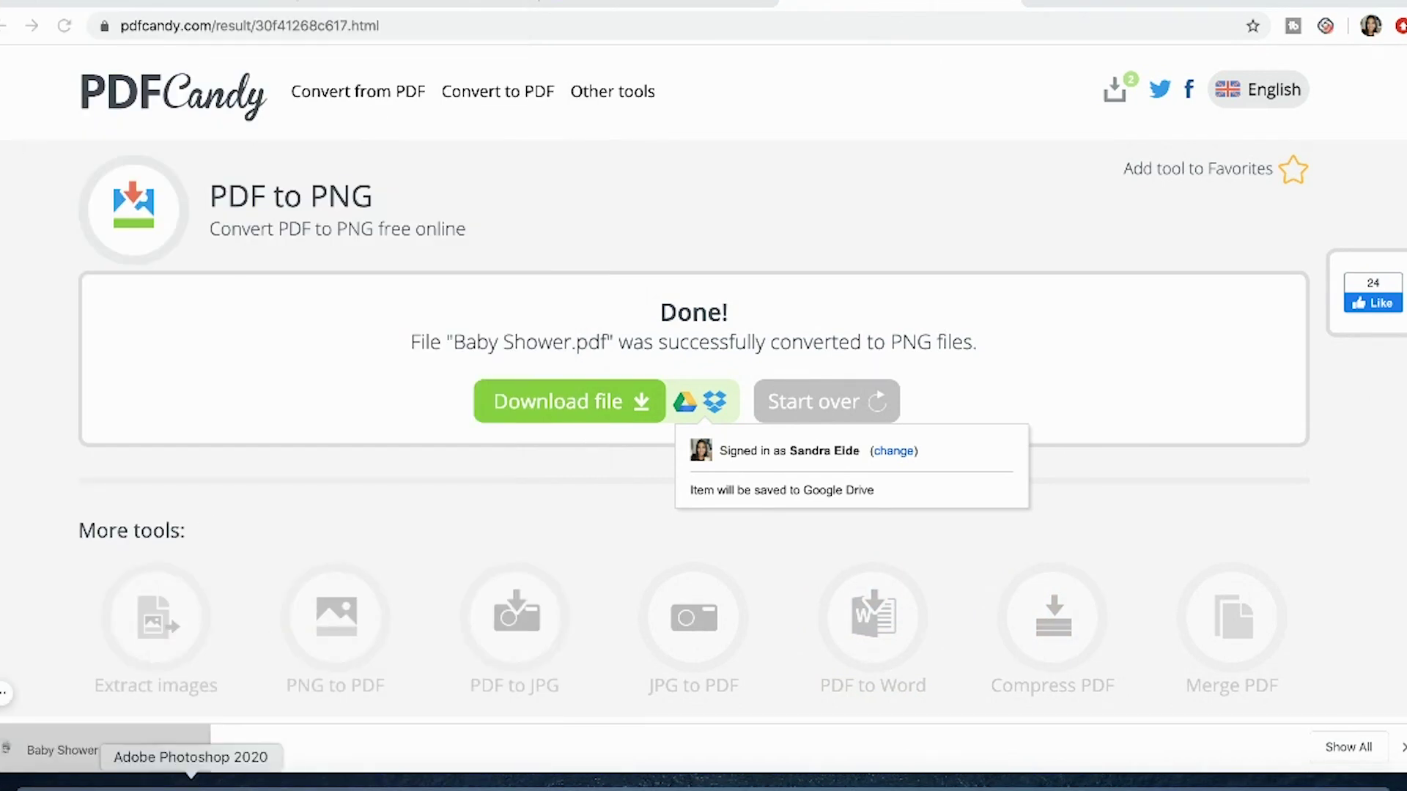
Open Baby Shower (1).png from Downloads in Photoshop.
{"action": "left_click", "coordinate": [194, 781]}
{"action": "left_click", "coordinate": [128, 2]}
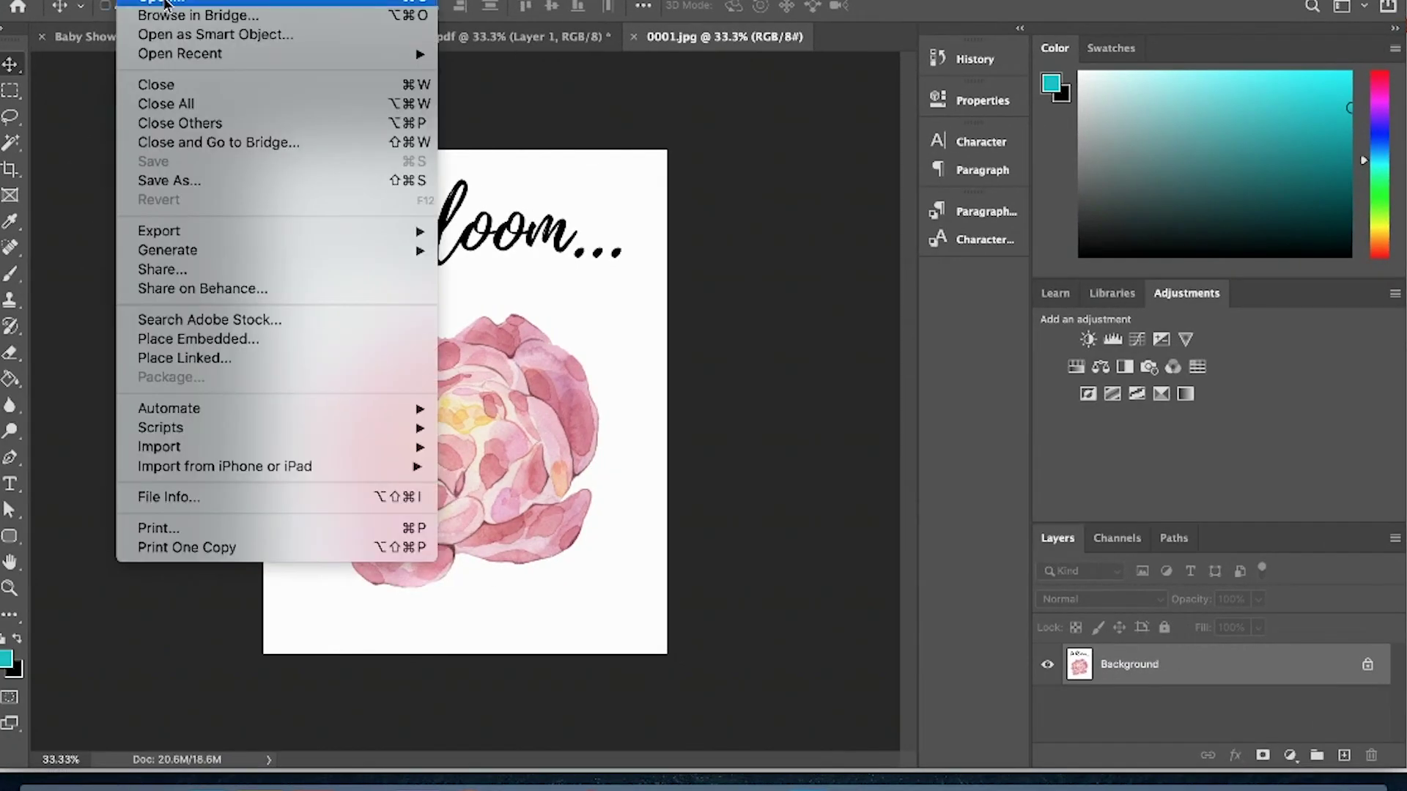
{"action": "left_click", "coordinate": [650, 182]}
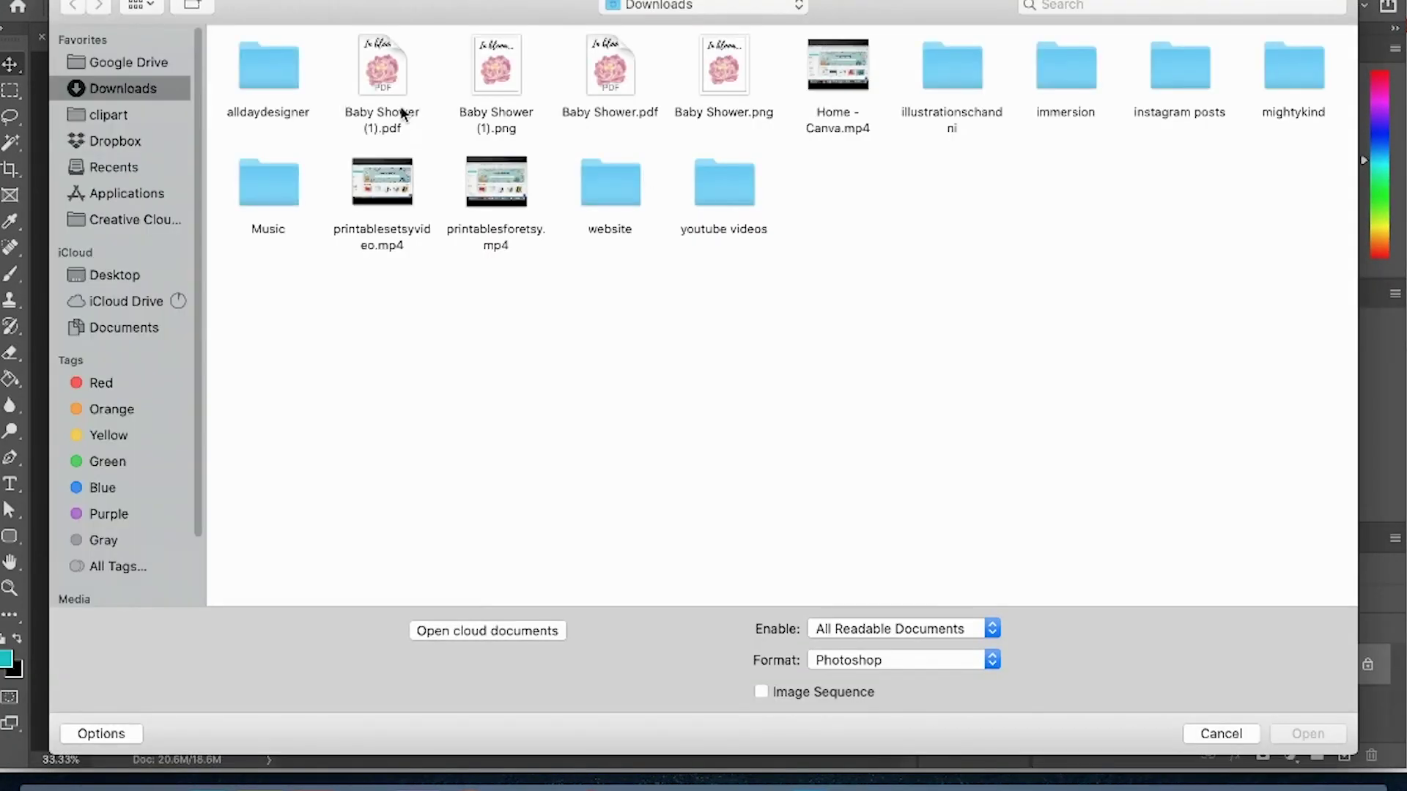
{"action": "left_click", "coordinate": [512, 71]}
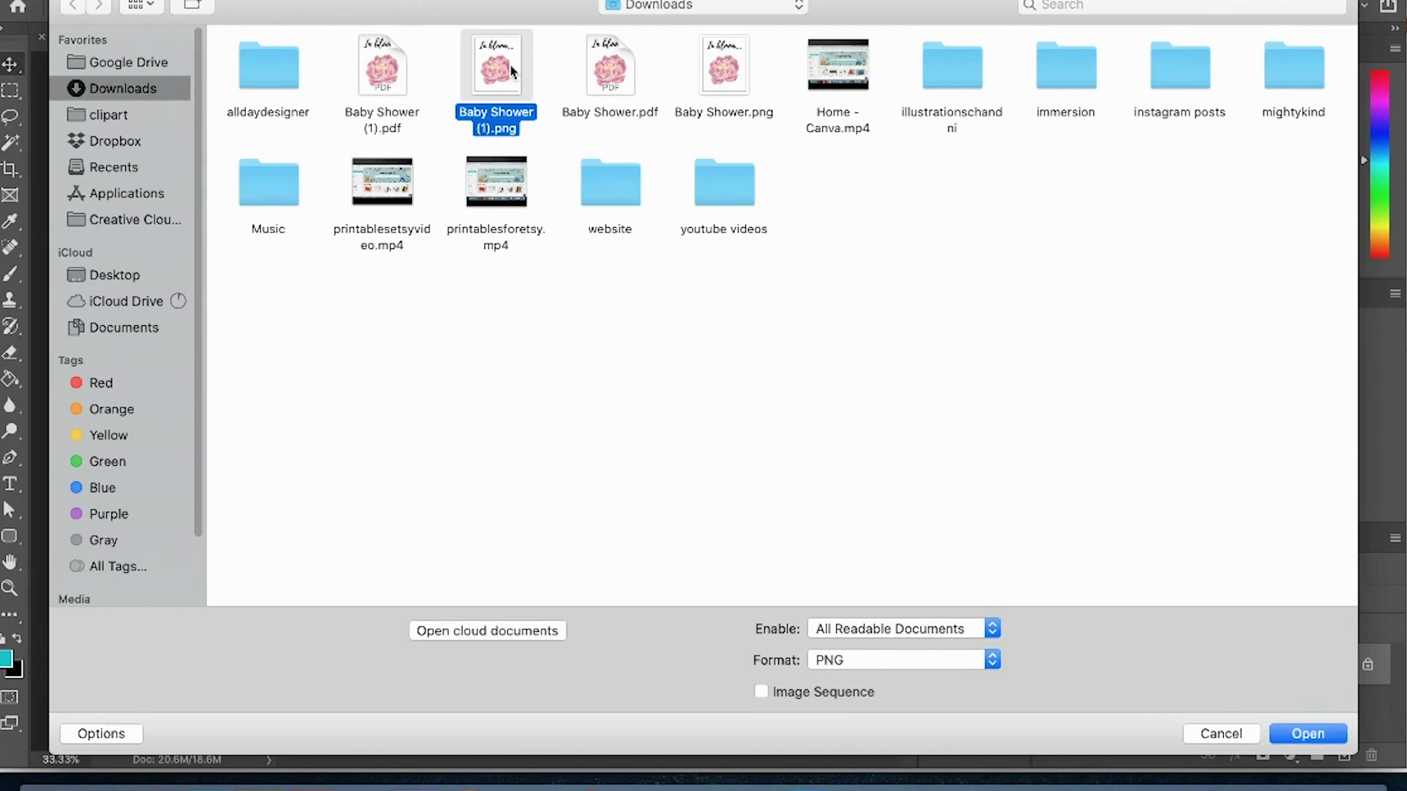
{"action": "left_click", "coordinate": [1326, 737]}
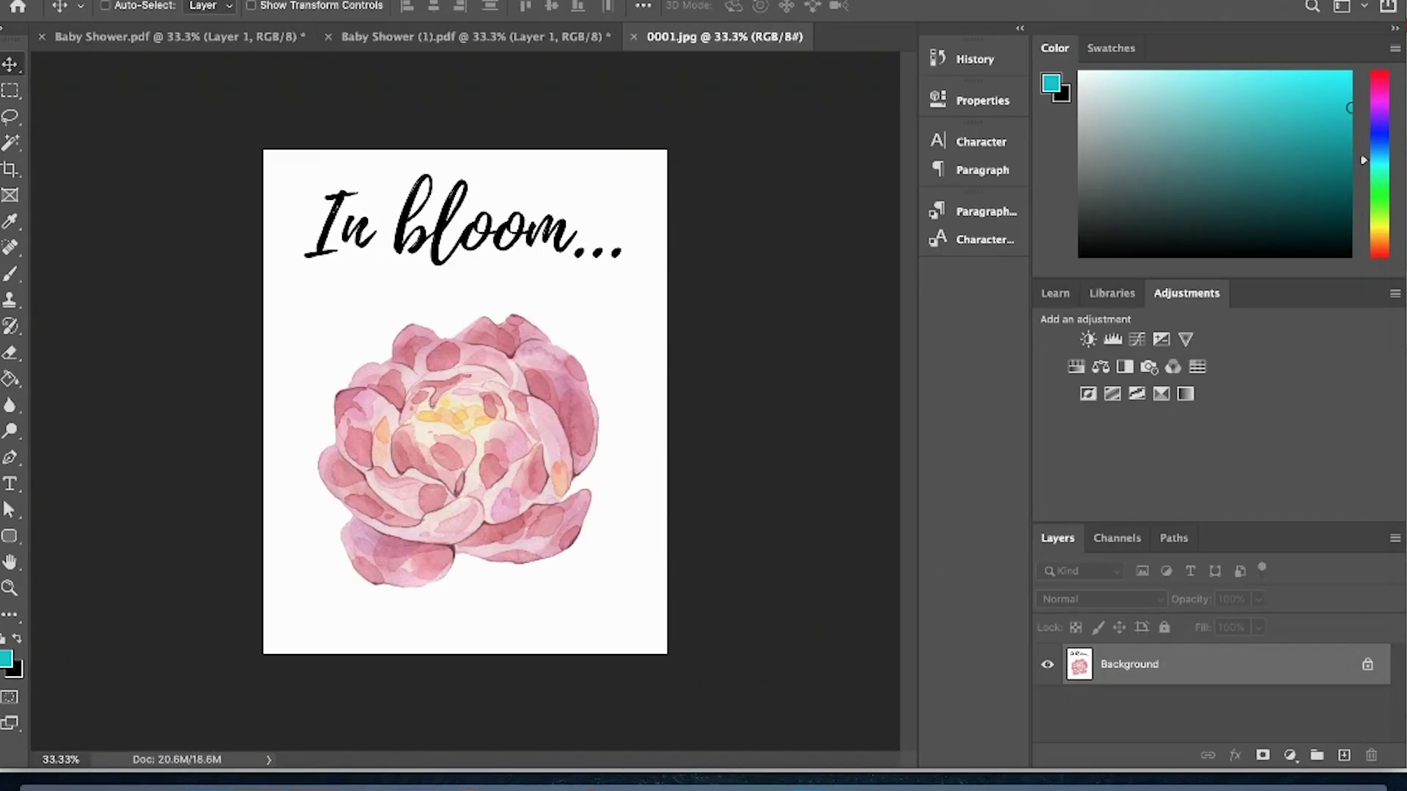
Set the image size to 8 × 10 inches at 300 ppi and apply it.
{"action": "left_click", "coordinate": [220, 1]}
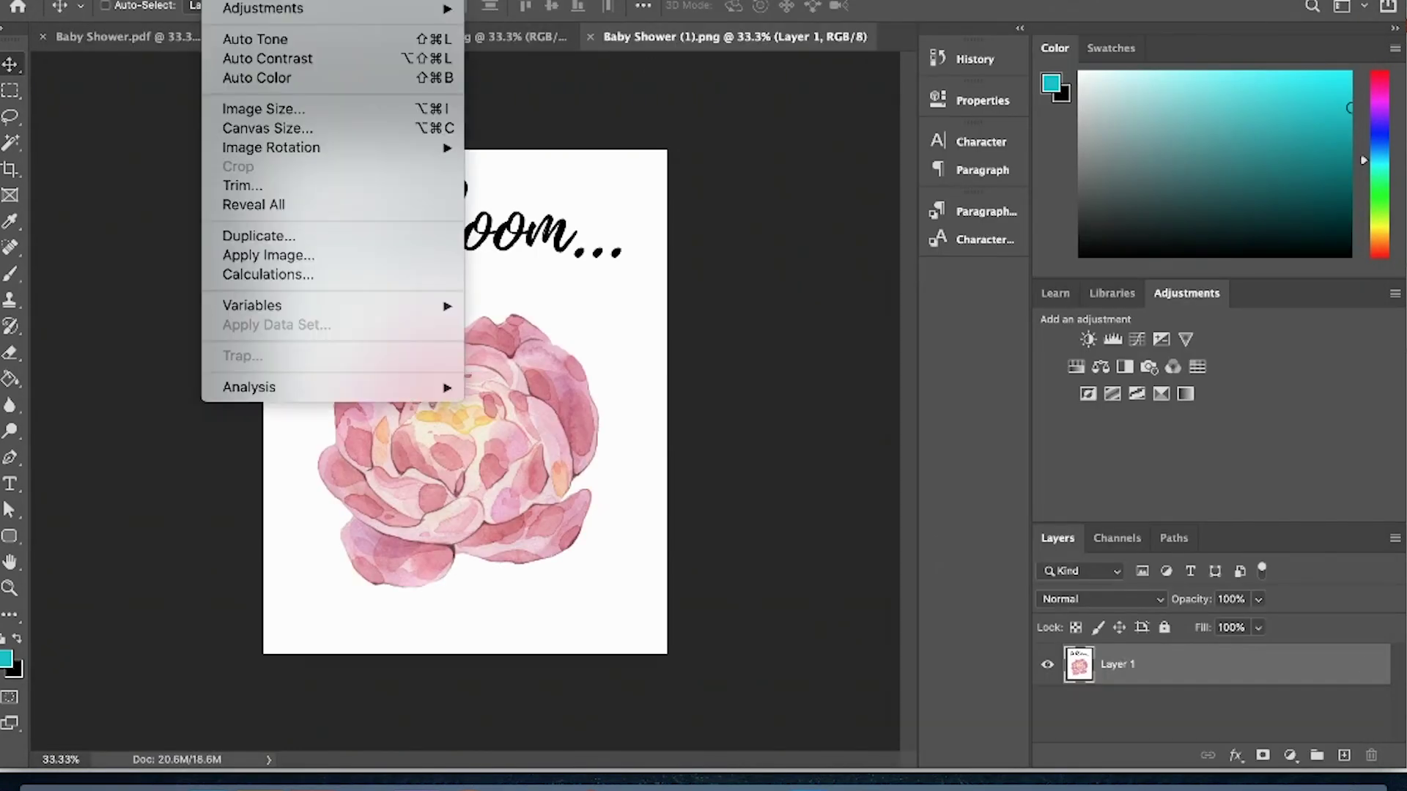
{"action": "left_click", "coordinate": [278, 107]}
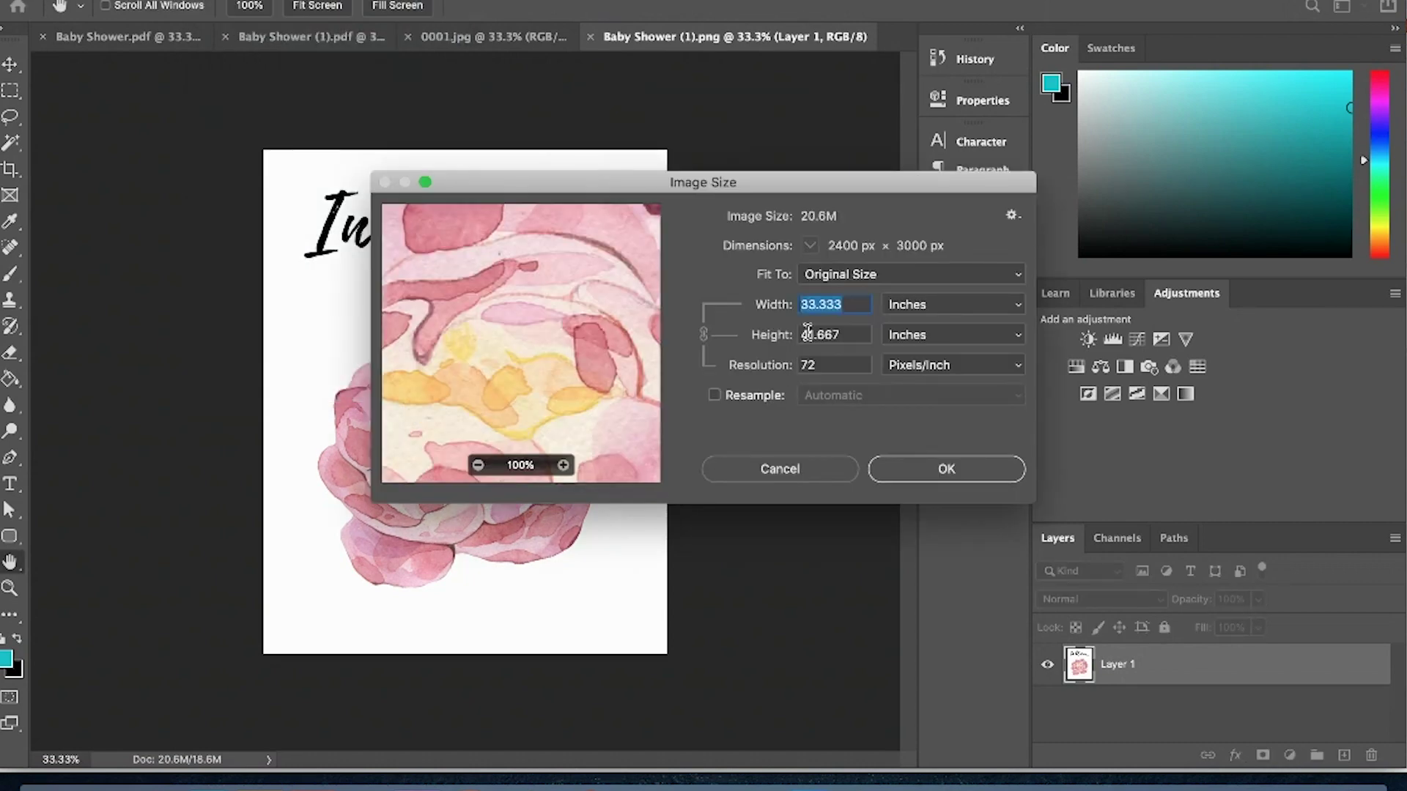
{"action": "type", "text": "8"}
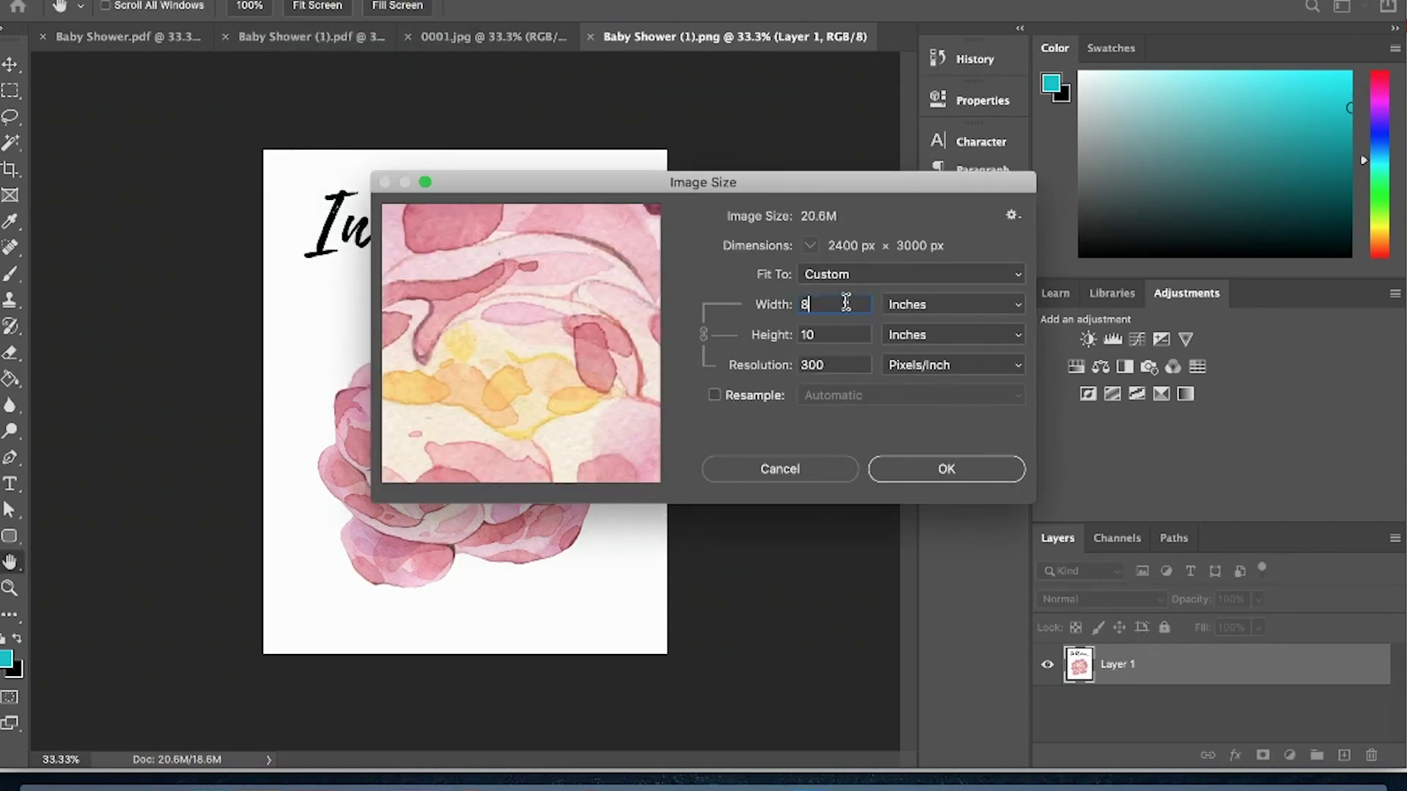
{"action": "double_click", "coordinate": [832, 335]}
{"action": "double_click", "coordinate": [833, 364]}
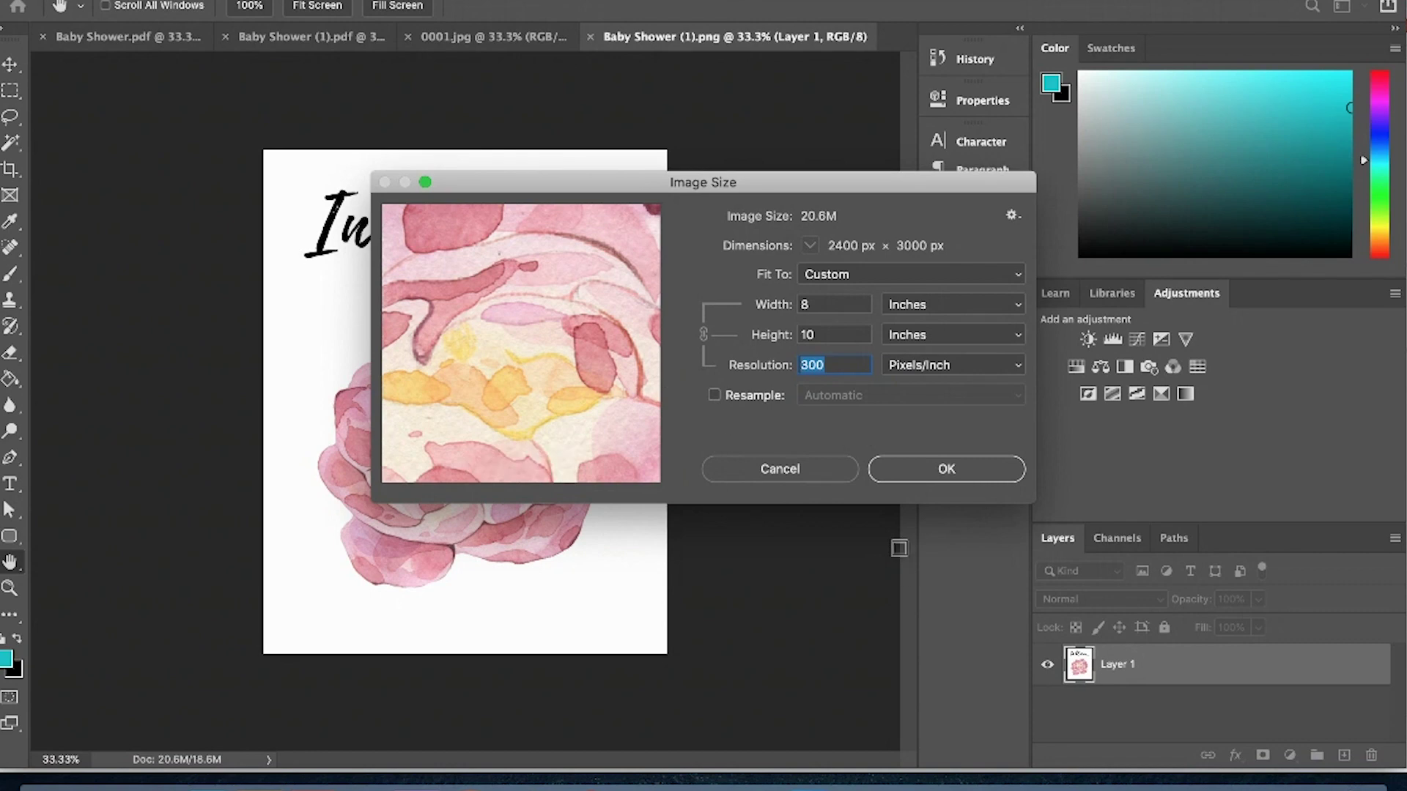
{"action": "left_click", "coordinate": [935, 477]}
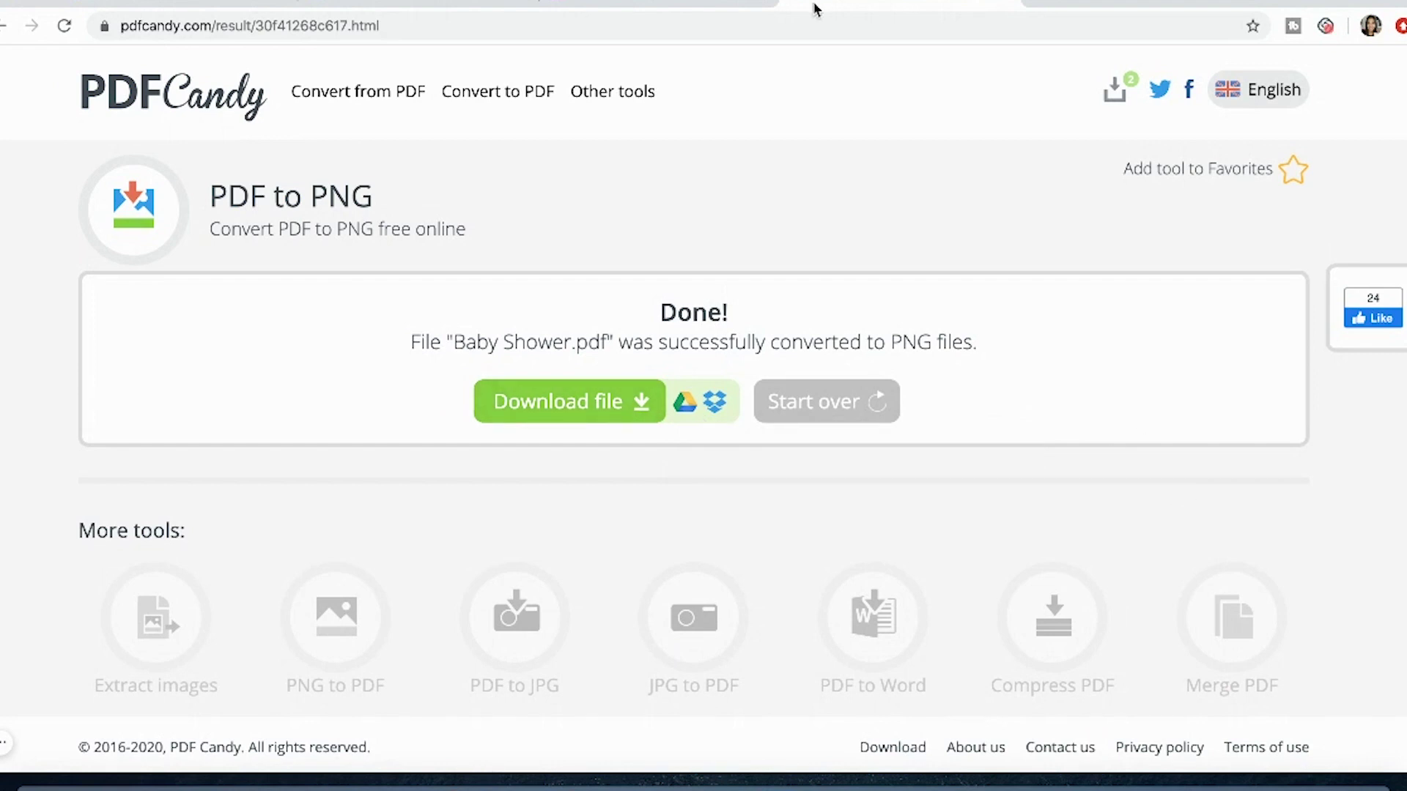
Switch to the Smallpdf JPG result tab, then back to the PDF Candy PNG result.
{"action": "left_click", "coordinate": [696, 3]}
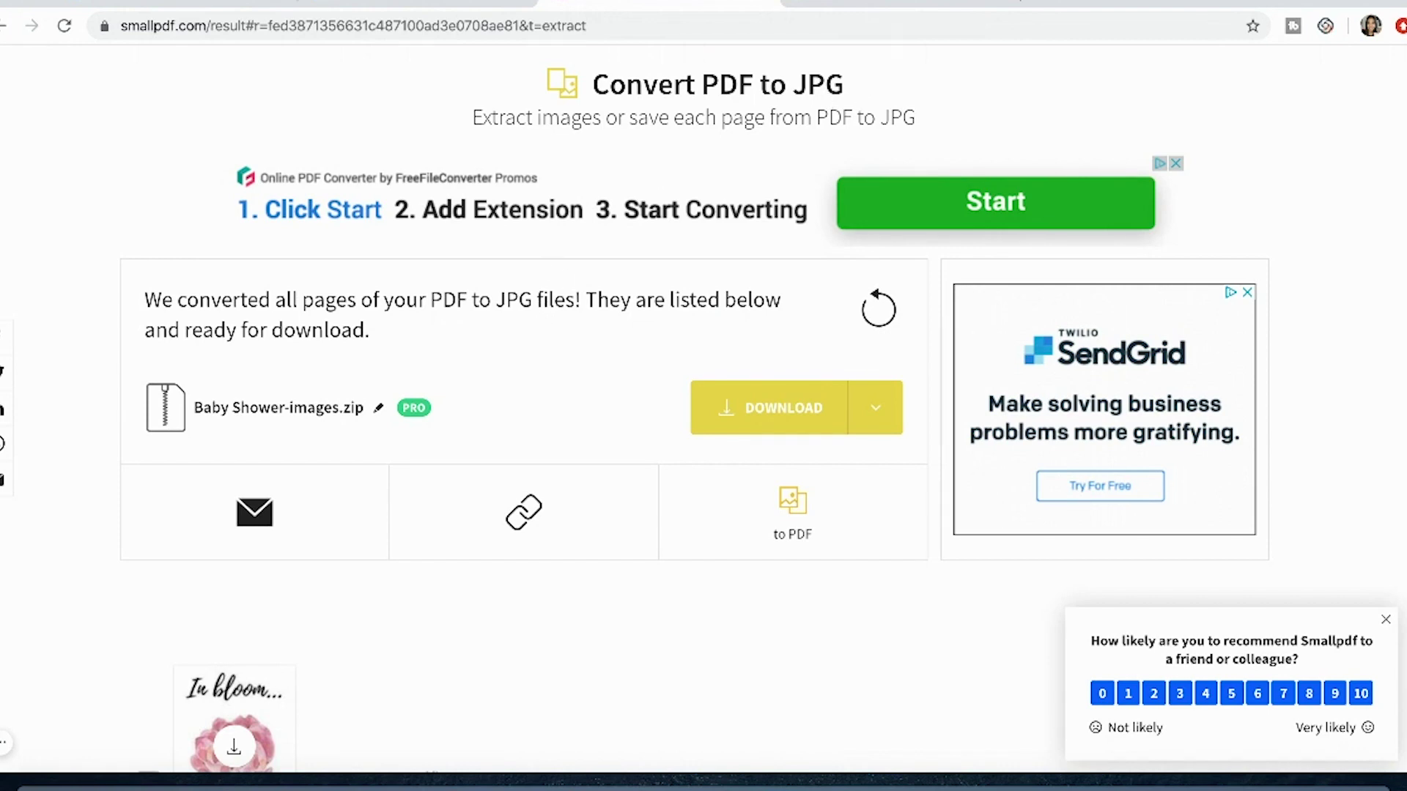
{"action": "left_click", "coordinate": [843, 4]}
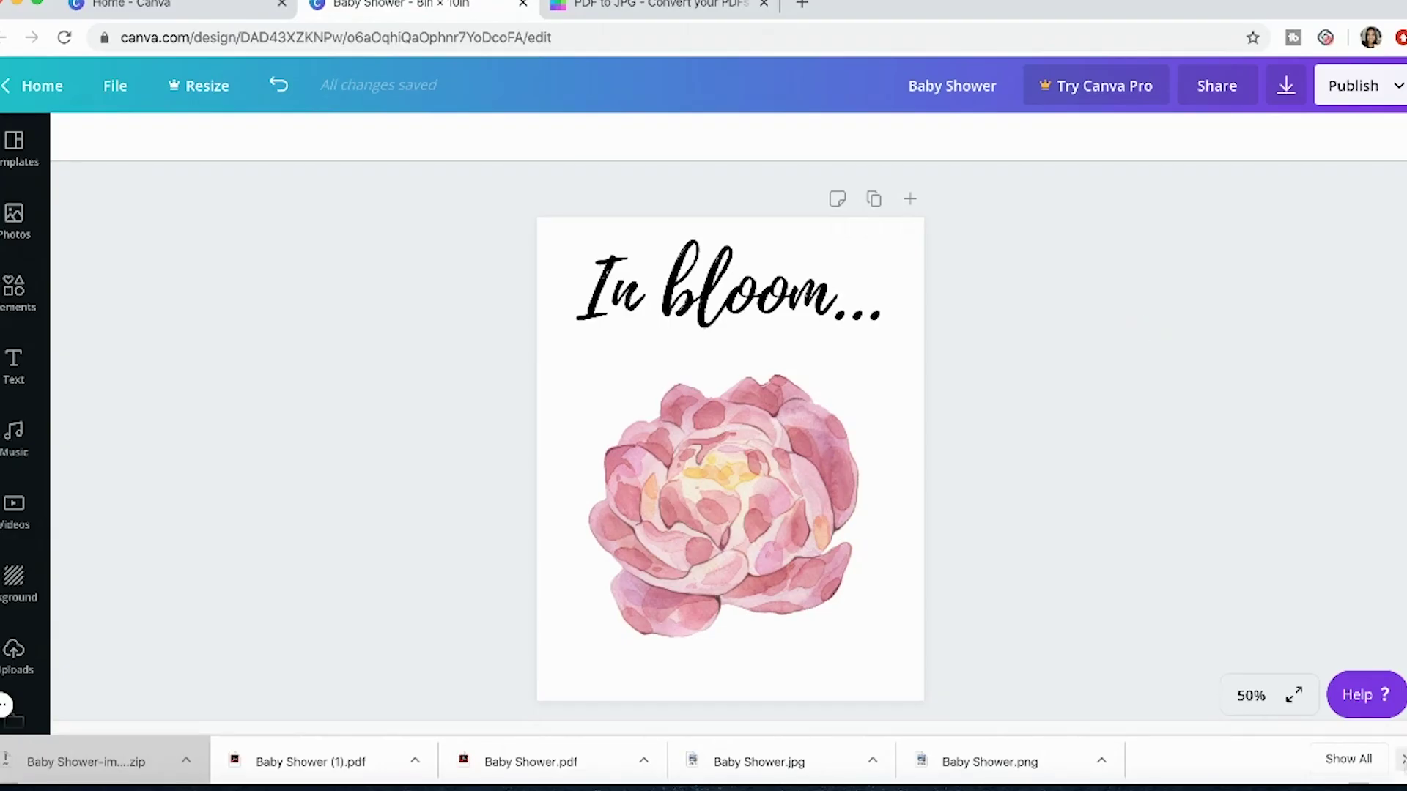
Close the downloads bar and review Canva's download file type options, keeping PNG.
{"action": "left_click", "coordinate": [1401, 759]}
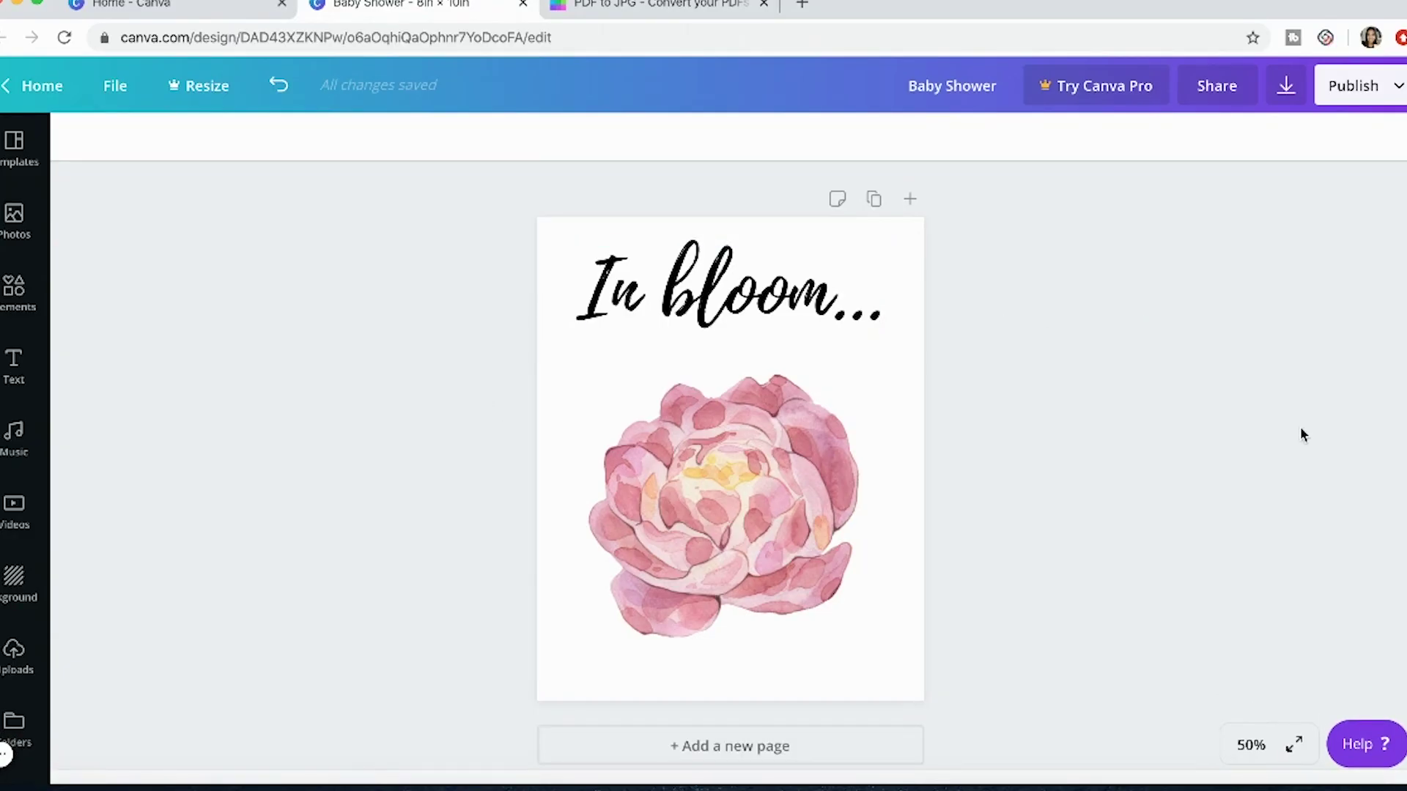
{"action": "left_click", "coordinate": [1288, 92]}
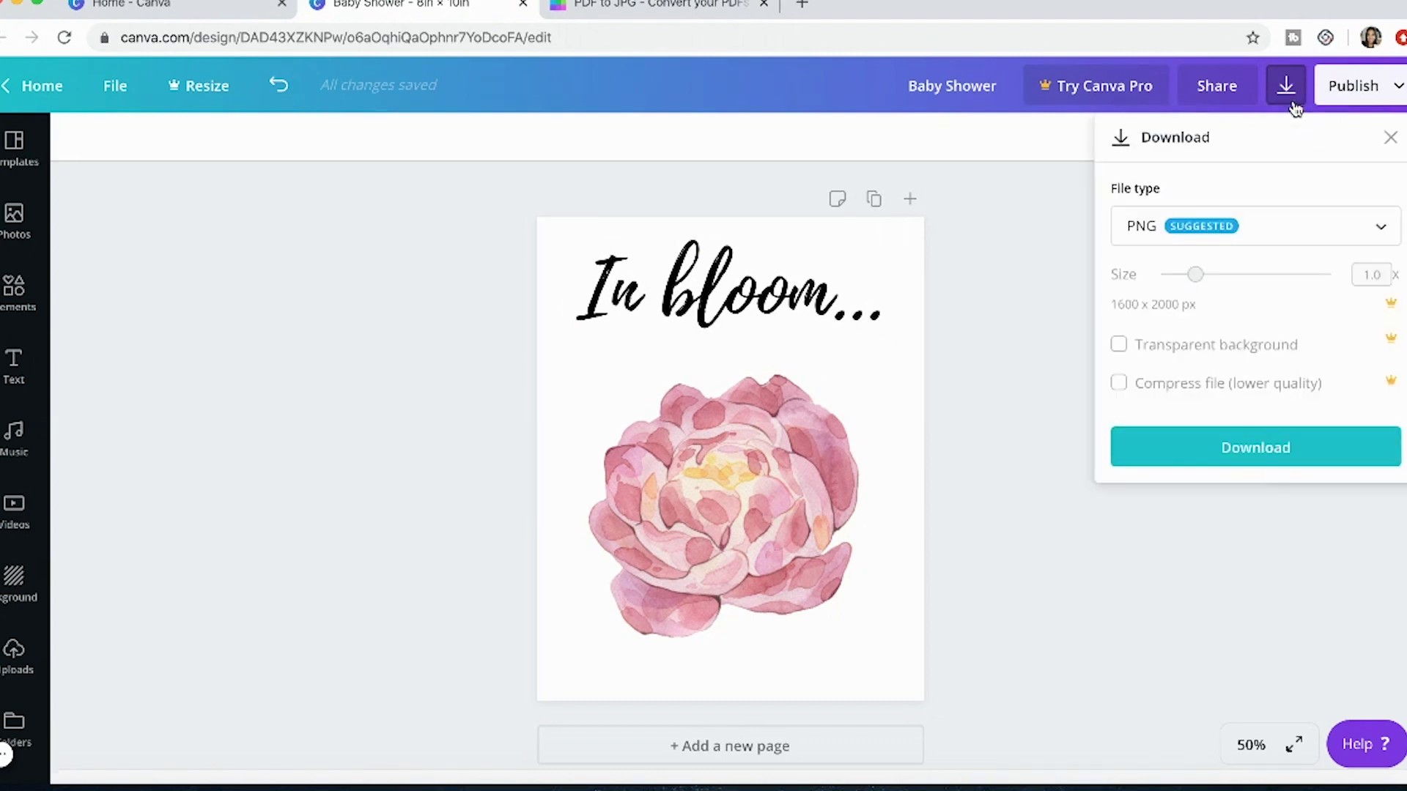
{"action": "left_click", "coordinate": [1390, 233]}
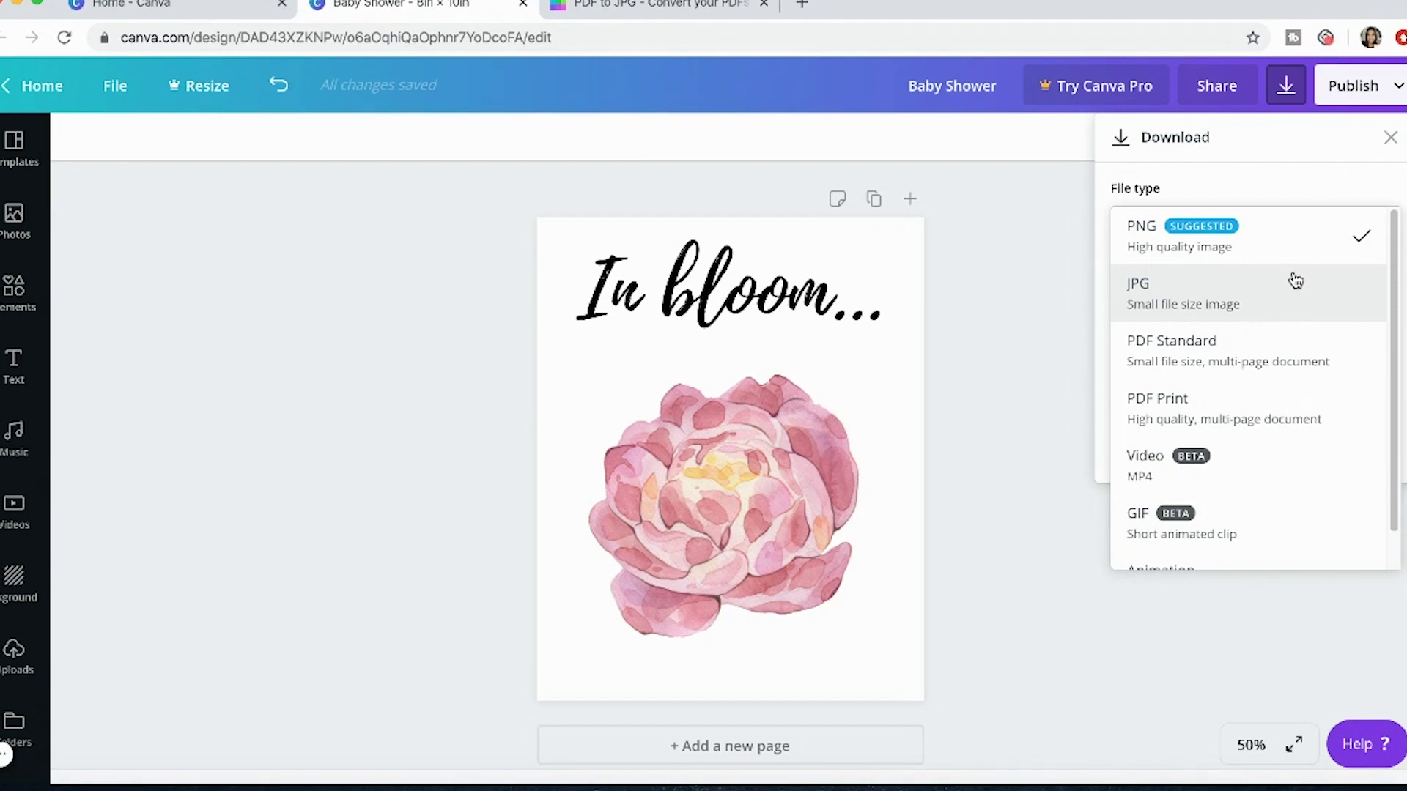
{"action": "left_click", "coordinate": [1392, 146]}
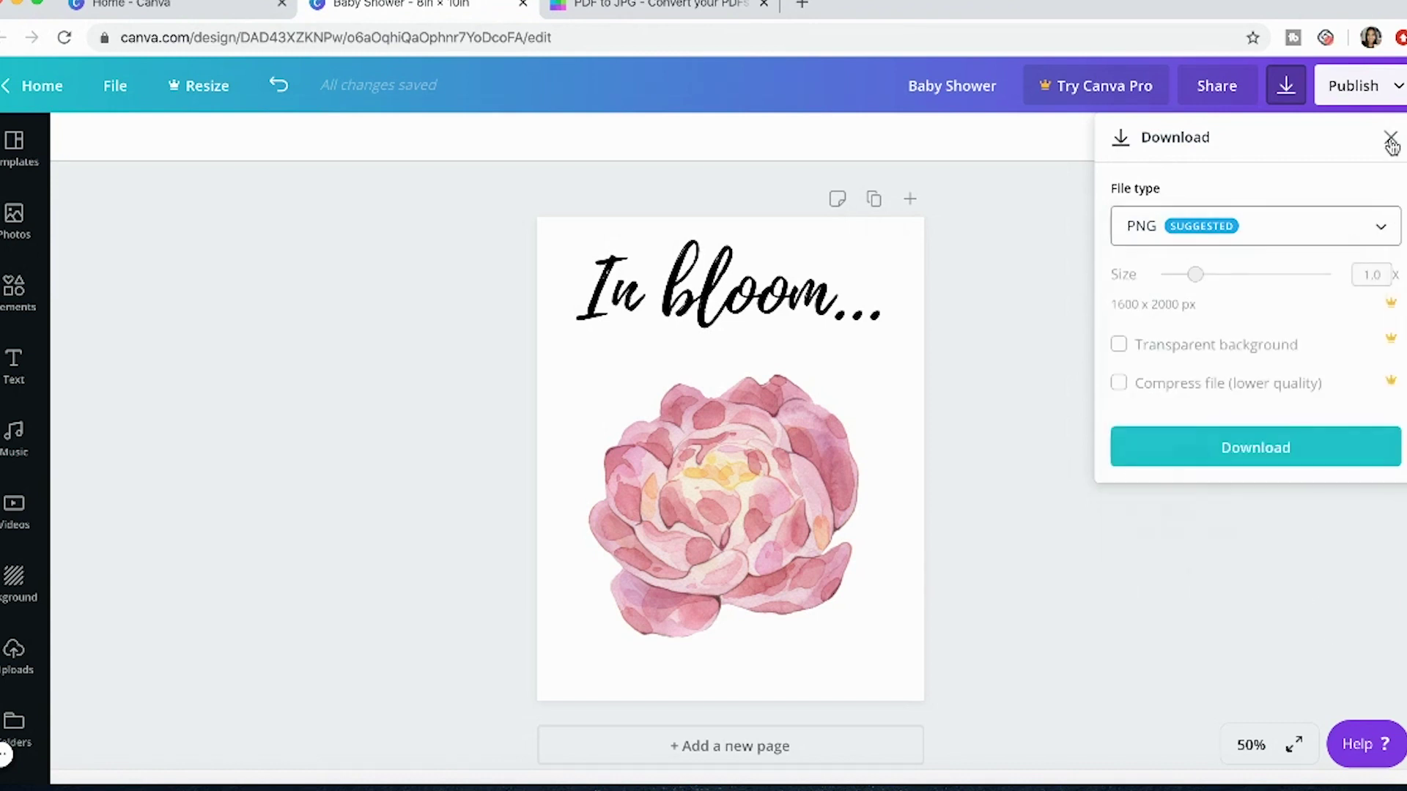
{"action": "left_click", "coordinate": [1359, 240]}
{"action": "scroll", "coordinate": [1392, 277], "scroll_direction": "down", "scroll_amount": 1}
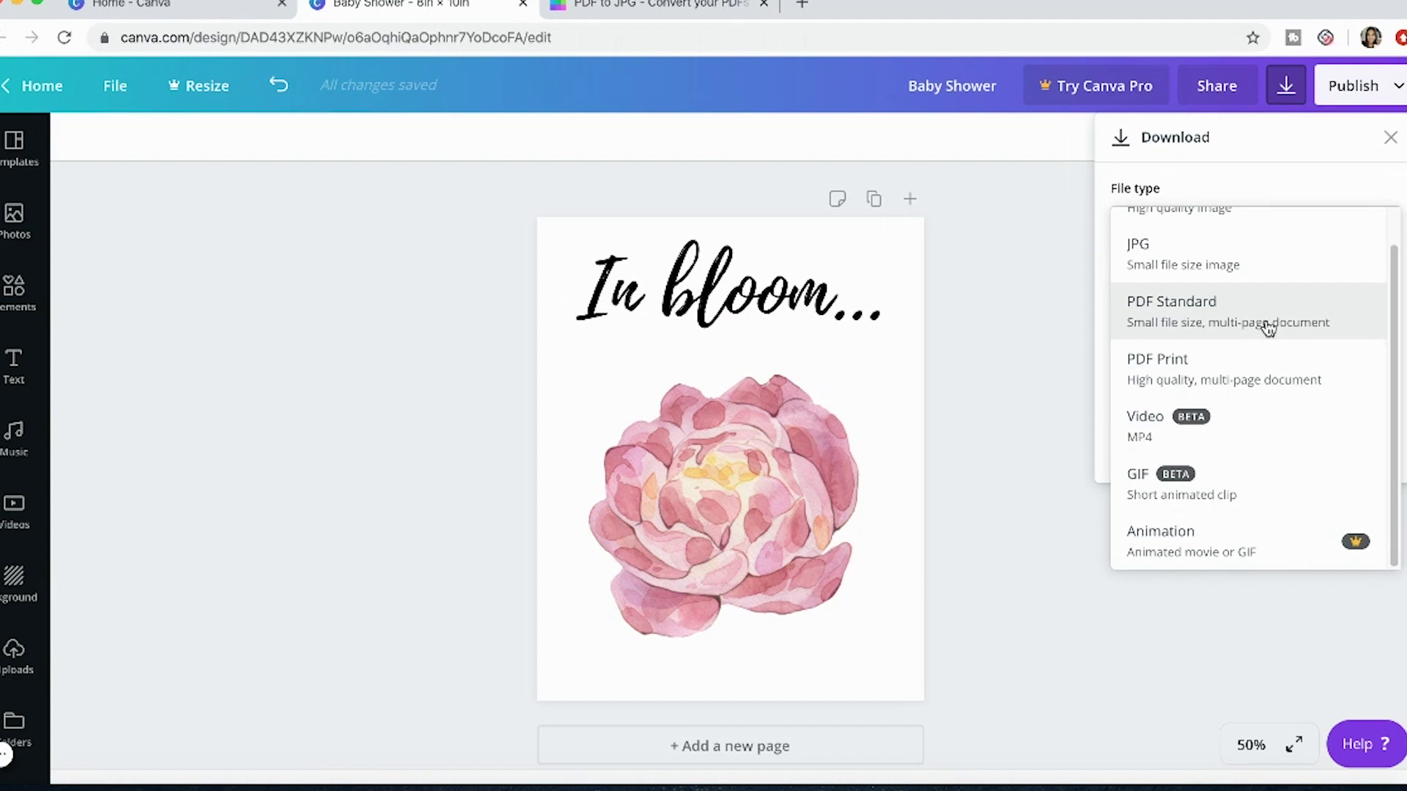
Switch to the Smallpdf PDF to JPG result tab.
{"action": "left_click", "coordinate": [737, 12]}
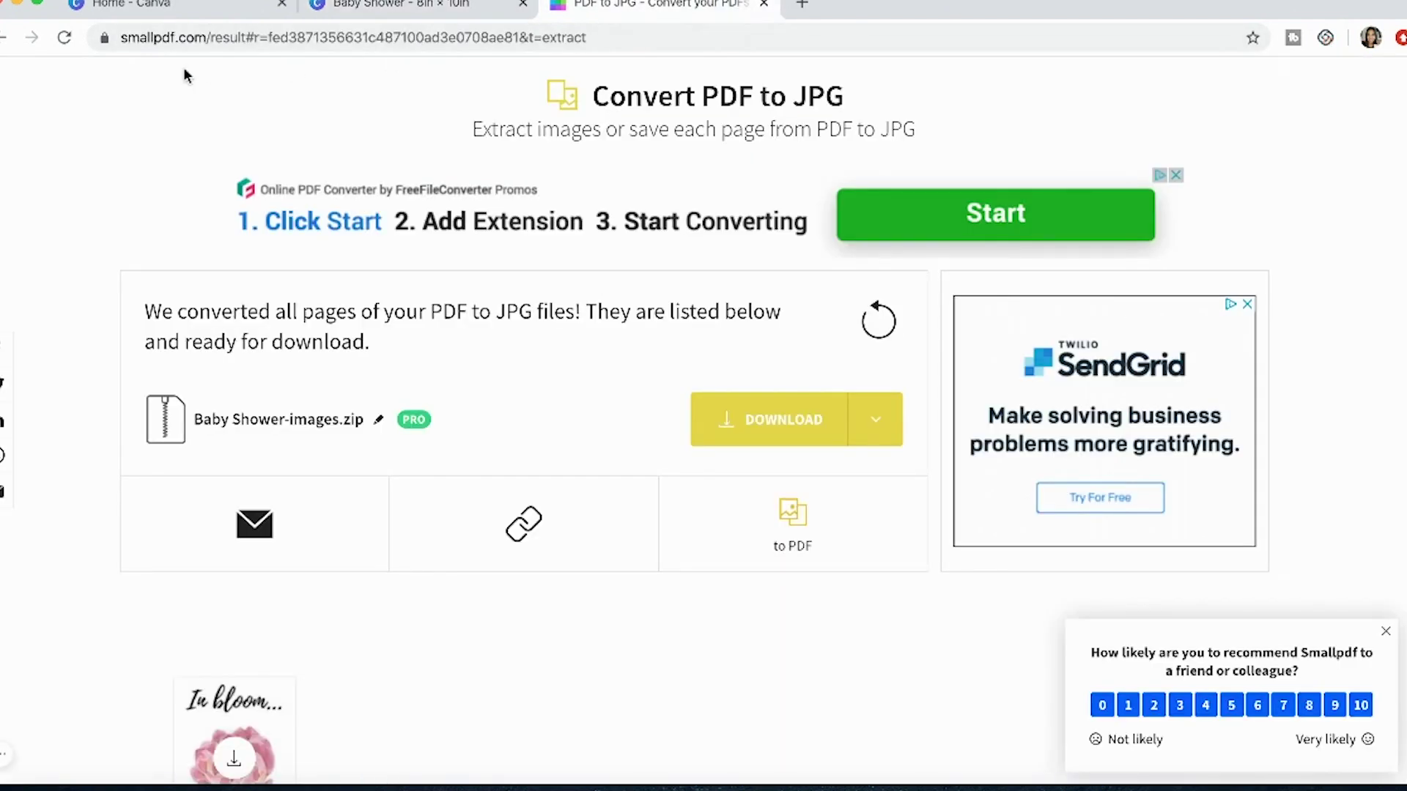